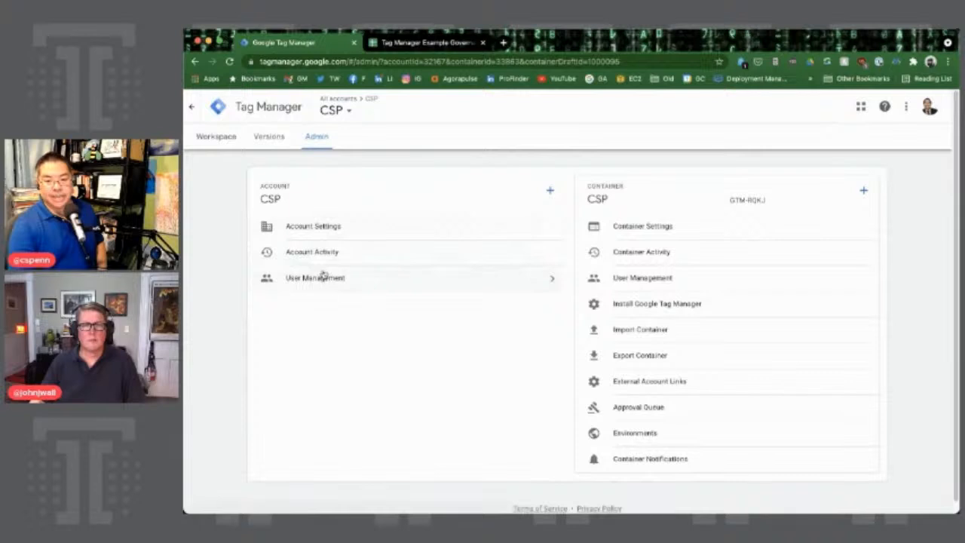
Turn on required 2-step login verification for certain operations in the account settings and save
{"action": "left_click", "coordinate": [334, 227]}
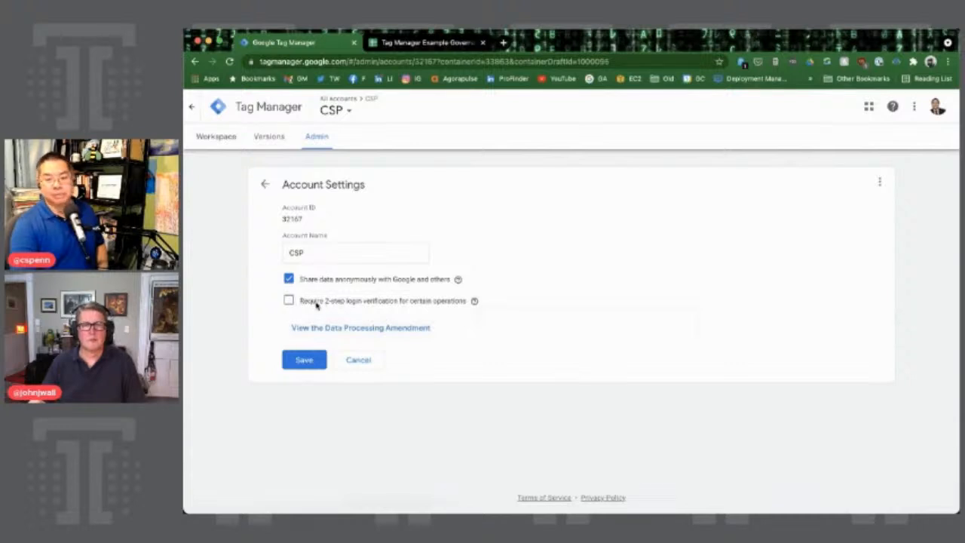
{"action": "left_click", "coordinate": [289, 300]}
{"action": "left_click", "coordinate": [302, 361]}
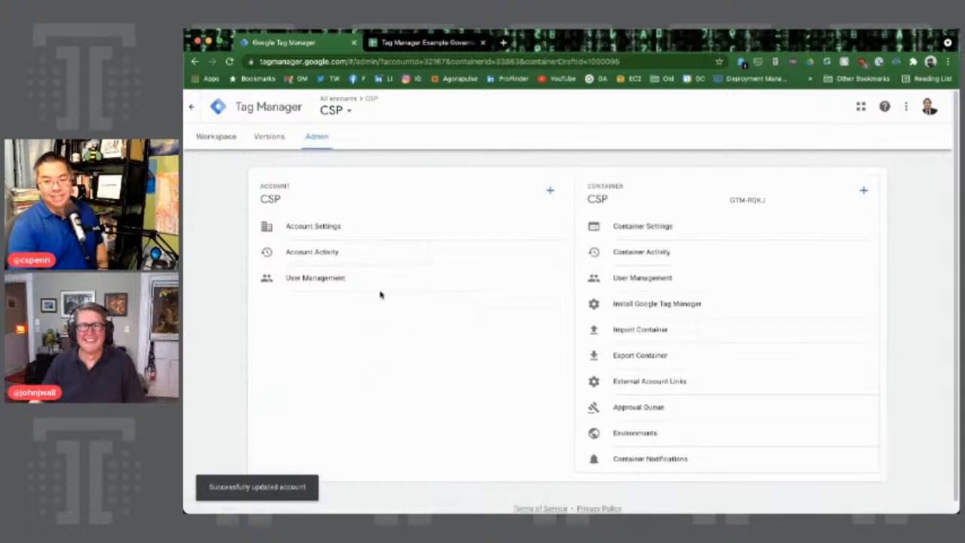
Review the administrator's account and container permissions, as well as the container's activity log
{"action": "left_click", "coordinate": [329, 278]}
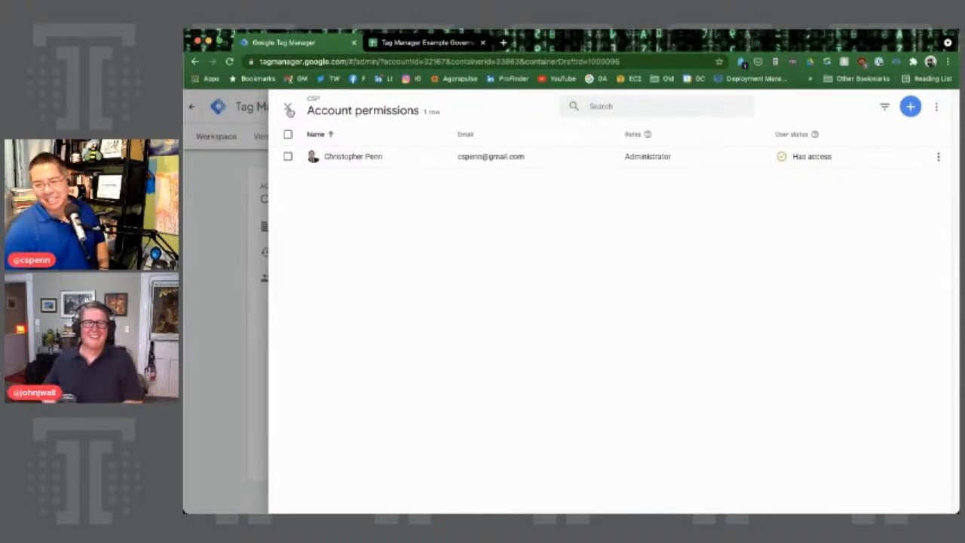
{"action": "left_click", "coordinate": [559, 161]}
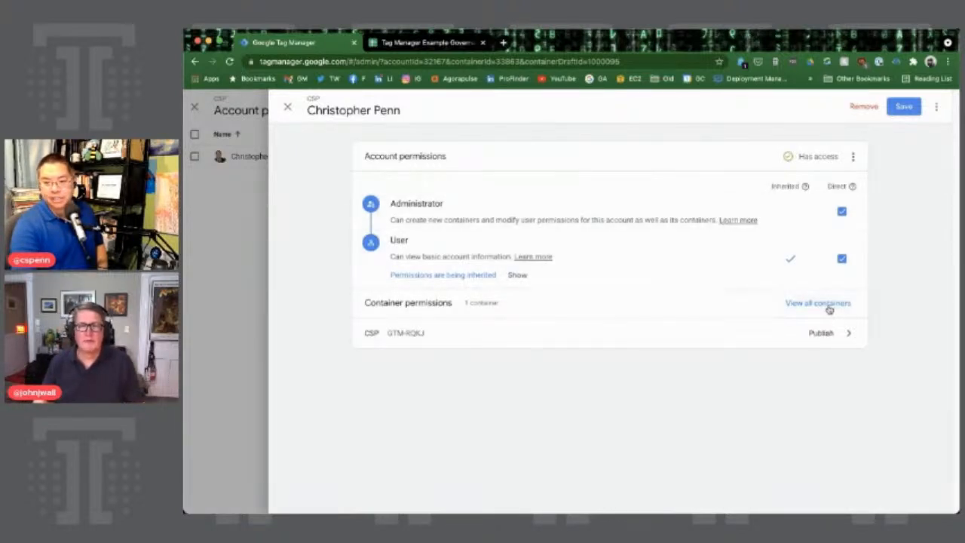
{"action": "left_click", "coordinate": [740, 334]}
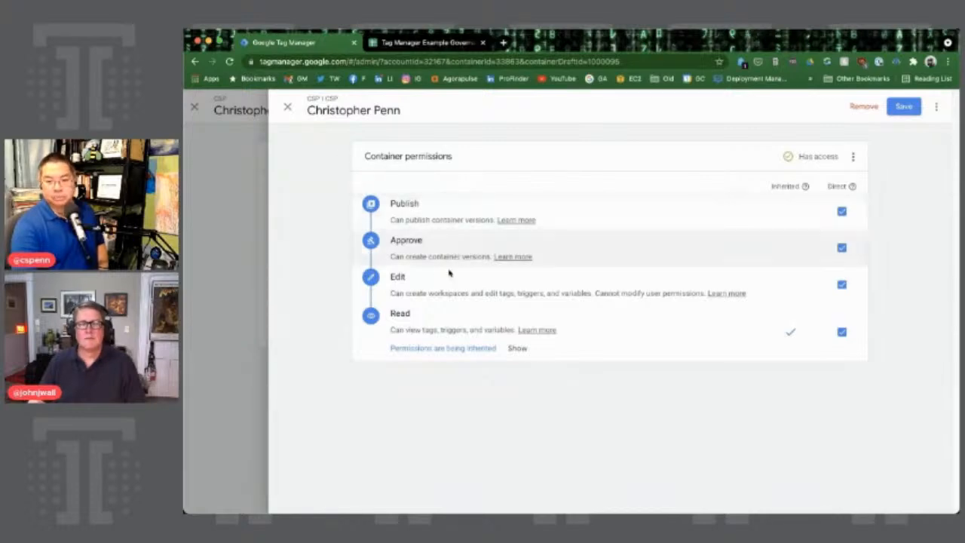
{"action": "left_click", "coordinate": [288, 109]}
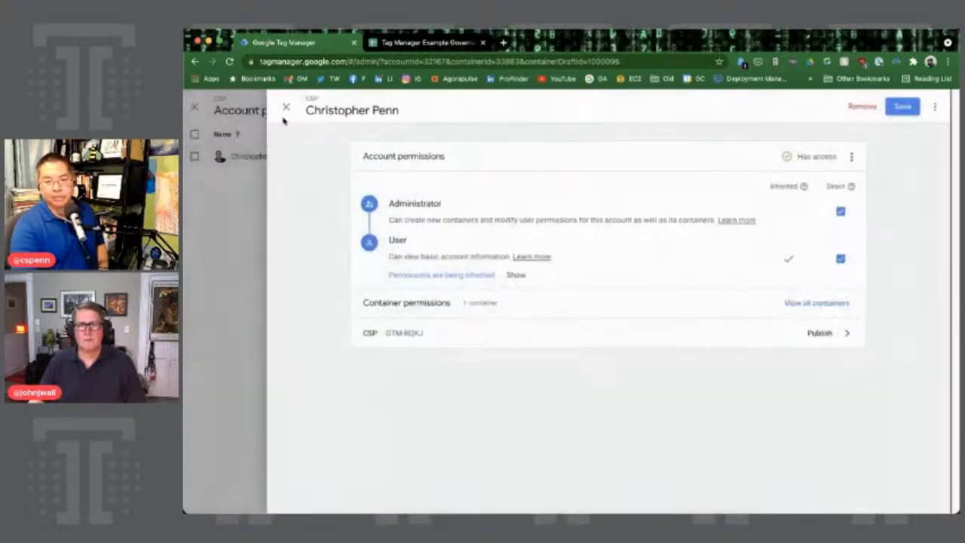
{"action": "left_click", "coordinate": [288, 110]}
{"action": "left_click", "coordinate": [287, 105]}
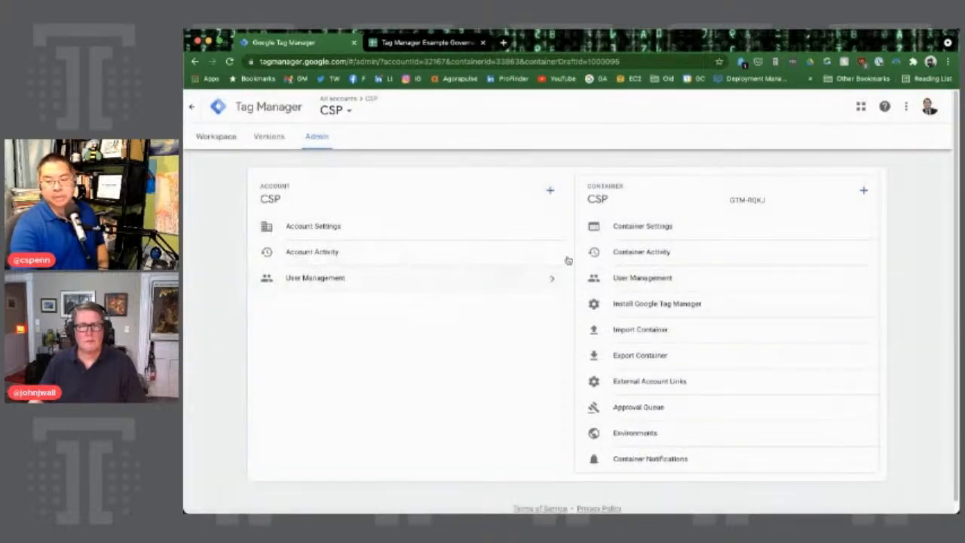
{"action": "left_click", "coordinate": [686, 252]}
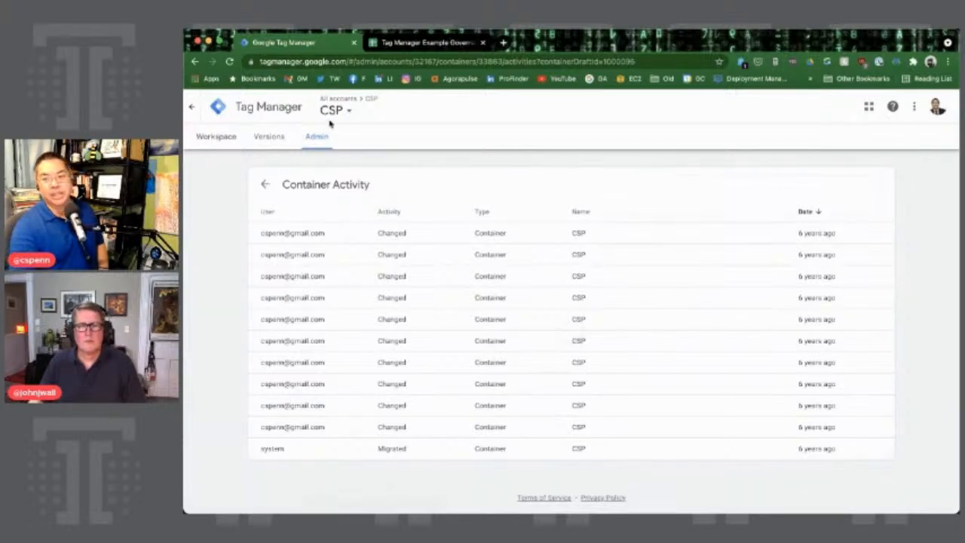
{"action": "left_click", "coordinate": [263, 186]}
Enable the consent overview in the container settings and save
{"action": "left_click", "coordinate": [648, 228]}
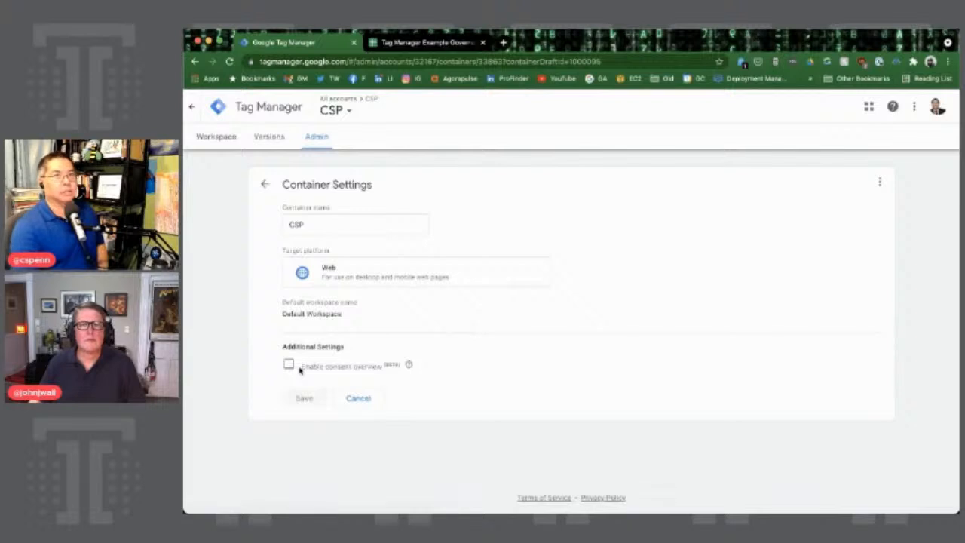
{"action": "mouse_move", "coordinate": [409, 365]}
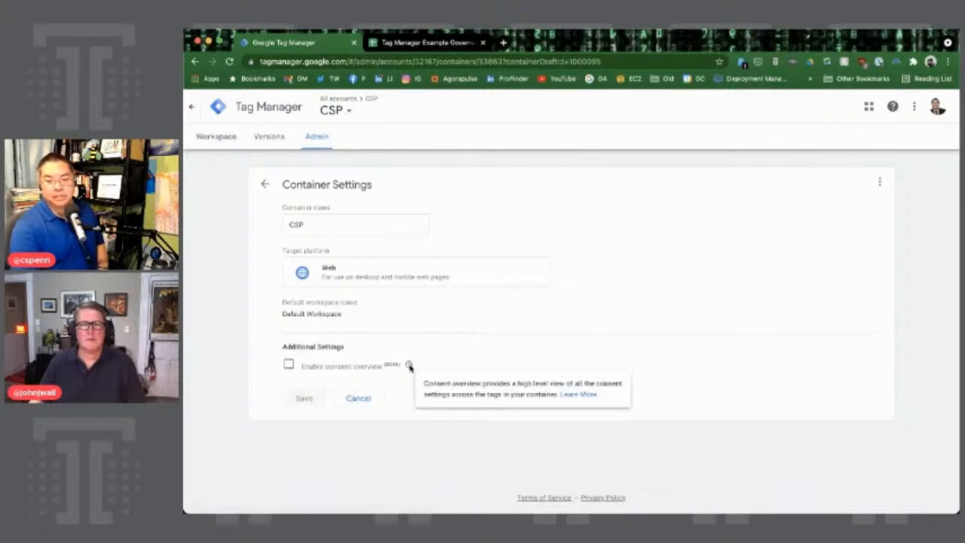
{"action": "left_click", "coordinate": [288, 366]}
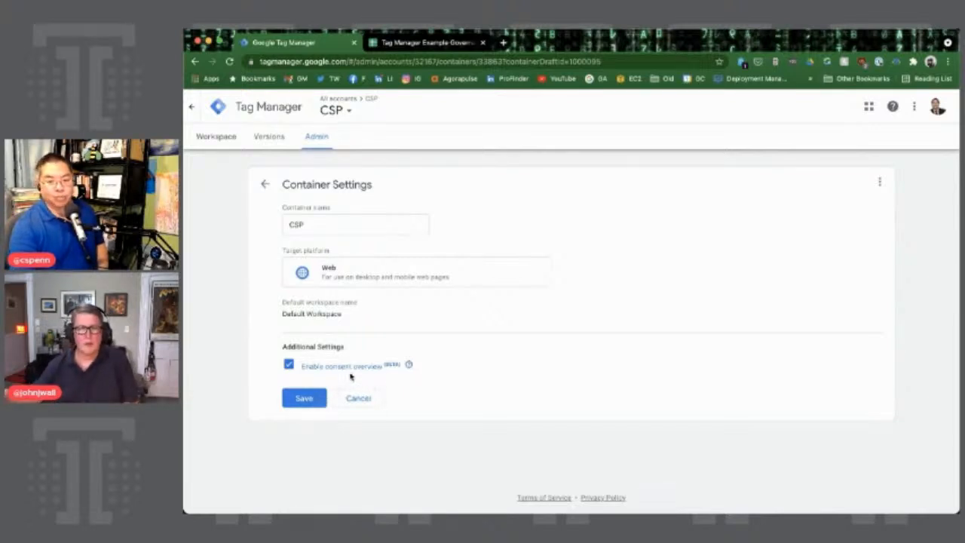
{"action": "left_click", "coordinate": [305, 397]}
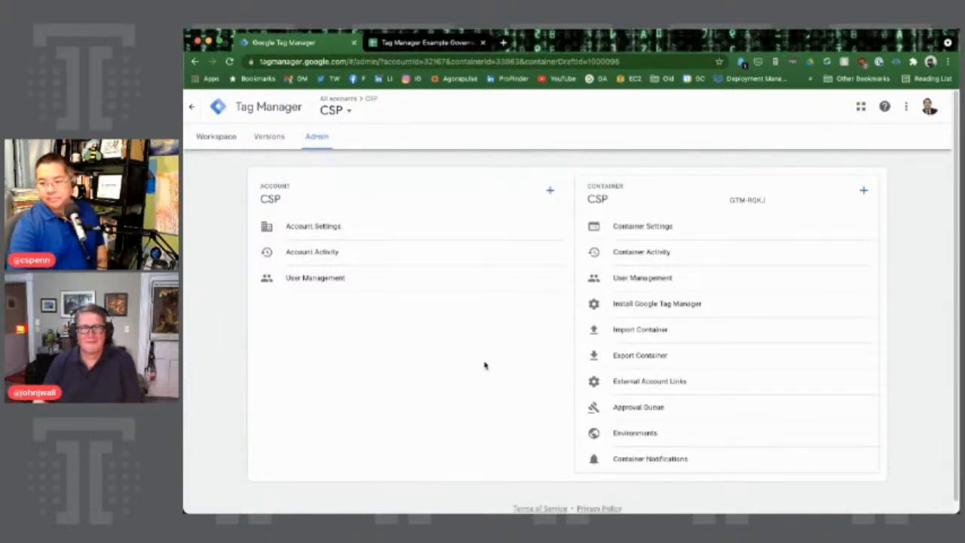
Open the container's latest version from the workspace and examine its summary, changes, tags, triggers and variables
{"action": "left_click", "coordinate": [230, 145]}
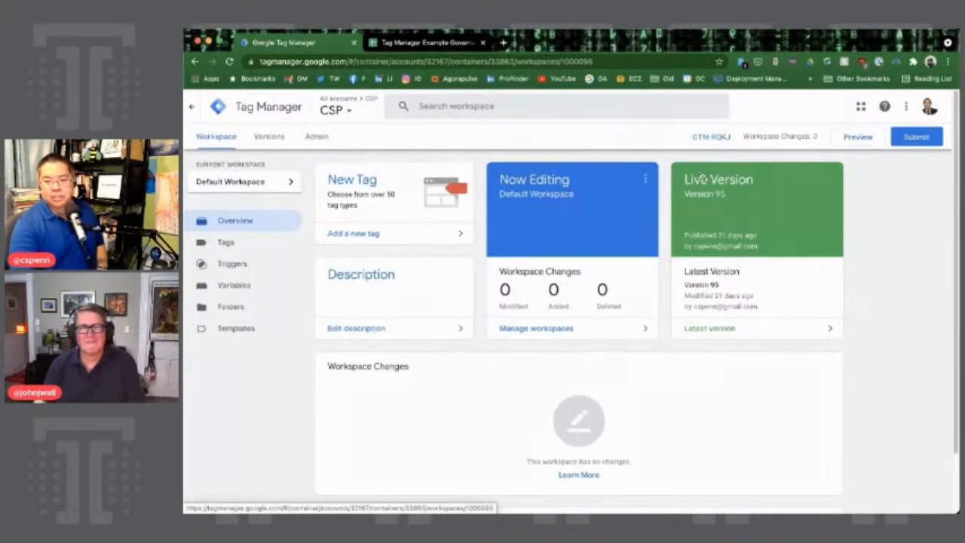
{"action": "left_click", "coordinate": [739, 334]}
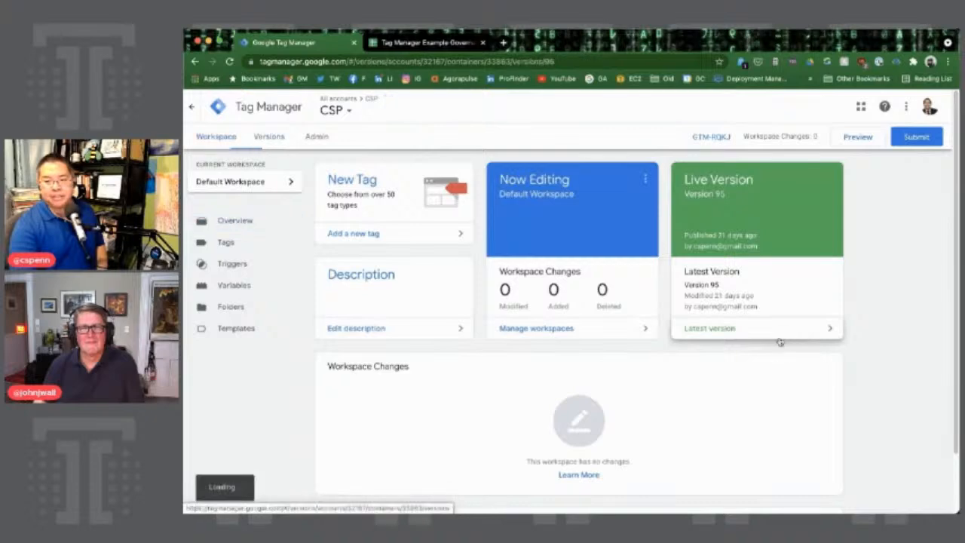
{"action": "scroll", "coordinate": [498, 327], "scroll_direction": "down", "scroll_amount": 3}
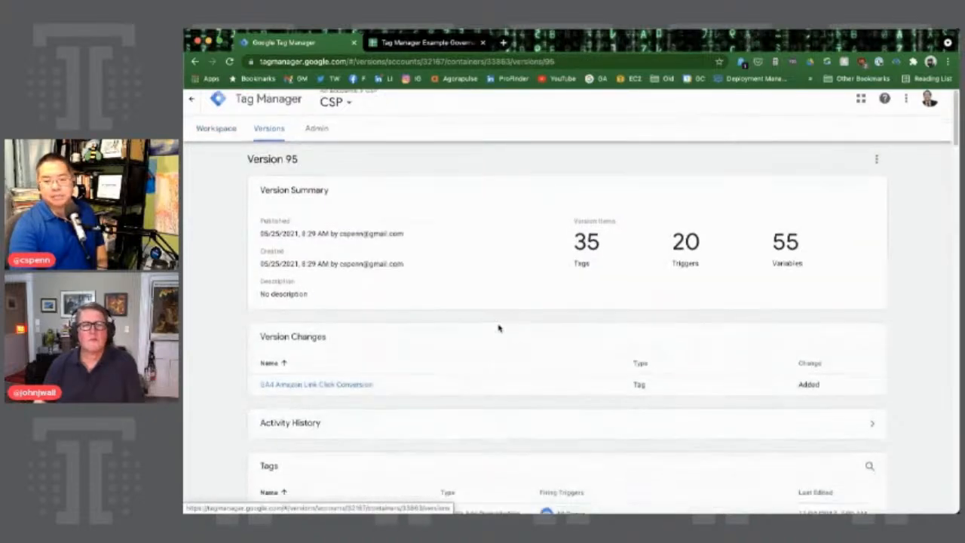
{"action": "scroll", "coordinate": [483, 249], "scroll_direction": "down", "scroll_amount": 10}
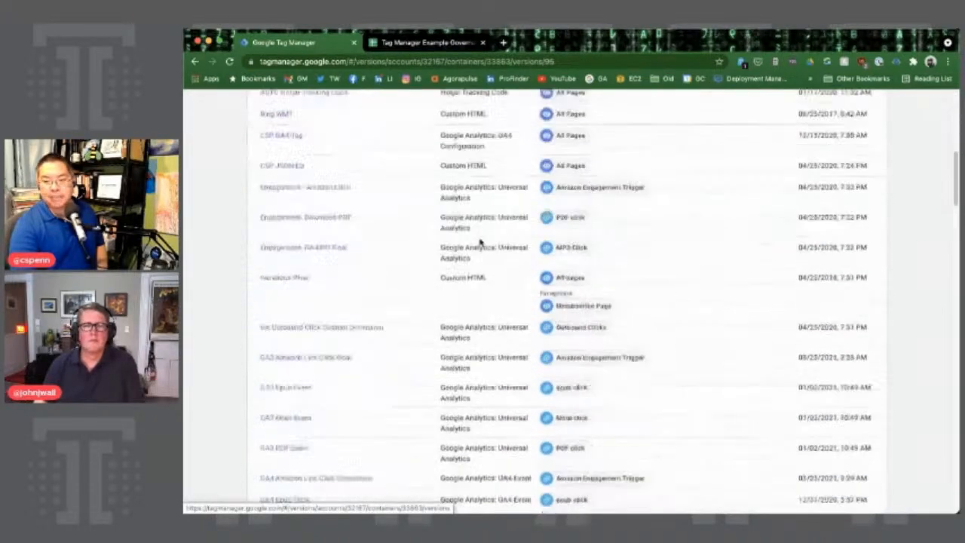
{"action": "scroll", "coordinate": [482, 249], "scroll_direction": "down", "scroll_amount": 20}
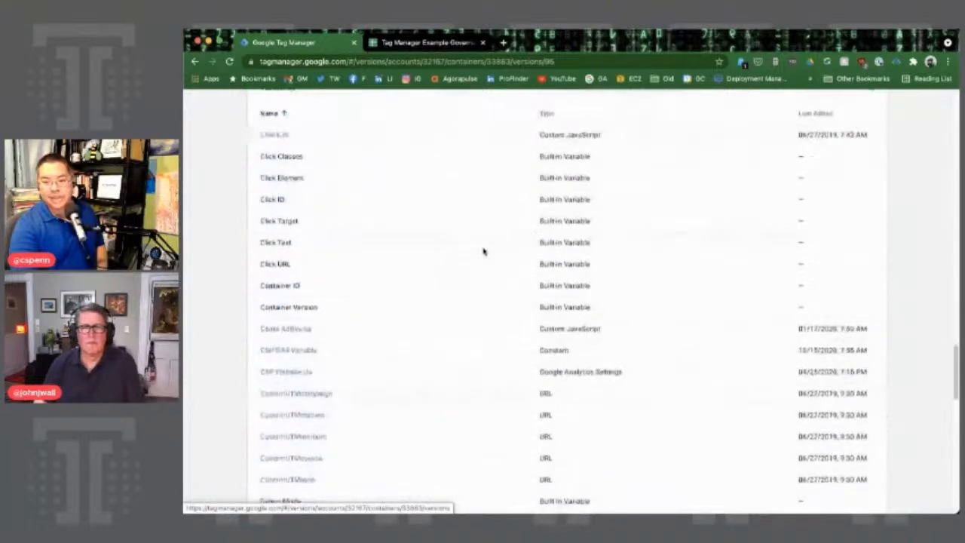
{"action": "scroll", "coordinate": [484, 247], "scroll_direction": "up", "scroll_amount": 10}
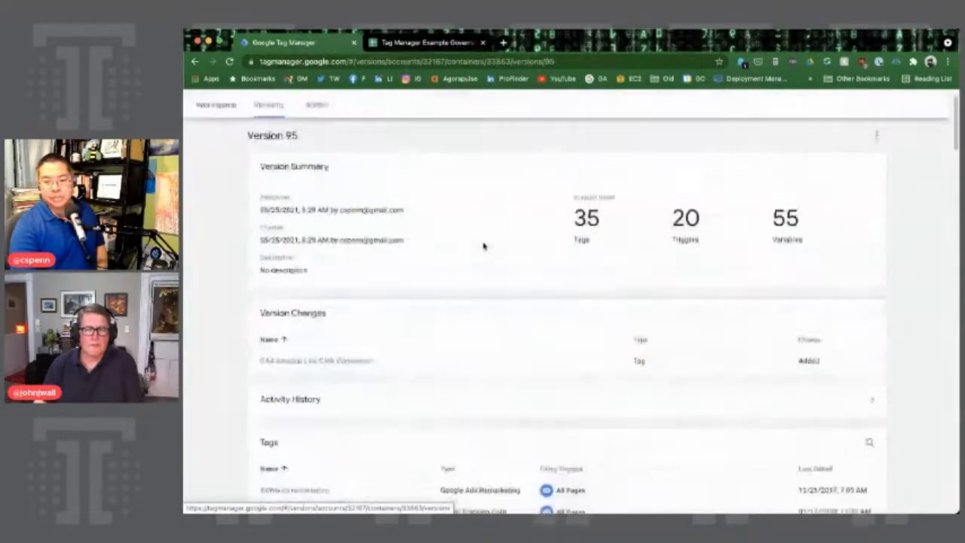
{"action": "scroll", "coordinate": [483, 407], "scroll_direction": "down", "scroll_amount": 1}
Inspect the version's activity history and the actions available for that version
{"action": "left_click", "coordinate": [515, 418]}
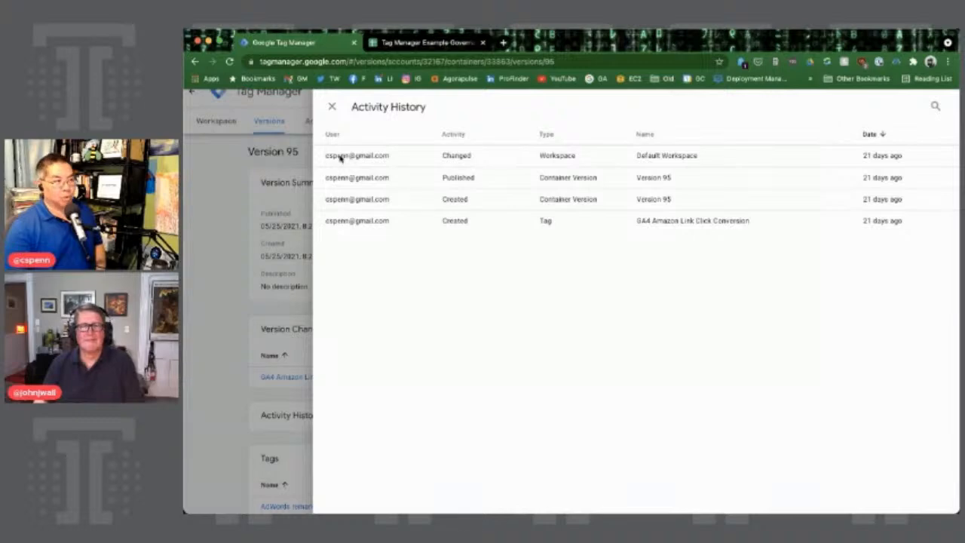
{"action": "left_click", "coordinate": [333, 108]}
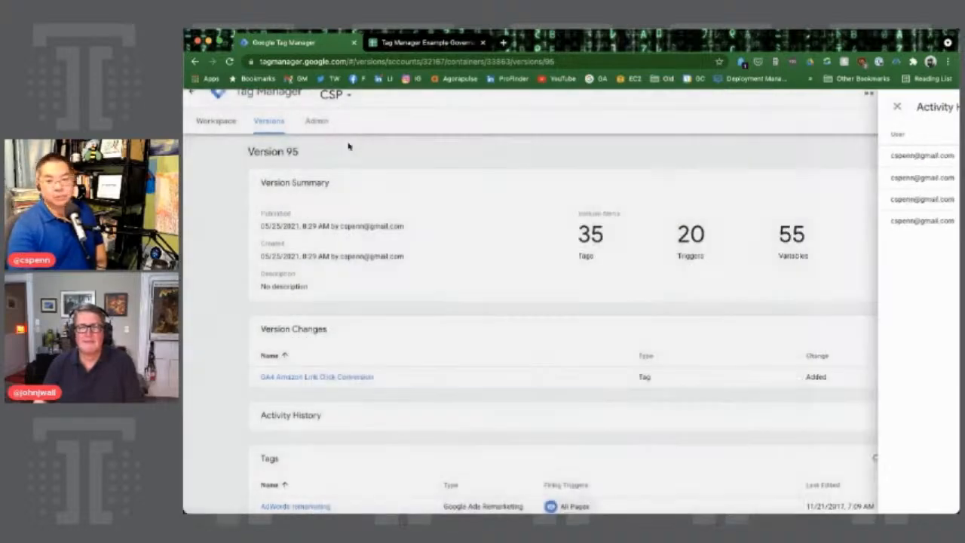
{"action": "left_click", "coordinate": [877, 167]}
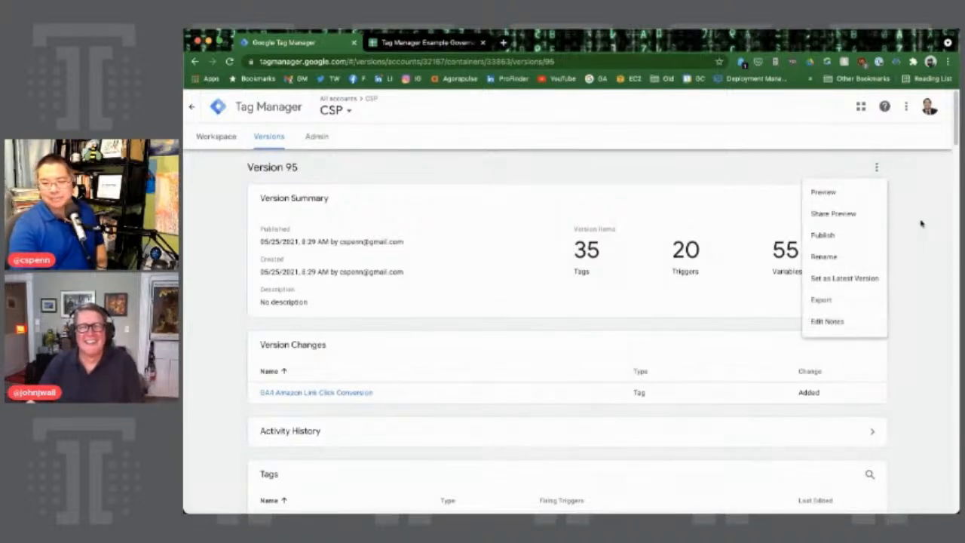
{"action": "left_click", "coordinate": [923, 223]}
Return to the list of all accounts and open the CSP container's workspace
{"action": "left_click", "coordinate": [206, 113]}
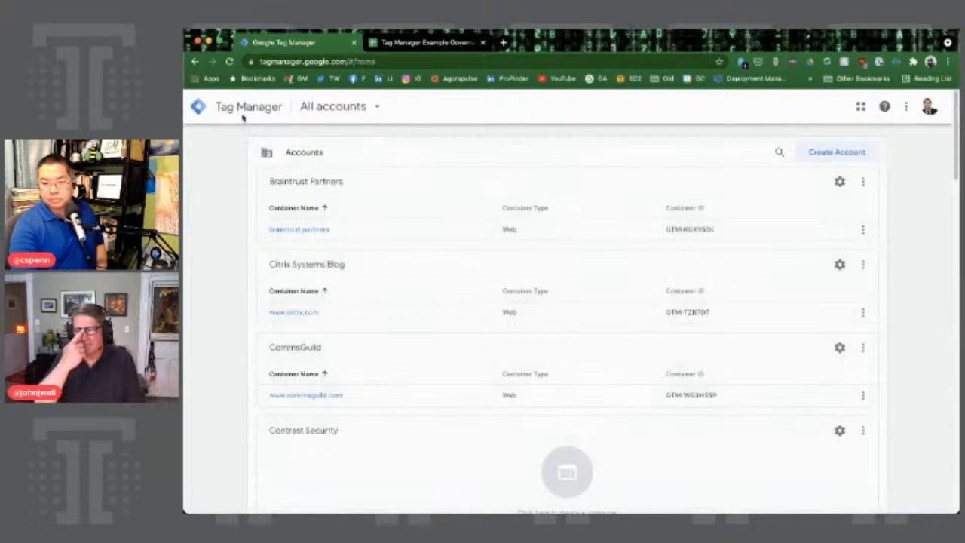
{"action": "scroll", "coordinate": [273, 343], "scroll_direction": "down", "scroll_amount": 5}
{"action": "left_click", "coordinate": [276, 211]}
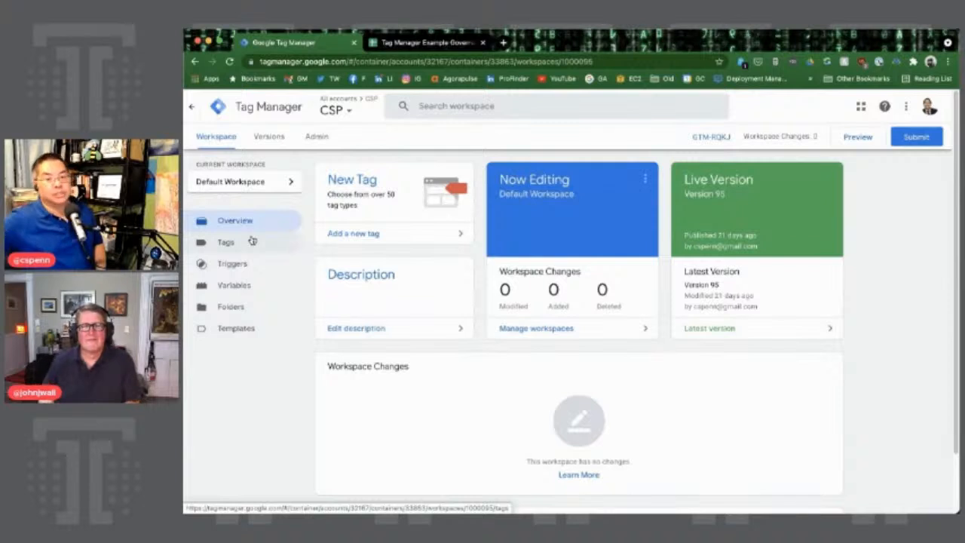
Check which built-in variables are enabled in the workspace, from utilities and clicks through videos, scrolling and visibility
{"action": "left_click", "coordinate": [254, 281]}
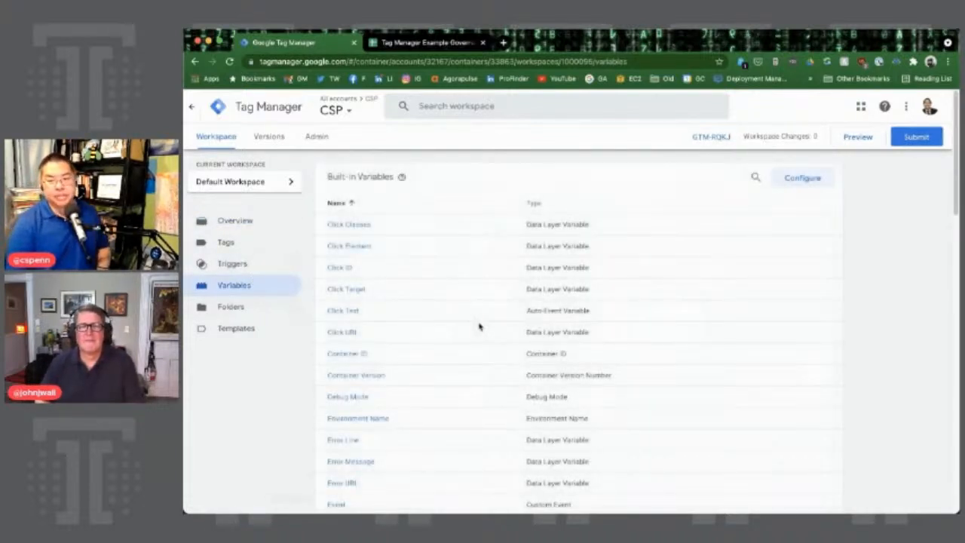
{"action": "scroll", "coordinate": [480, 326], "scroll_direction": "down", "scroll_amount": 5}
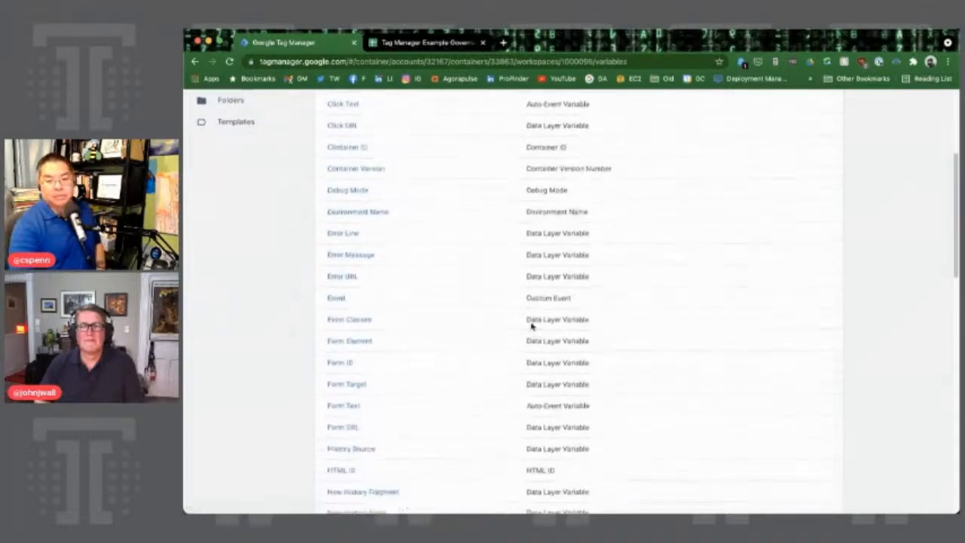
{"action": "scroll", "coordinate": [588, 337], "scroll_direction": "up", "scroll_amount": 5}
{"action": "left_click", "coordinate": [810, 182]}
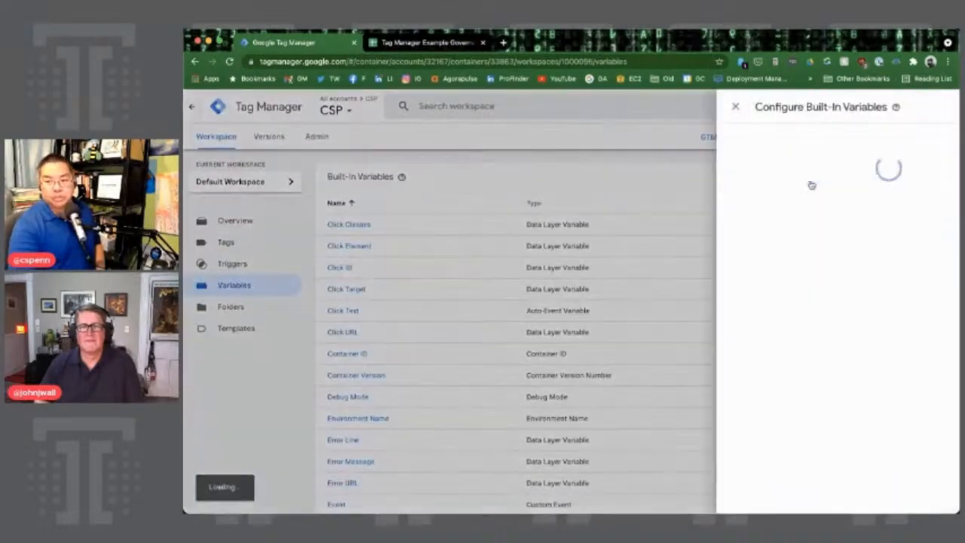
{"action": "scroll", "coordinate": [810, 198], "scroll_direction": "down", "scroll_amount": 6}
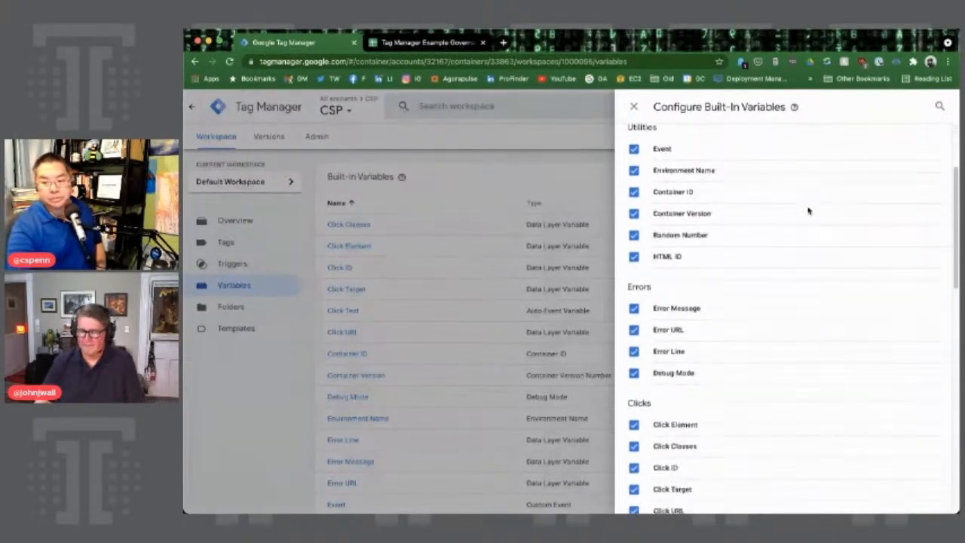
{"action": "scroll", "coordinate": [855, 284], "scroll_direction": "down", "scroll_amount": 5}
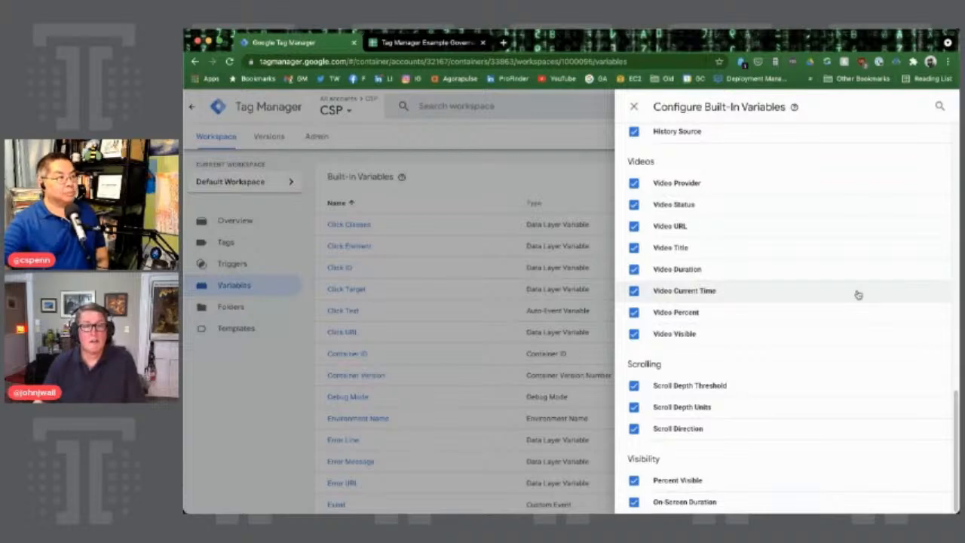
{"action": "left_click", "coordinate": [634, 106]}
Sort the user-defined variables by last edited date and inspect the configuration and references of the CheckJS variable
{"action": "scroll", "coordinate": [638, 276], "scroll_direction": "down", "scroll_amount": 15}
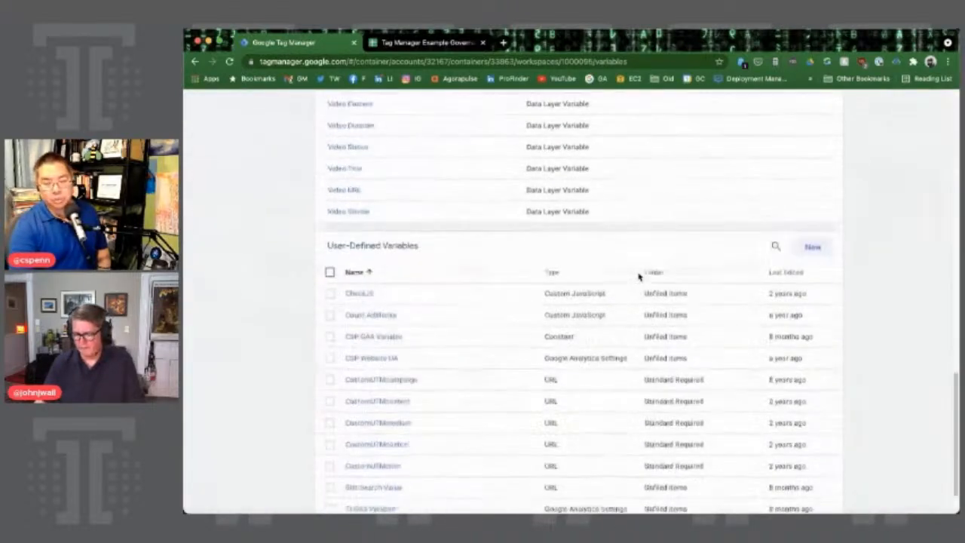
{"action": "scroll", "coordinate": [766, 280], "scroll_direction": "down", "scroll_amount": 2}
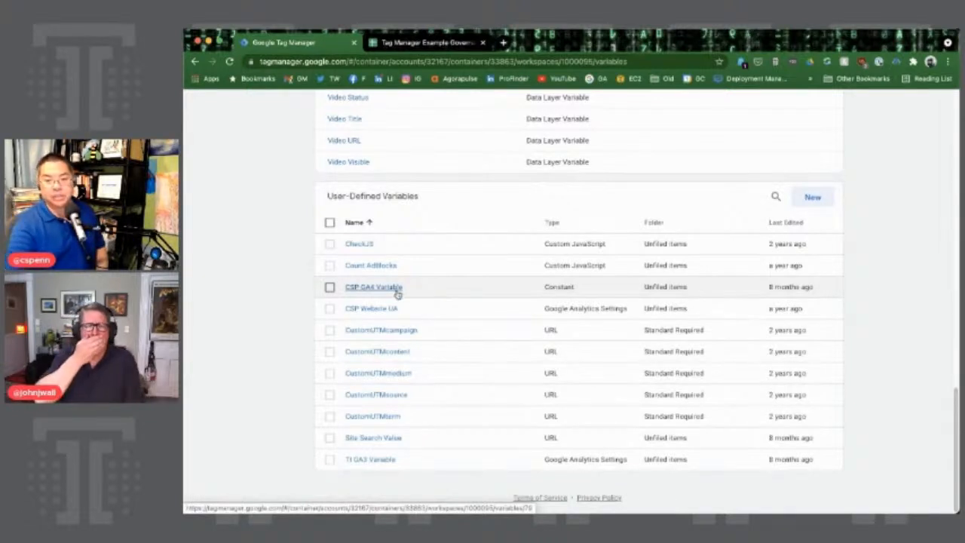
{"action": "left_click", "coordinate": [781, 225]}
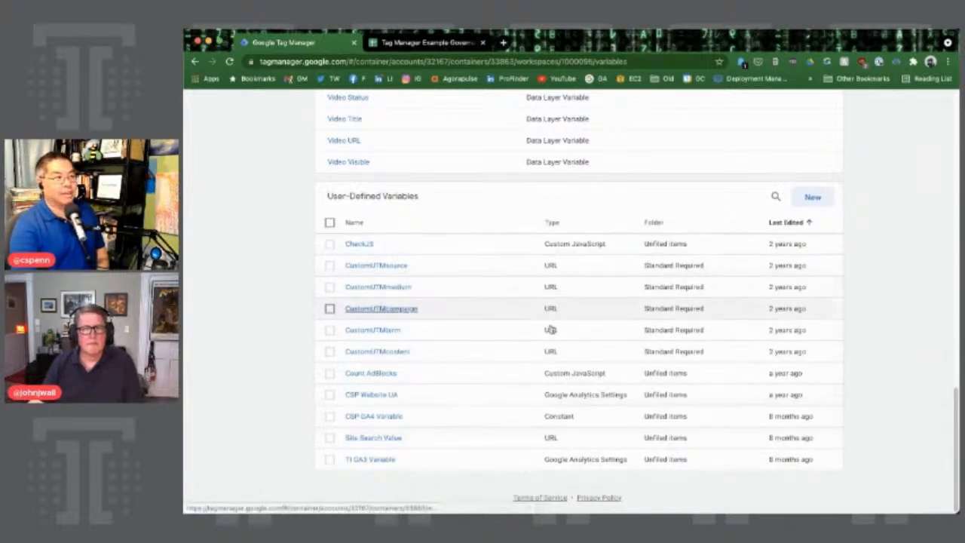
{"action": "left_click", "coordinate": [370, 244]}
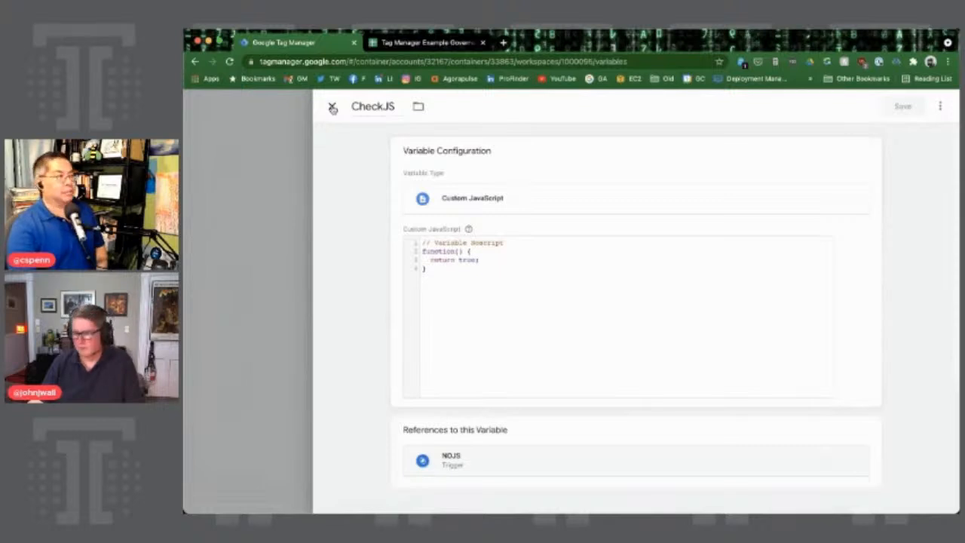
{"action": "left_click", "coordinate": [333, 108]}
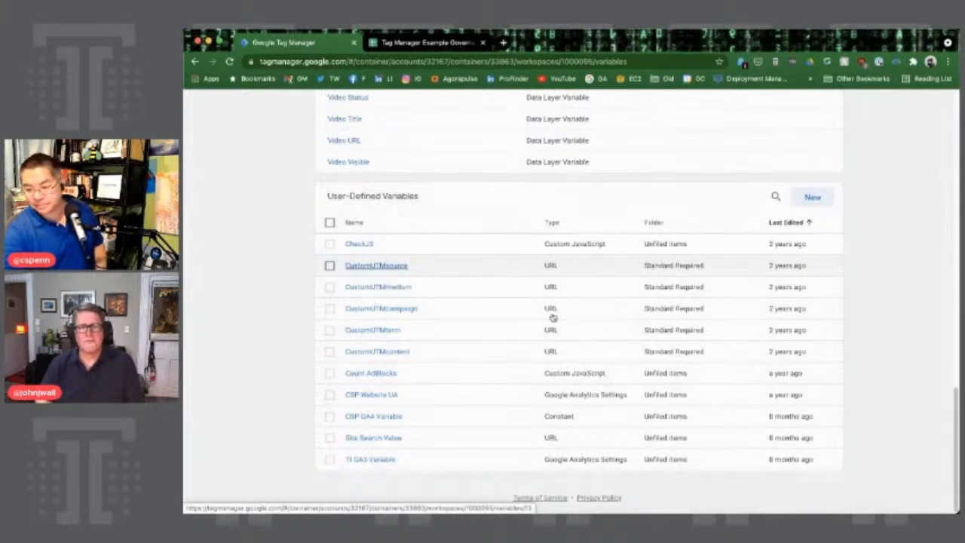
{"action": "scroll", "coordinate": [472, 349], "scroll_direction": "up", "scroll_amount": 10}
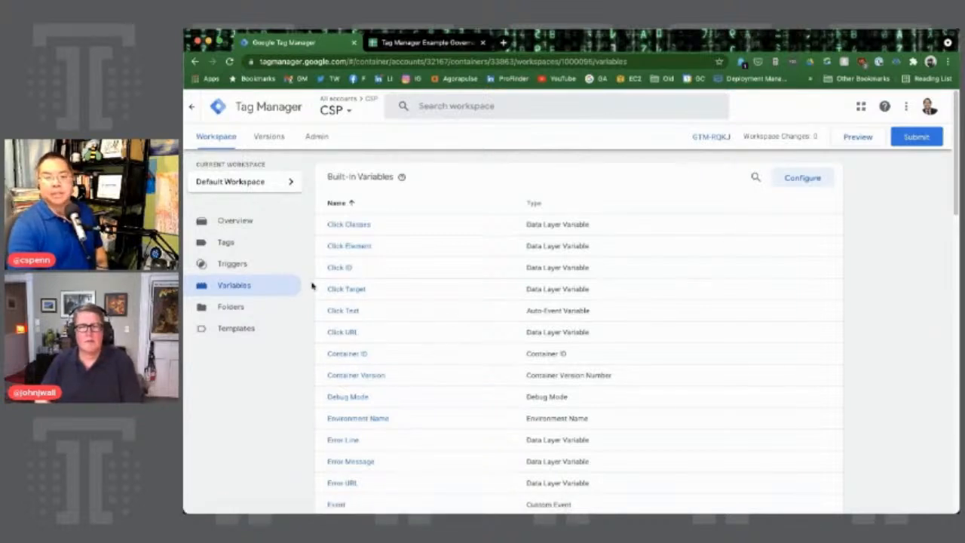
{"action": "scroll", "coordinate": [389, 355], "scroll_direction": "down", "scroll_amount": 12}
{"action": "scroll", "coordinate": [453, 317], "scroll_direction": "up", "scroll_amount": 7}
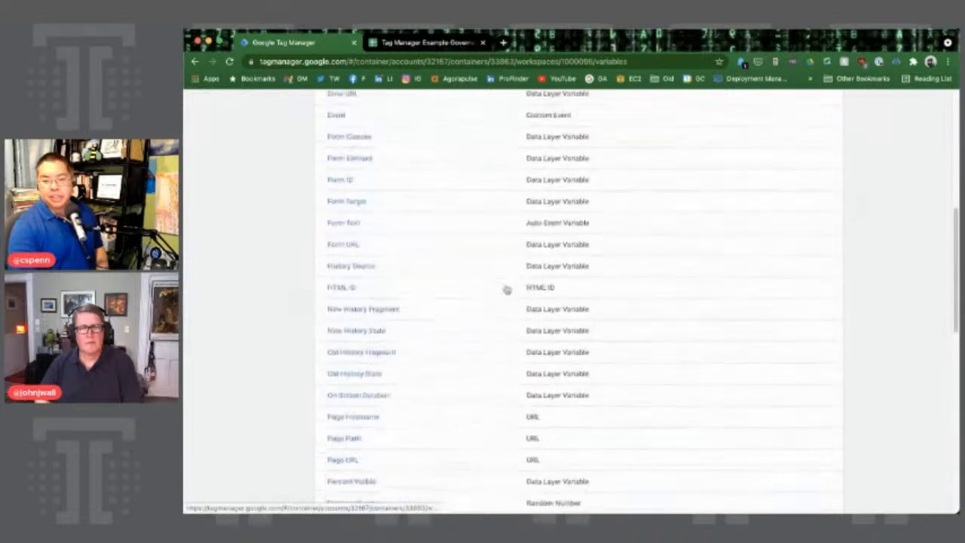
Check which workspaces exist in the CSP container, then return to its variables
{"action": "scroll", "coordinate": [506, 290], "scroll_direction": "up", "scroll_amount": 7}
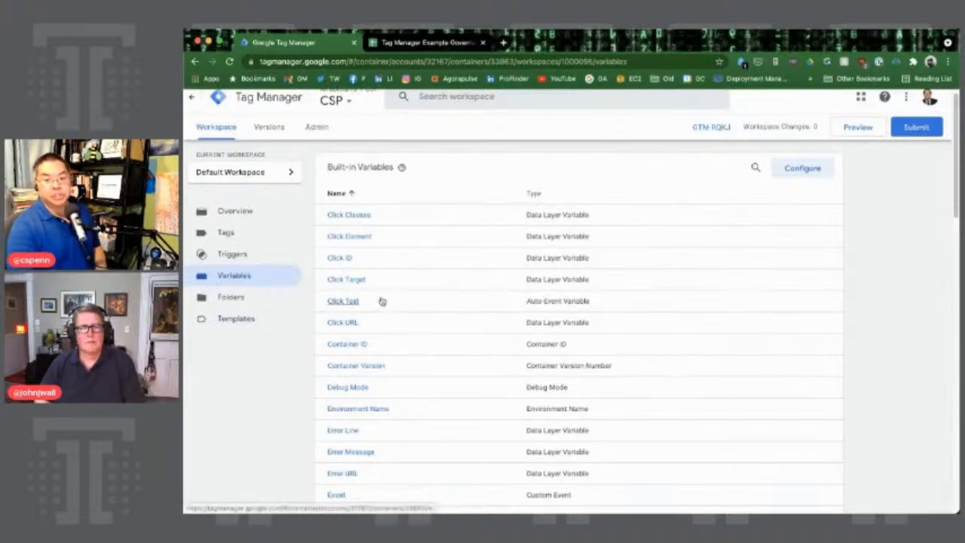
{"action": "left_click", "coordinate": [261, 173]}
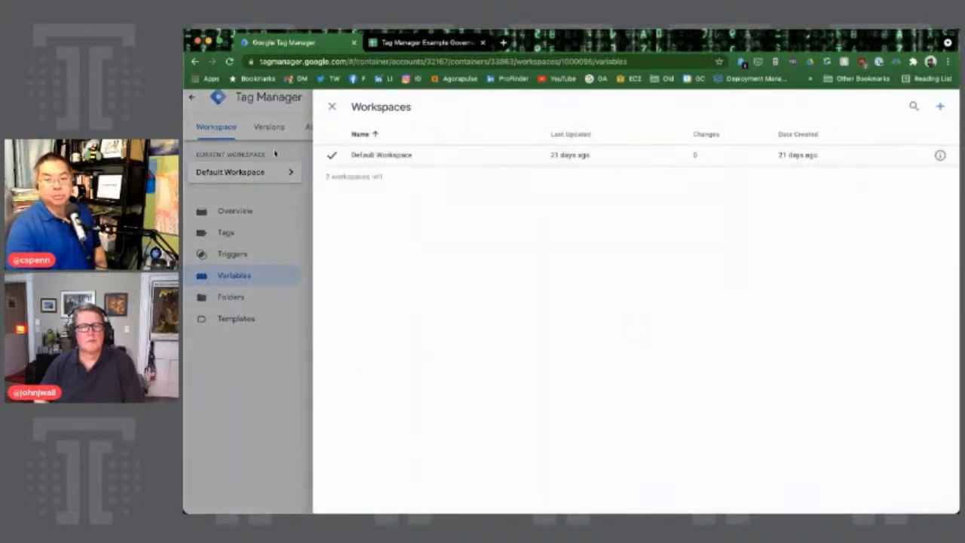
{"action": "left_click", "coordinate": [334, 108]}
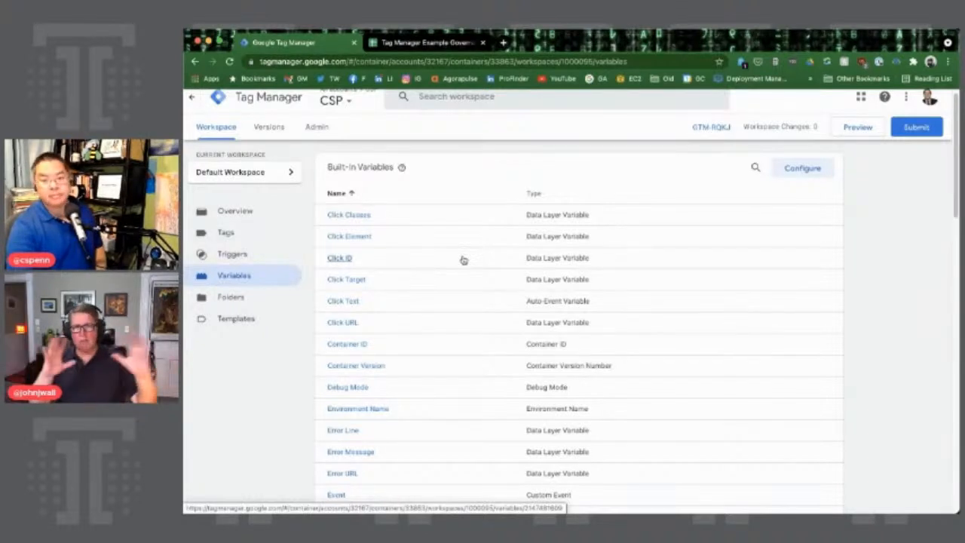
{"action": "scroll", "coordinate": [459, 261], "scroll_direction": "up", "scroll_amount": 1}
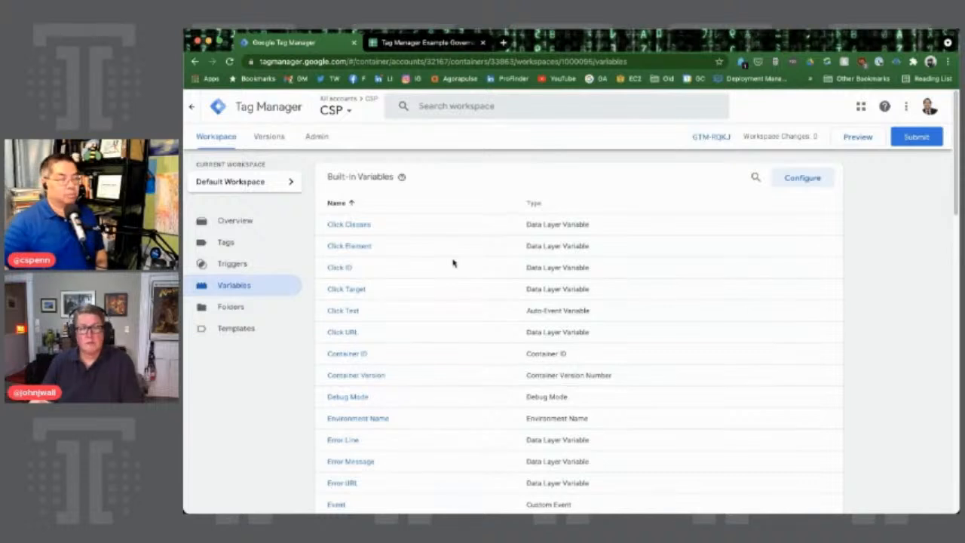
Sort the container's triggers by last edited date and inspect the Click and PDF click triggers' configurations and references
{"action": "left_click", "coordinate": [239, 268]}
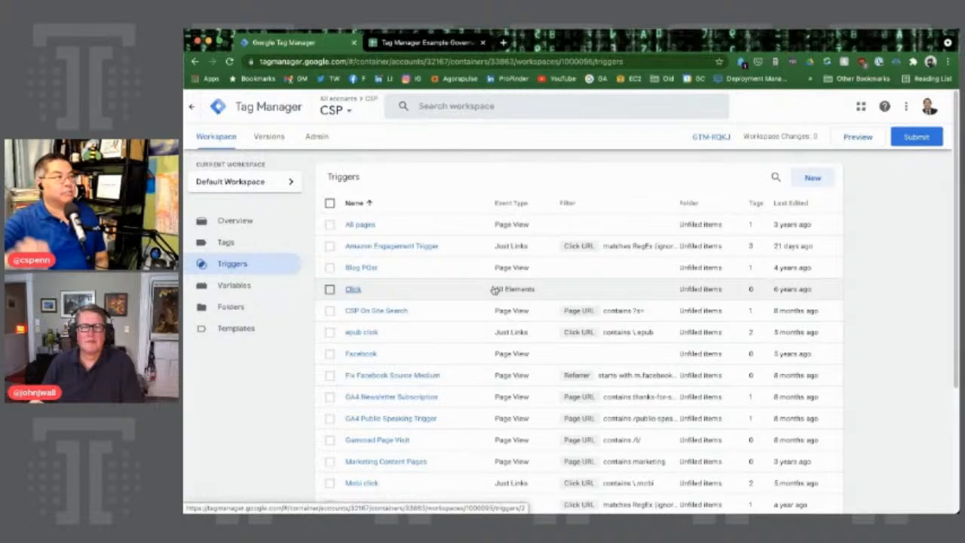
{"action": "left_click", "coordinate": [796, 204]}
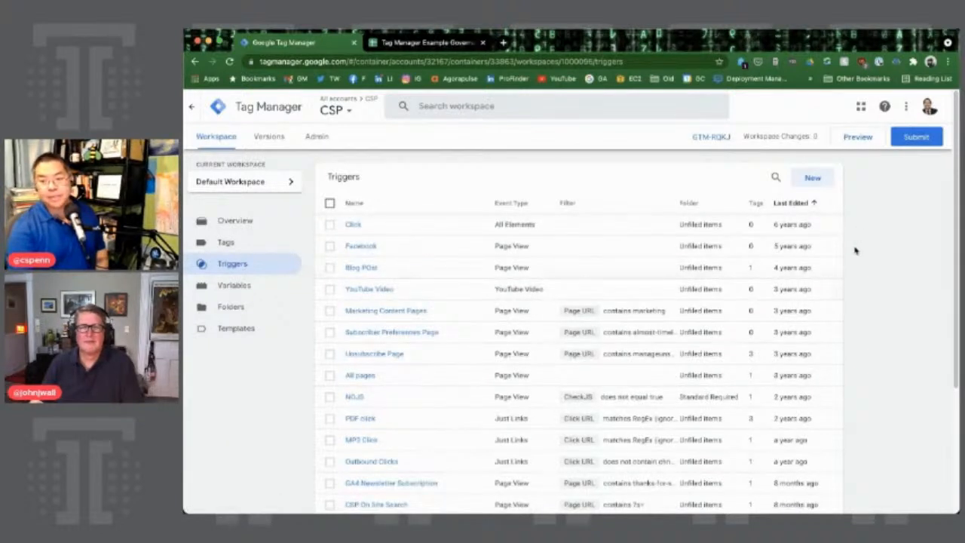
{"action": "left_click", "coordinate": [353, 226]}
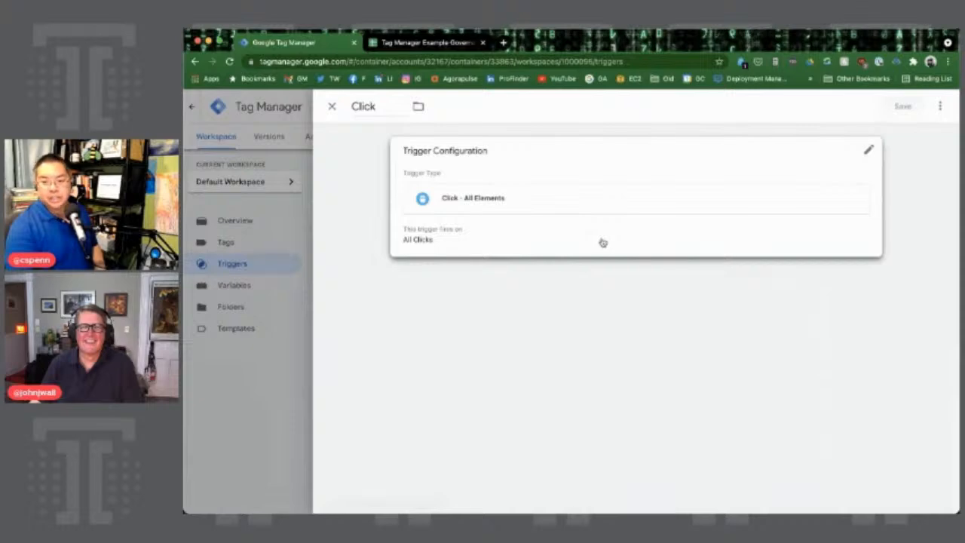
{"action": "left_click", "coordinate": [332, 106]}
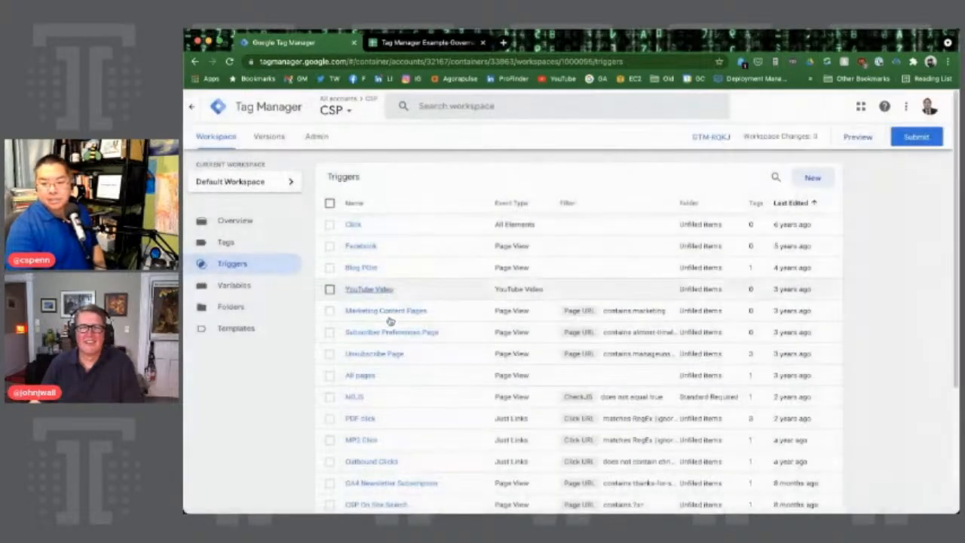
{"action": "left_click", "coordinate": [361, 420]}
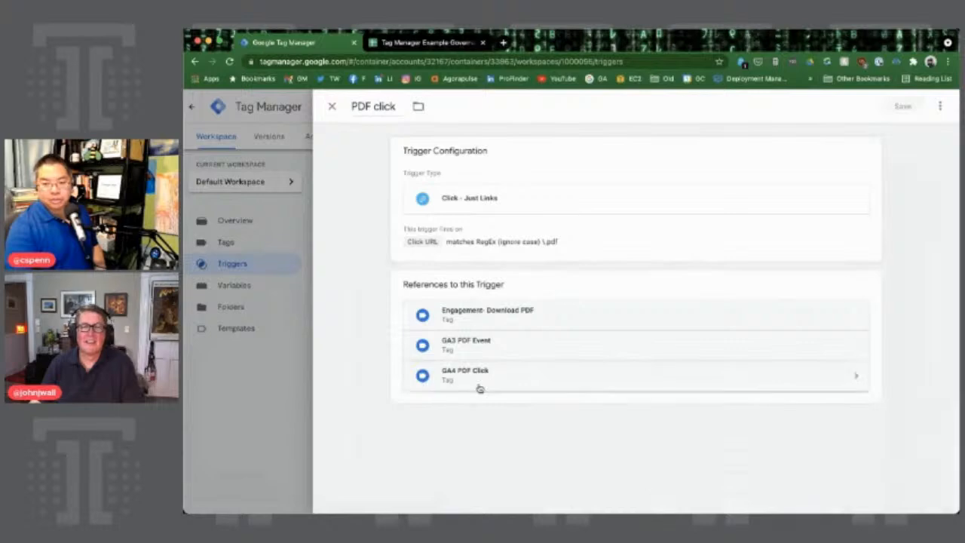
{"action": "left_click", "coordinate": [332, 108]}
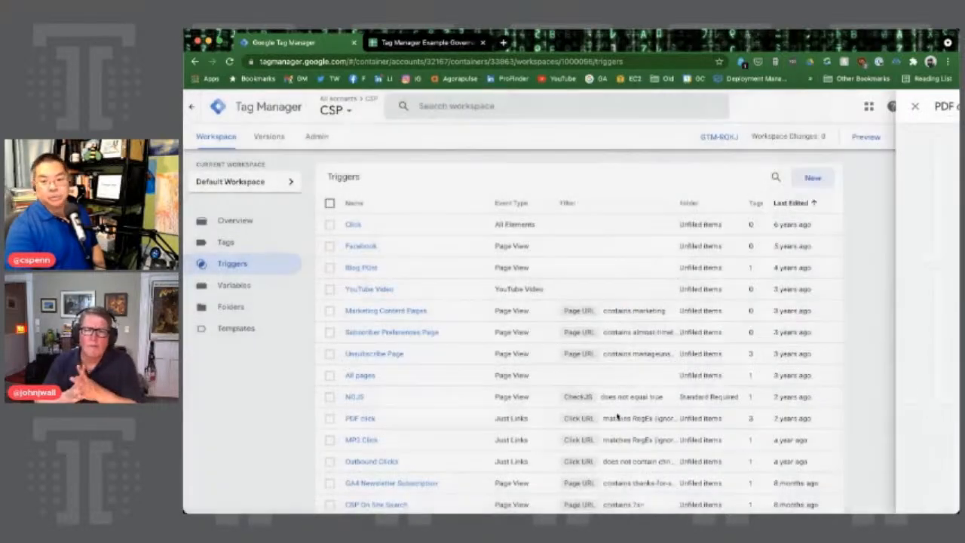
Delete the Click trigger that fires on all clicks
{"action": "left_click", "coordinate": [352, 224]}
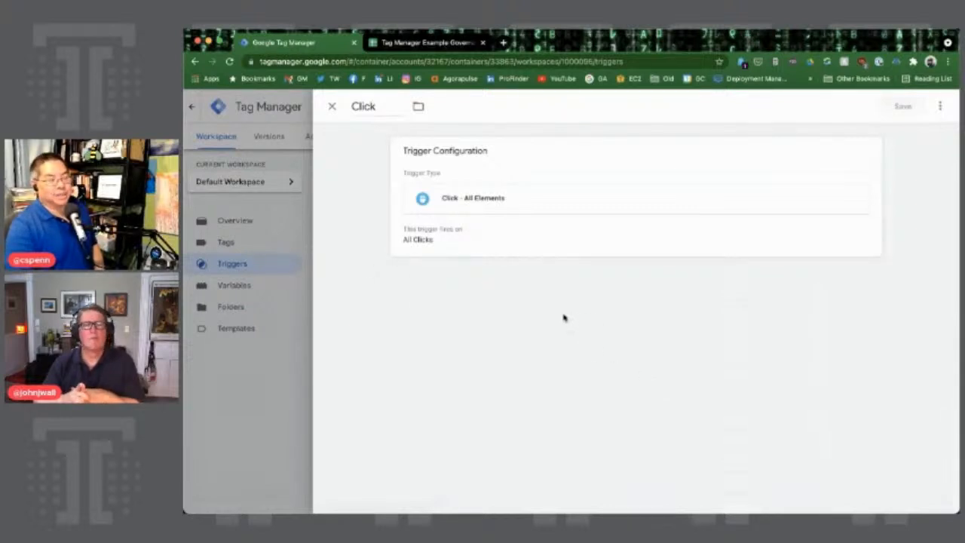
{"action": "left_click", "coordinate": [938, 105]}
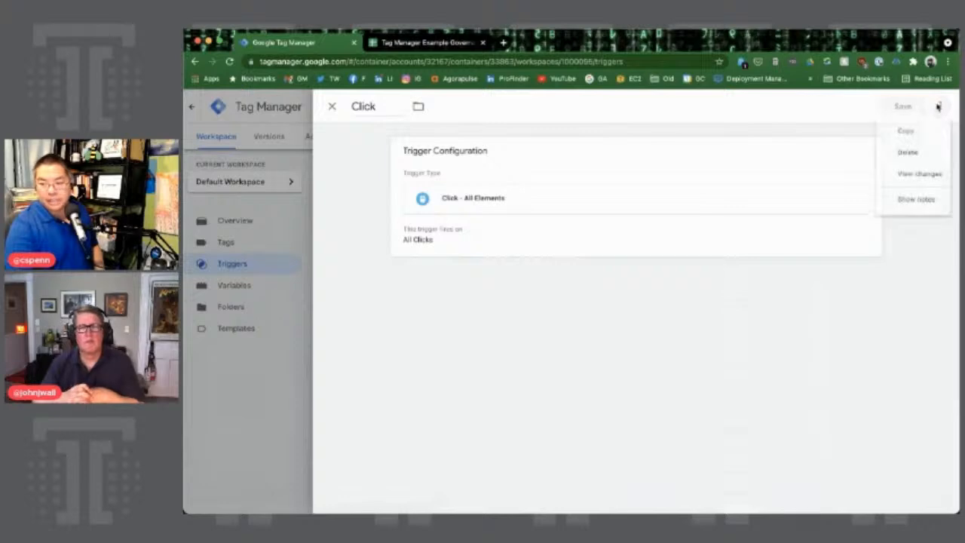
{"action": "left_click", "coordinate": [920, 160]}
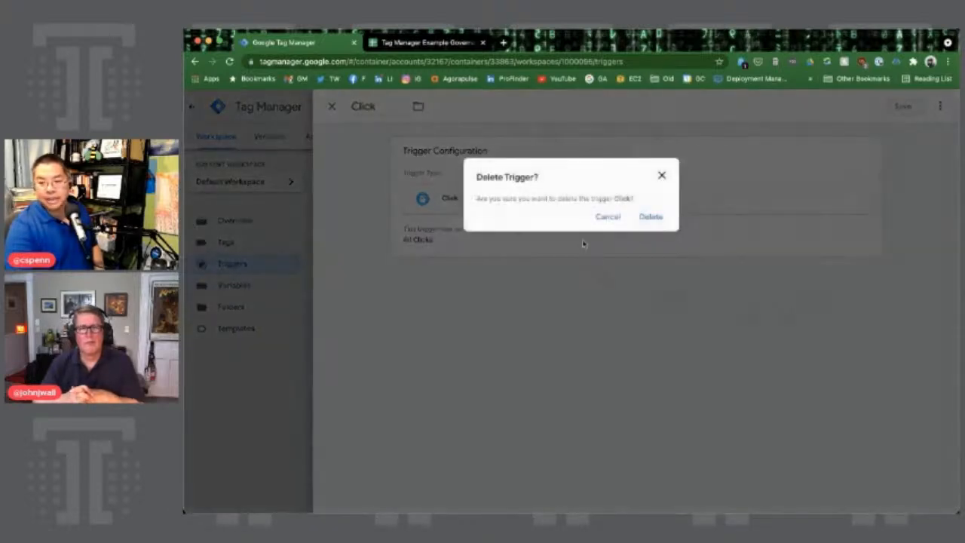
{"action": "left_click", "coordinate": [648, 218]}
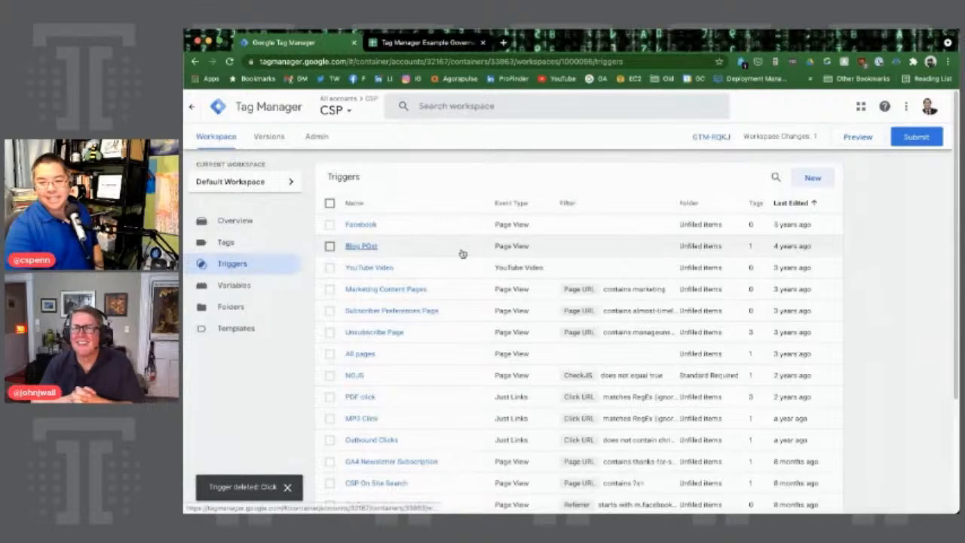
Delete the Facebook trigger that fires on all page views
{"action": "left_click", "coordinate": [371, 224]}
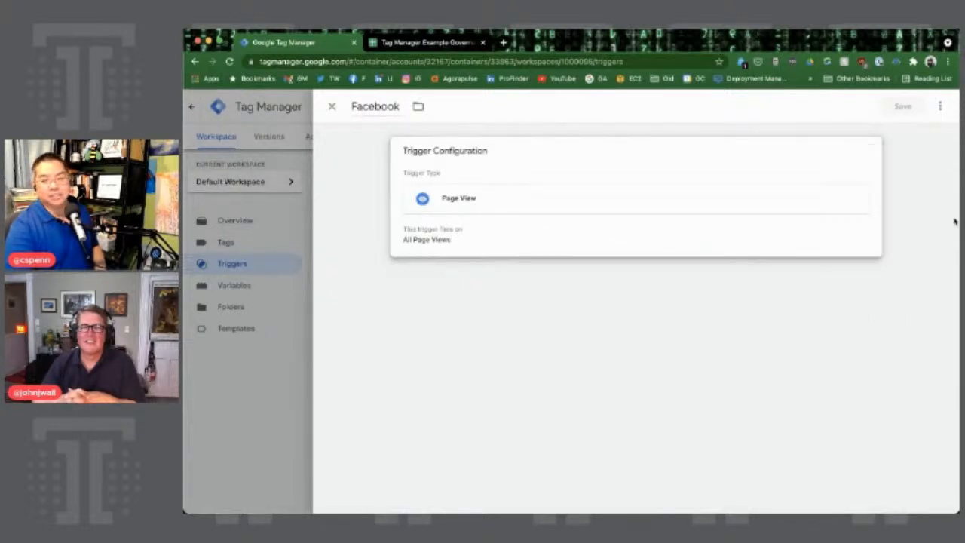
{"action": "left_click", "coordinate": [940, 106]}
{"action": "left_click", "coordinate": [898, 153]}
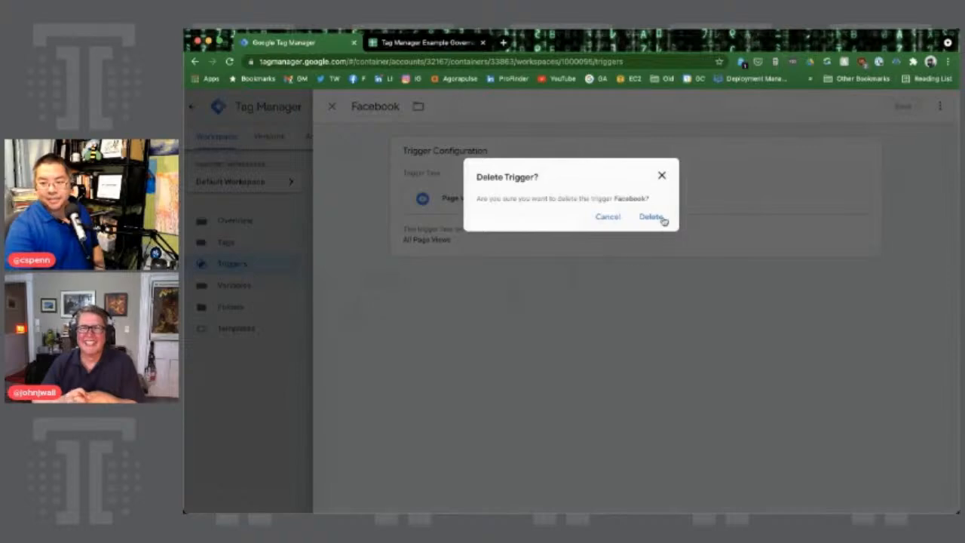
{"action": "left_click", "coordinate": [652, 217]}
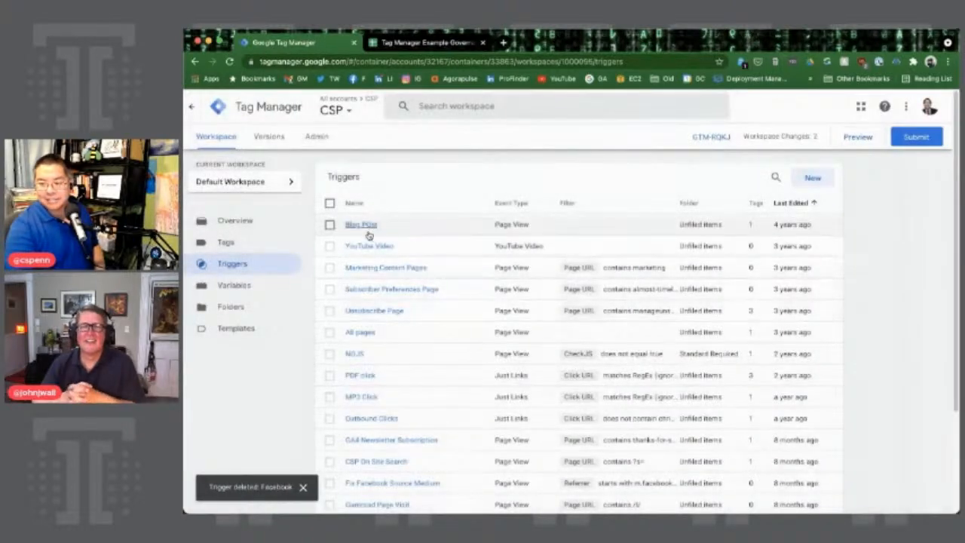
Rename the Blog POst trigger as "Google Optimize All Page Views" and save it
{"action": "left_click", "coordinate": [361, 225]}
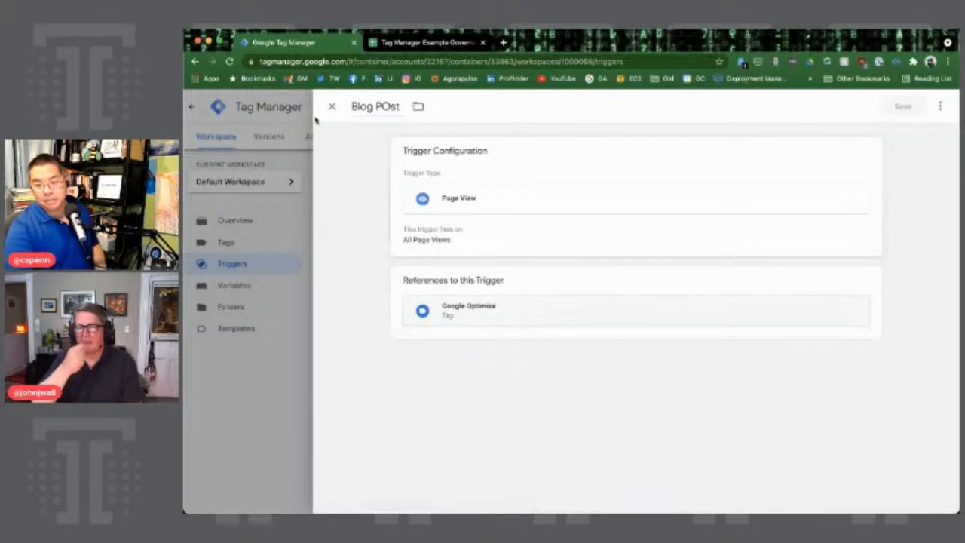
{"action": "left_click", "coordinate": [362, 106]}
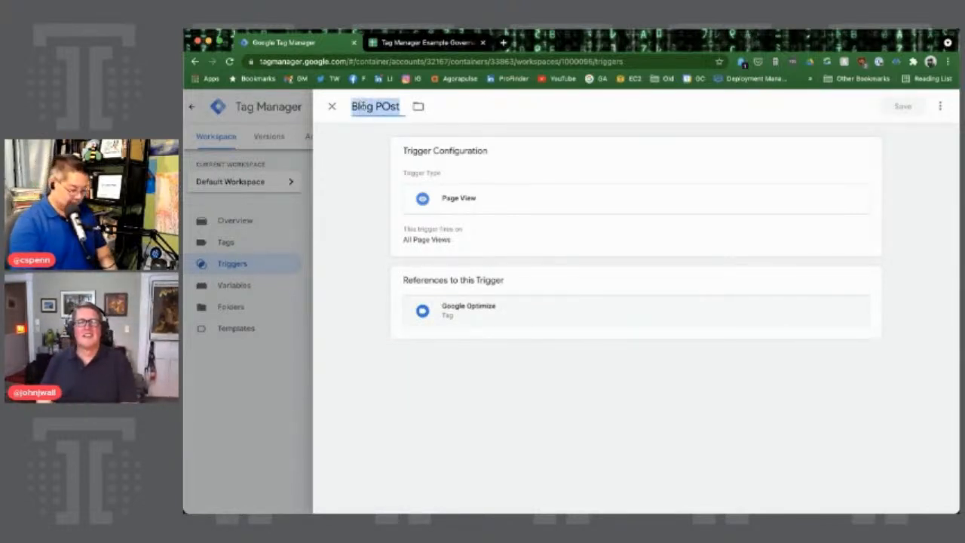
{"action": "type", "text": "Google Opt"}
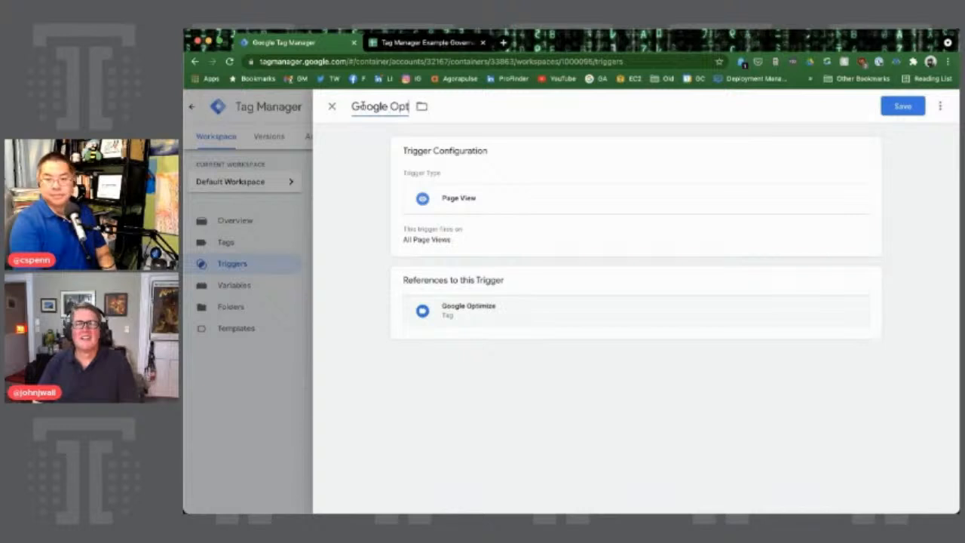
{"action": "type", "text": "imize All Pag"}
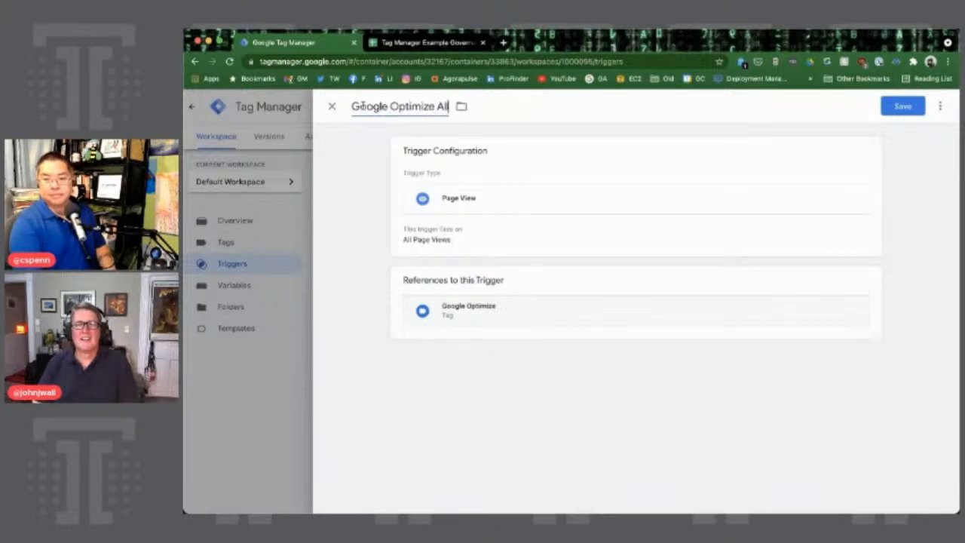
{"action": "type", "text": "e Views"}
{"action": "left_click", "coordinate": [906, 107]}
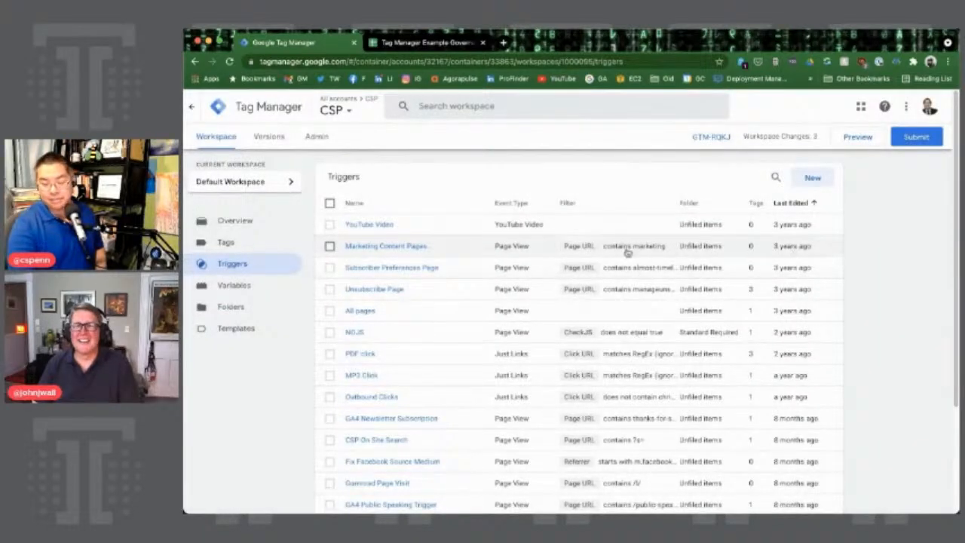
Review the YouTube Video trigger's configuration and delete the Marketing Content Pages trigger
{"action": "left_click", "coordinate": [379, 228]}
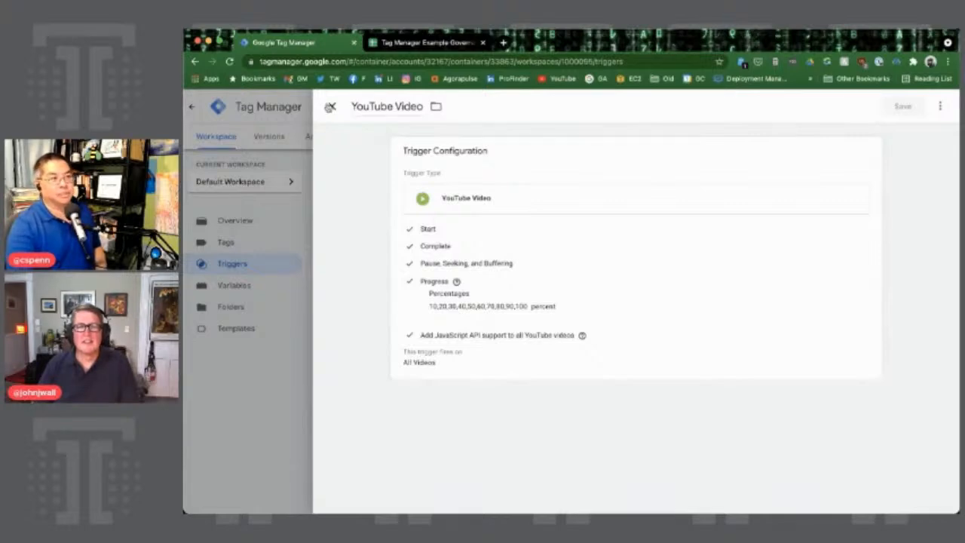
{"action": "left_click", "coordinate": [329, 107]}
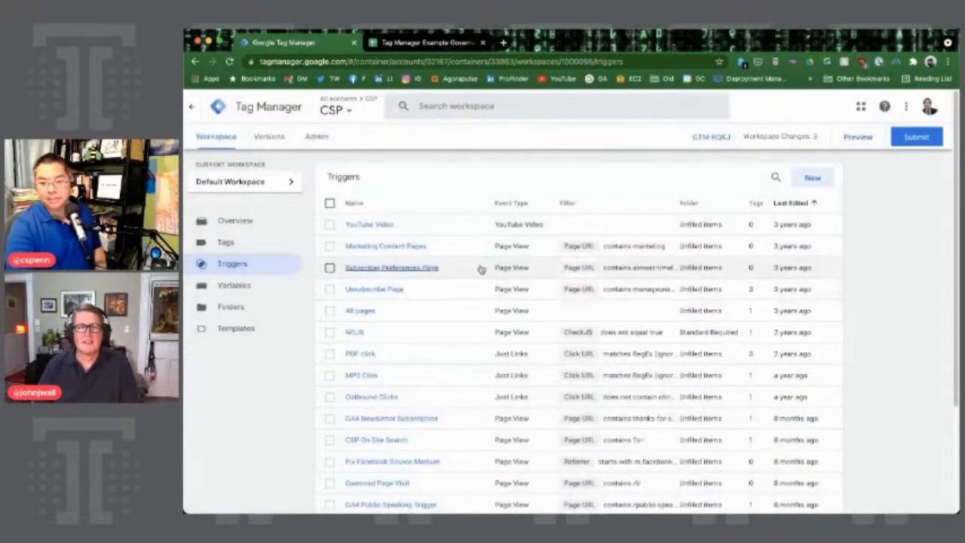
{"action": "left_click", "coordinate": [393, 247]}
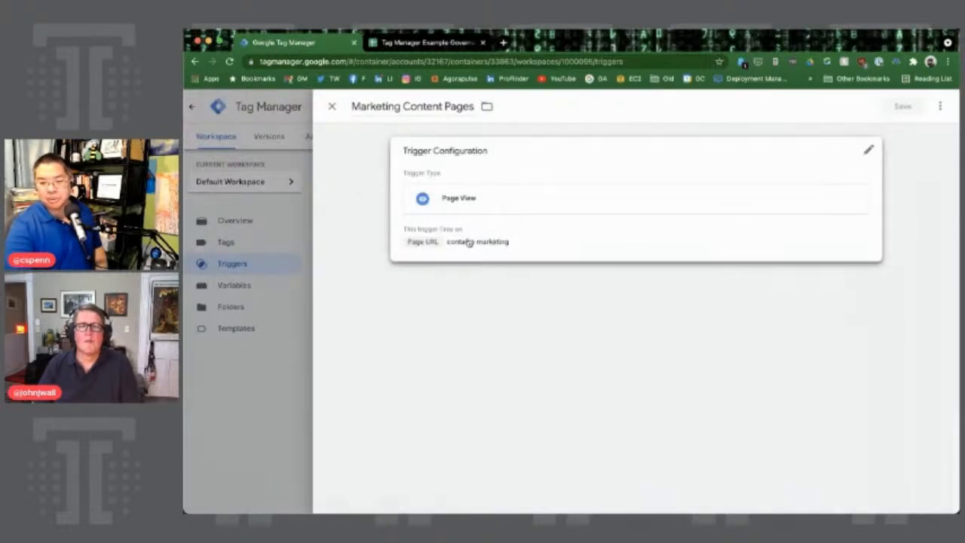
{"action": "left_click", "coordinate": [937, 107]}
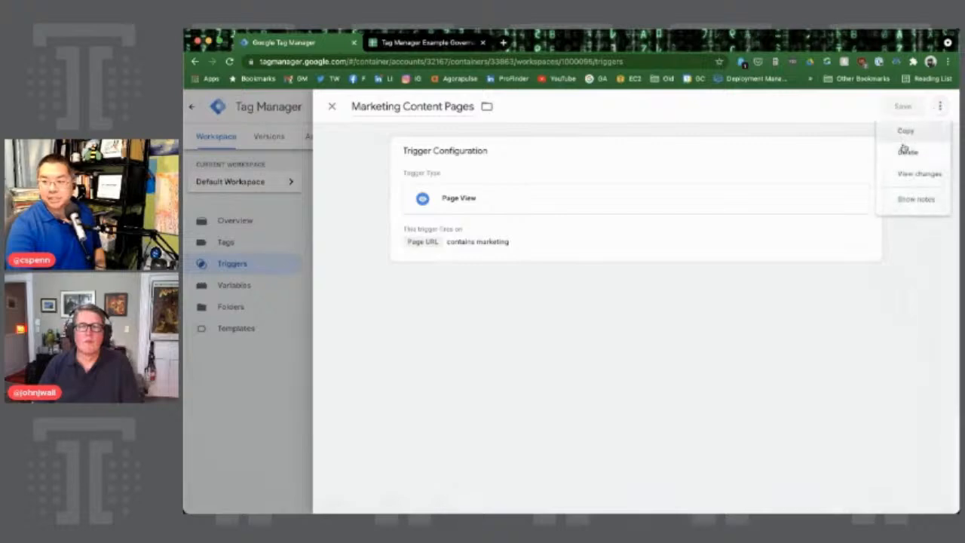
{"action": "left_click", "coordinate": [908, 151]}
{"action": "left_click", "coordinate": [667, 217]}
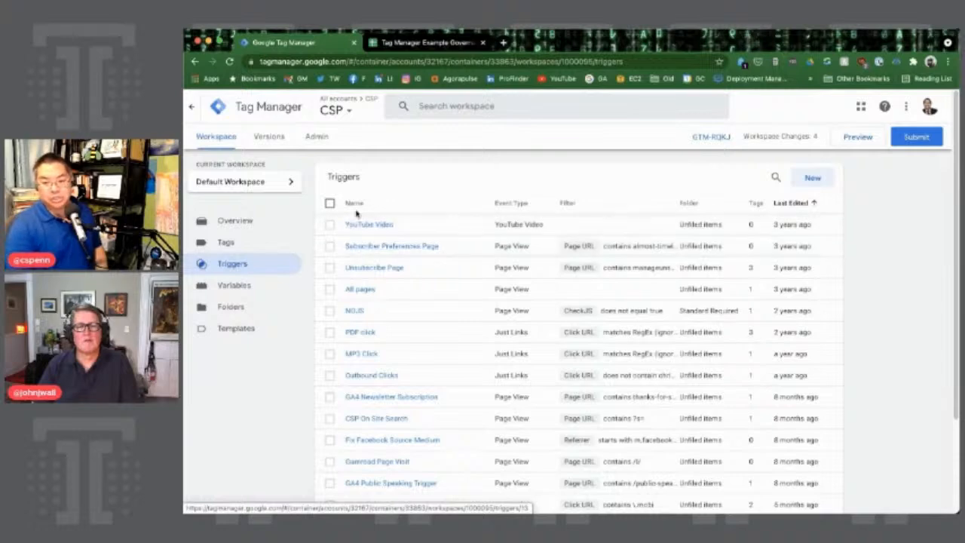
Delete the Subscriber Preferences Page trigger
{"action": "left_click", "coordinate": [392, 247]}
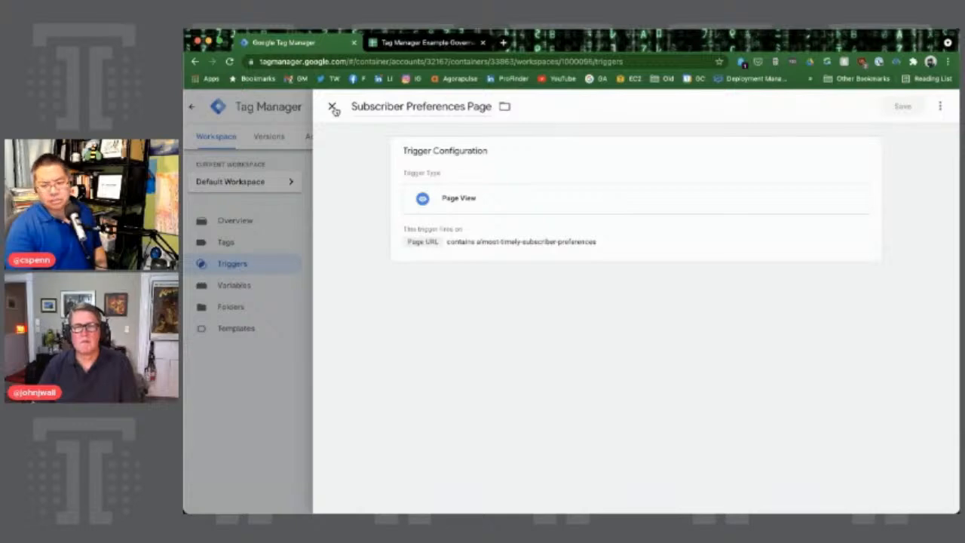
{"action": "left_click", "coordinate": [939, 107]}
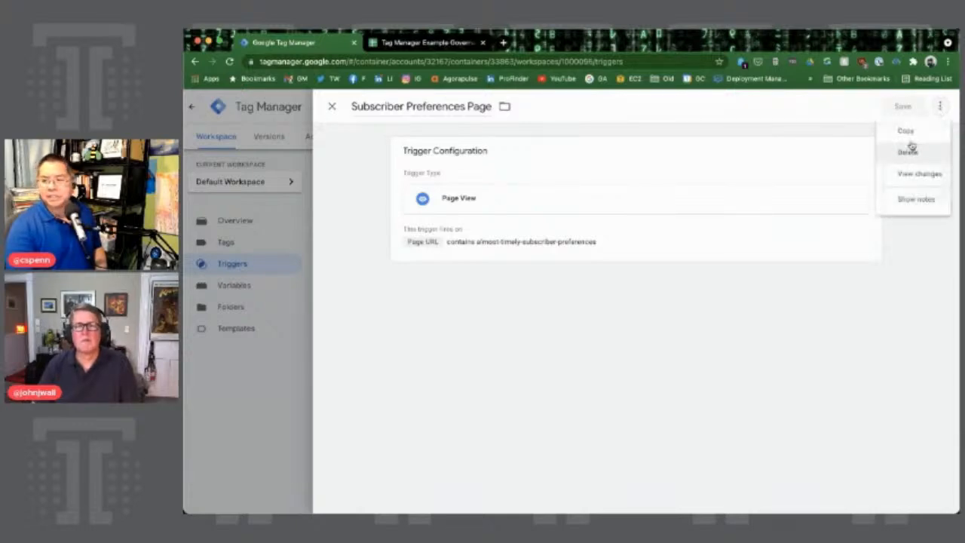
{"action": "left_click", "coordinate": [908, 152]}
{"action": "left_click", "coordinate": [672, 216]}
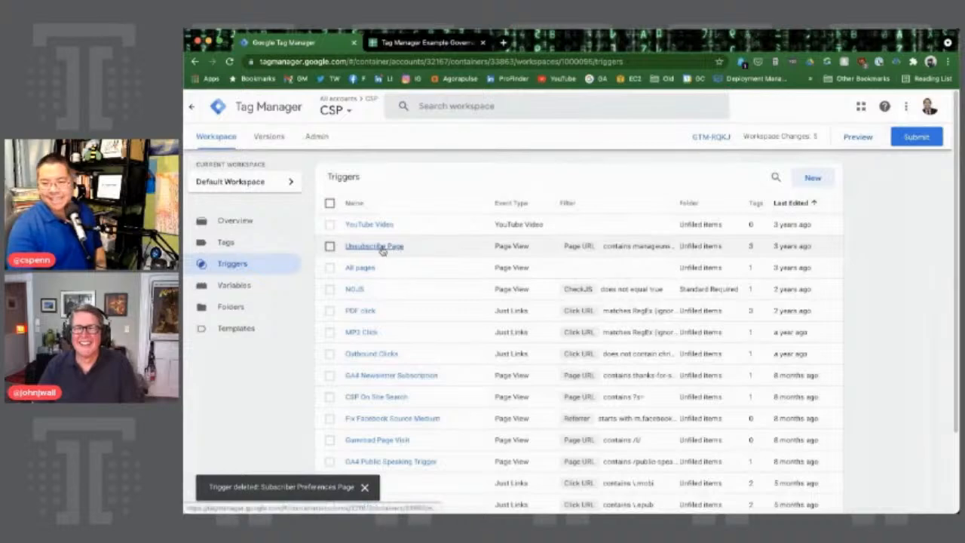
Inspect the configuration and tag references of the Unsubscribe Page and All pages triggers
{"action": "left_click", "coordinate": [392, 249]}
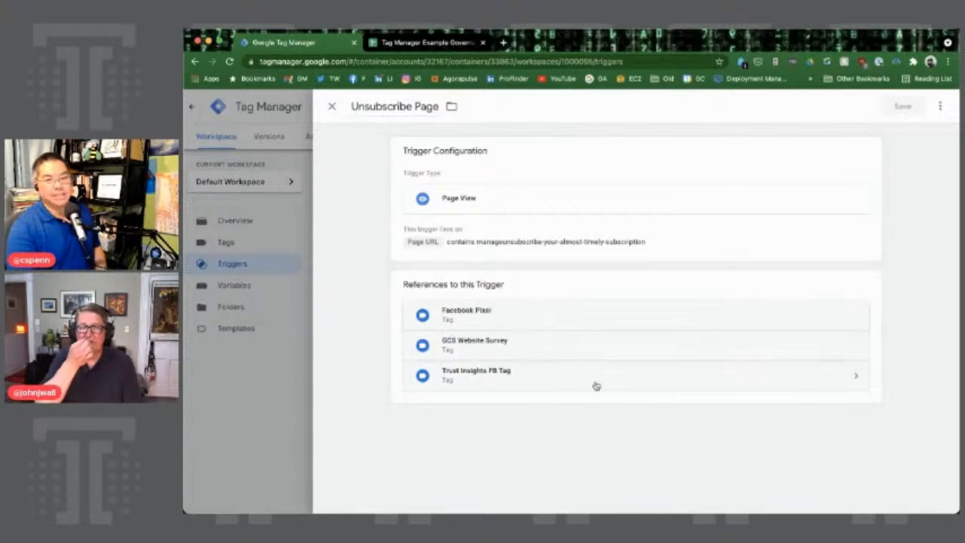
{"action": "left_click", "coordinate": [332, 106]}
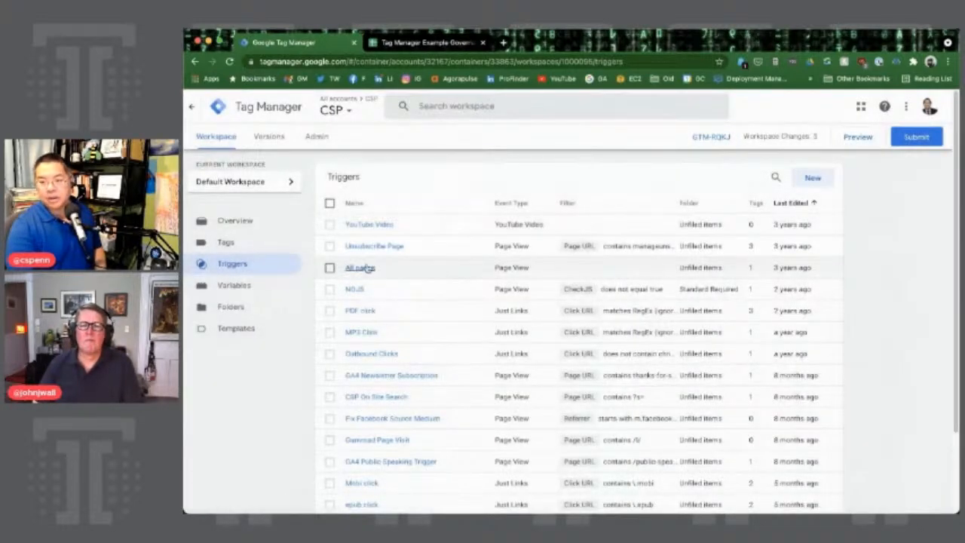
{"action": "left_click", "coordinate": [363, 268]}
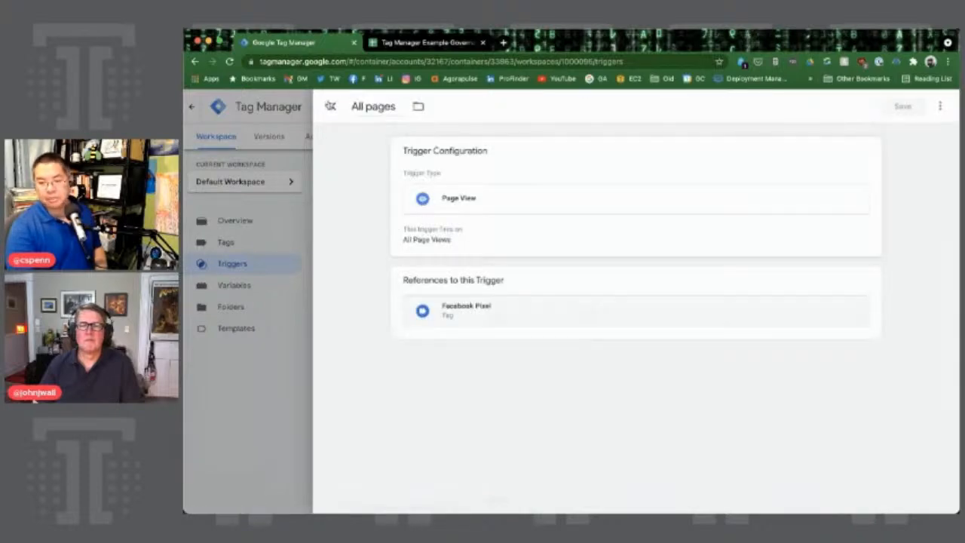
{"action": "left_click", "coordinate": [330, 106]}
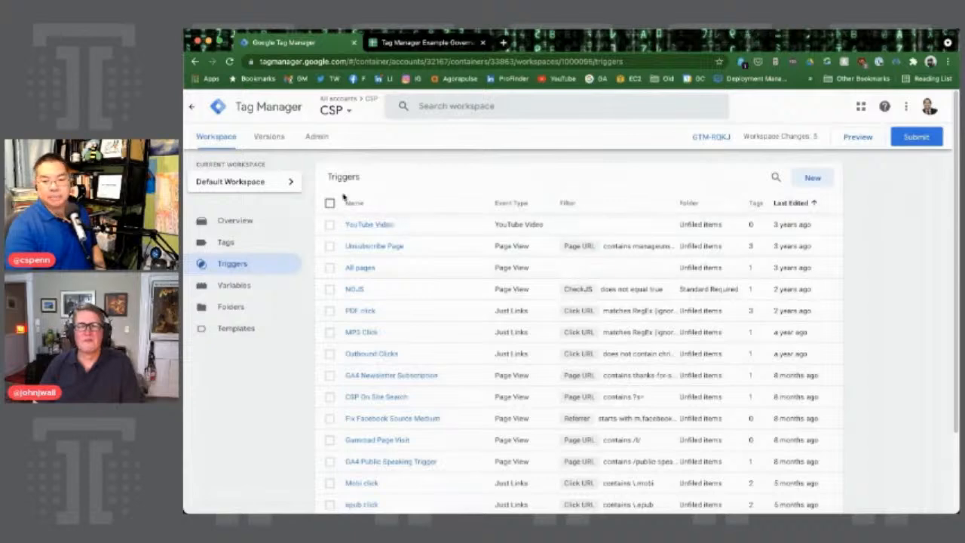
Copy the complete triggers list and paste it at cell A1 of the blank Sheet3 in the governance worksheet
{"action": "left_click_drag", "start_coordinate": [323, 178], "coordinate": [805, 466]}
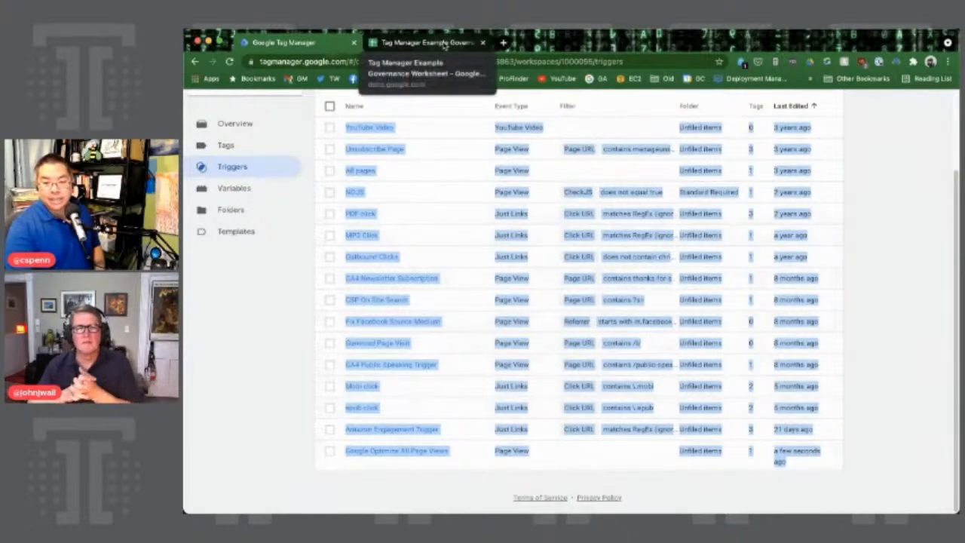
{"action": "left_click", "coordinate": [445, 43]}
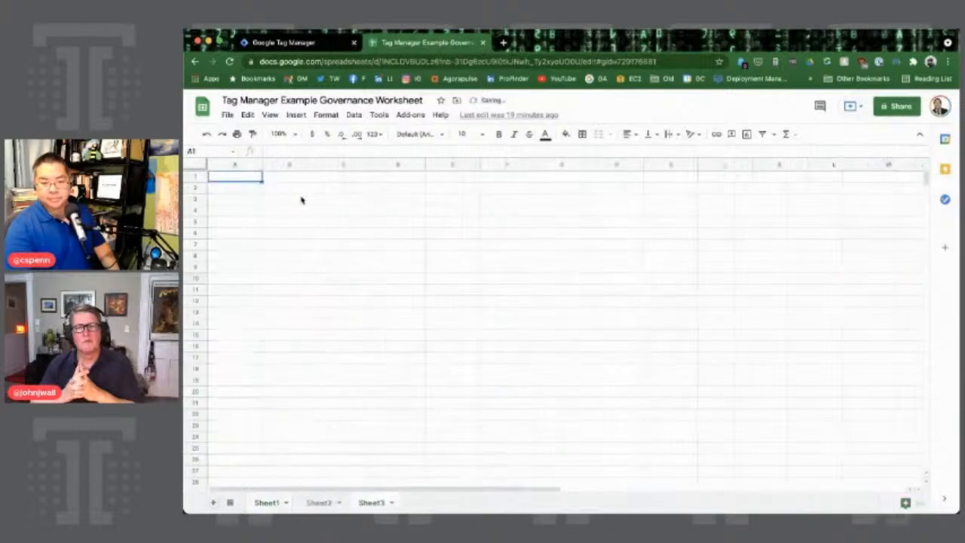
{"action": "key", "text": "ctrl+v"}
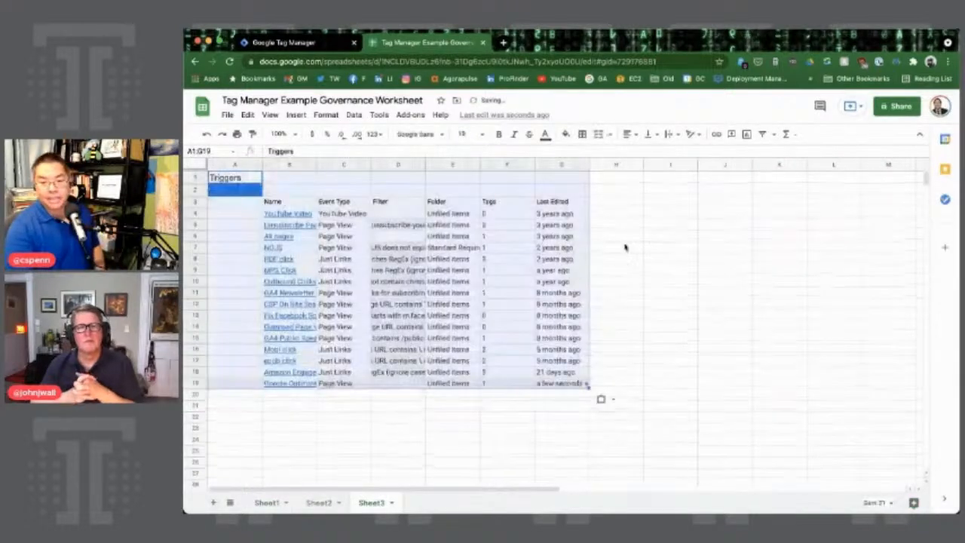
Delete column A and rows 1–2 above the pasted triggers table so its headers start at A1
{"action": "left_click", "coordinate": [676, 240]}
{"action": "right_click", "coordinate": [230, 164]}
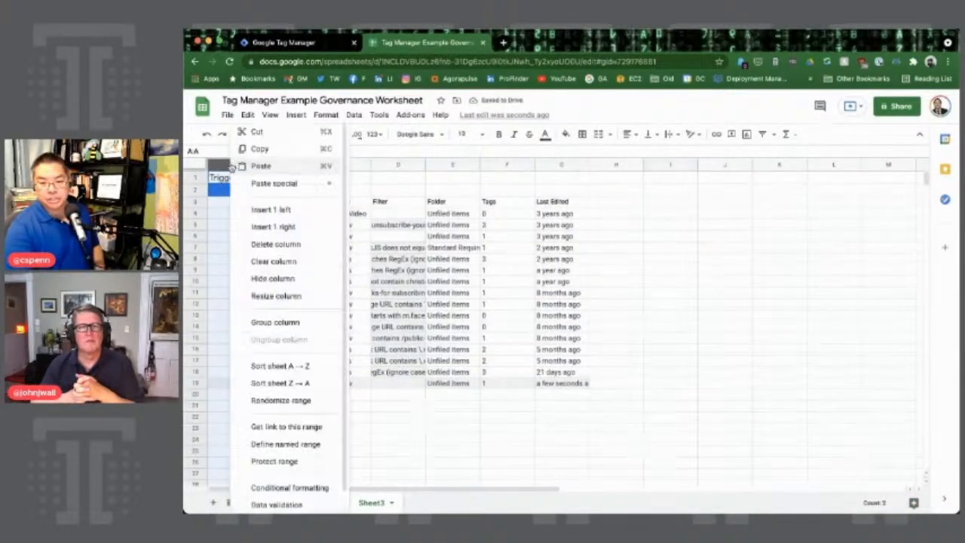
{"action": "left_click", "coordinate": [323, 249]}
{"action": "left_click", "coordinate": [600, 214]}
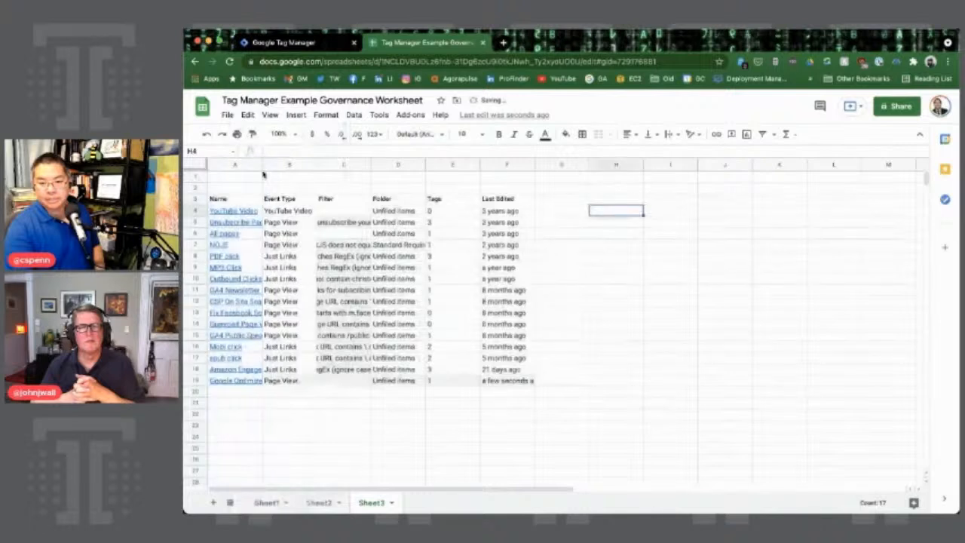
{"action": "left_click_drag", "start_coordinate": [198, 189], "coordinate": [194, 174]}
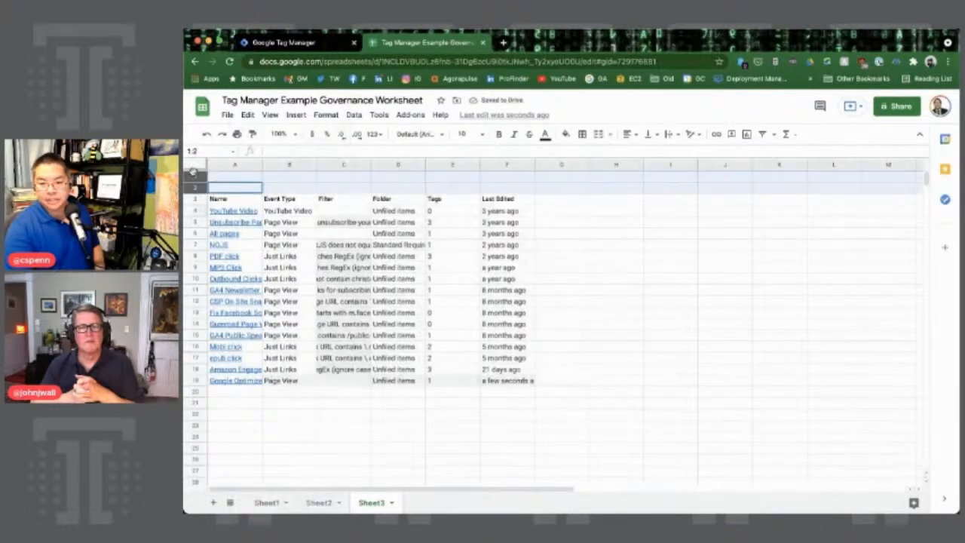
{"action": "right_click", "coordinate": [194, 174]}
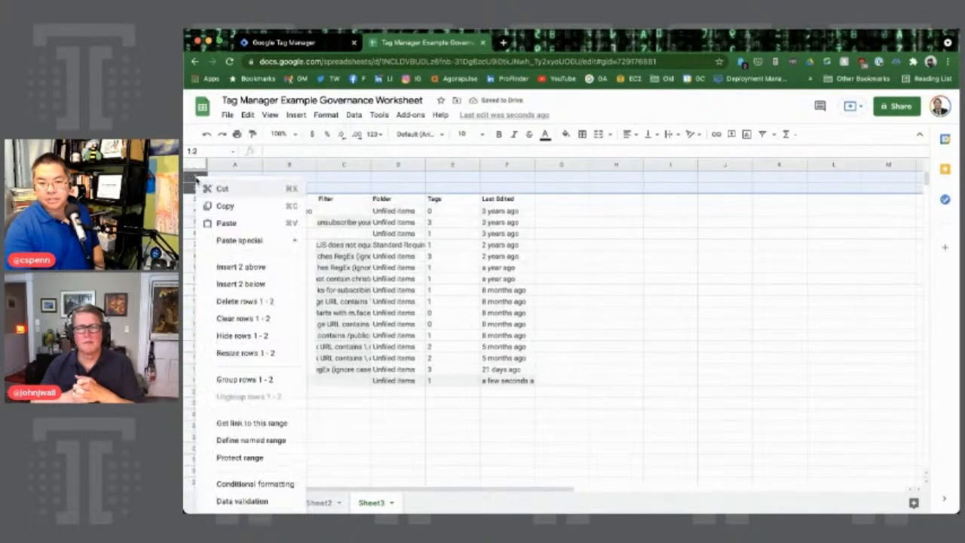
{"action": "left_click", "coordinate": [268, 301]}
Add the column headers Owner, Expiration Date and Notes after Last Edited in row 1 of the triggers sheet
{"action": "left_click", "coordinate": [556, 175]}
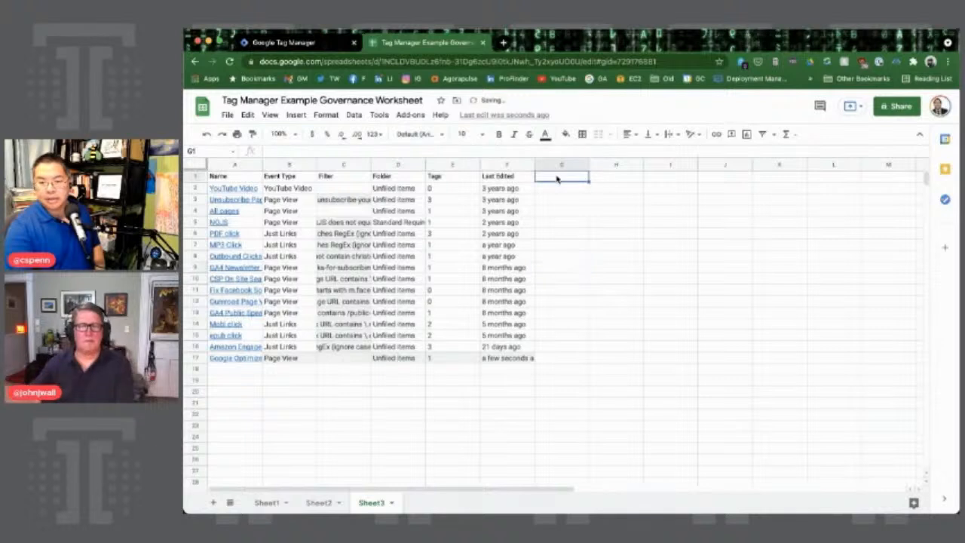
{"action": "type", "text": "Owner"}
{"action": "key", "text": "Tab"}
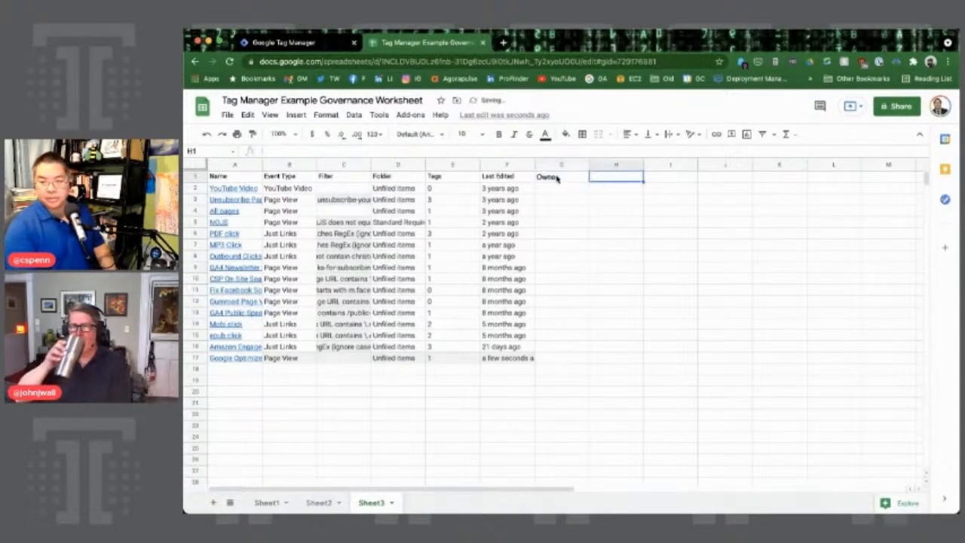
{"action": "type", "text": "Expiration Date"}
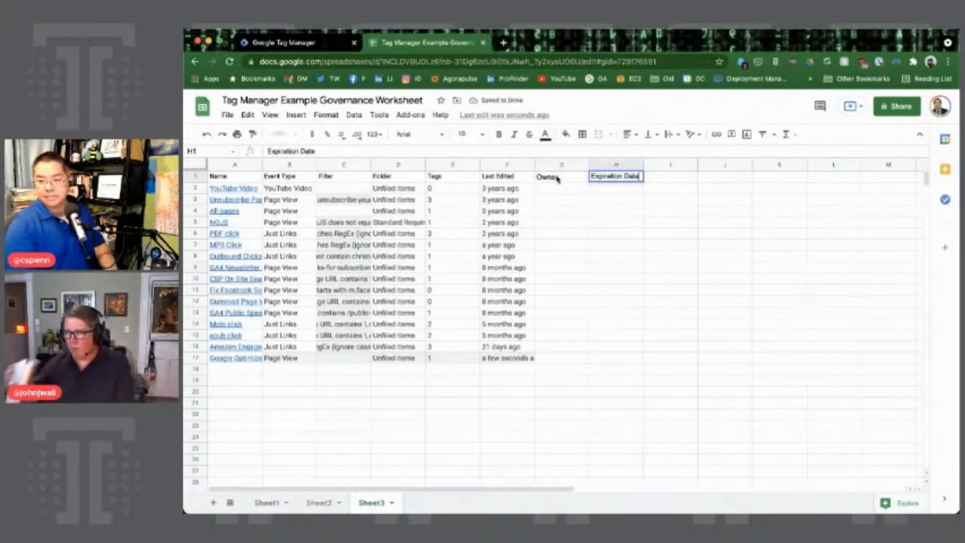
{"action": "key", "text": "Tab"}
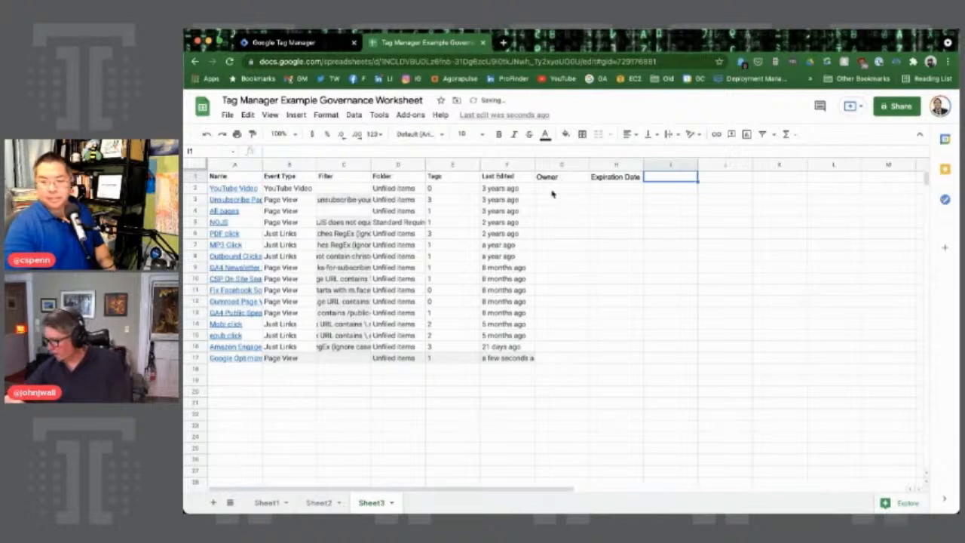
{"action": "type", "text": "Notes"}
{"action": "key", "text": "Return"}
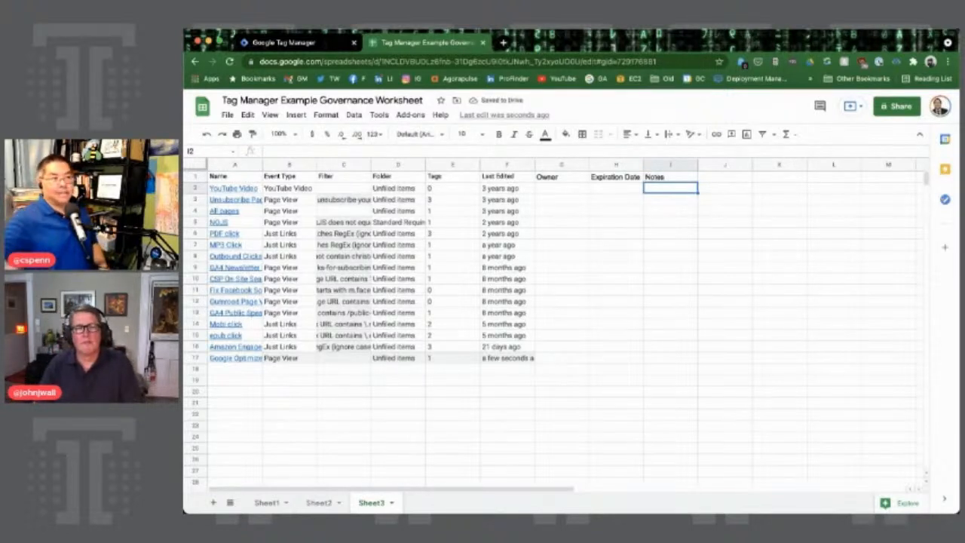
Resize columns A to I of the triggers sheet to fit their data
{"action": "left_click_drag", "start_coordinate": [233, 164], "coordinate": [637, 165]}
{"action": "right_click", "coordinate": [619, 164]}
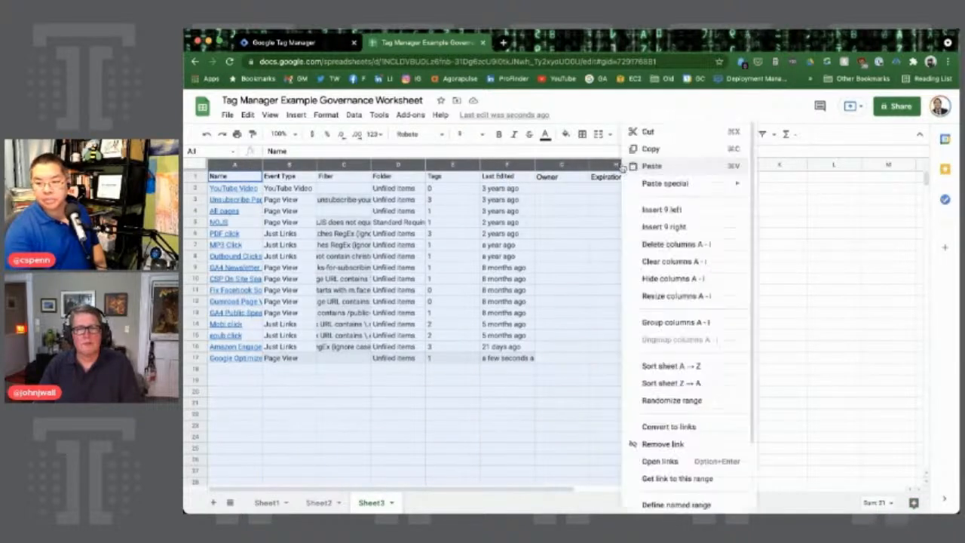
{"action": "left_click", "coordinate": [675, 295]}
{"action": "left_click", "coordinate": [504, 320]}
{"action": "left_click", "coordinate": [587, 352]}
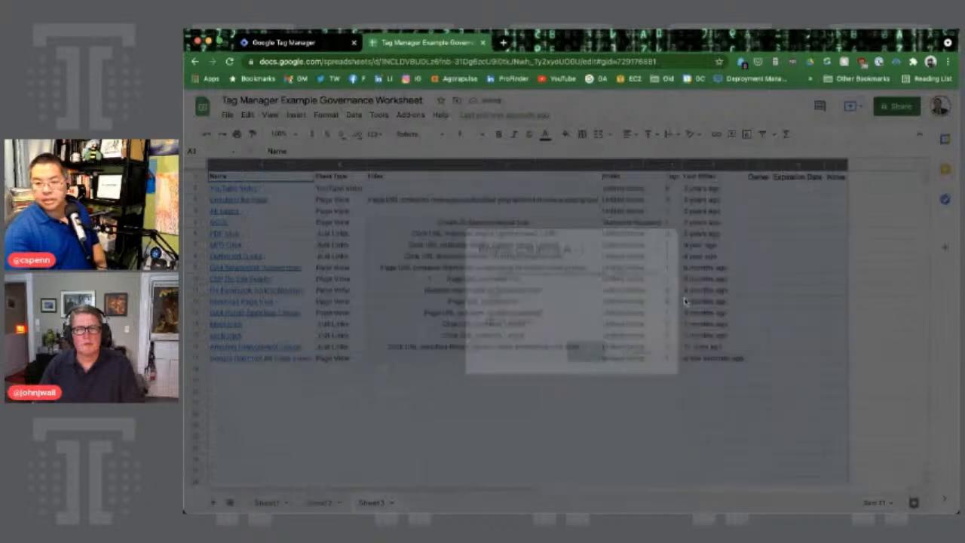
{"action": "left_click", "coordinate": [817, 278]}
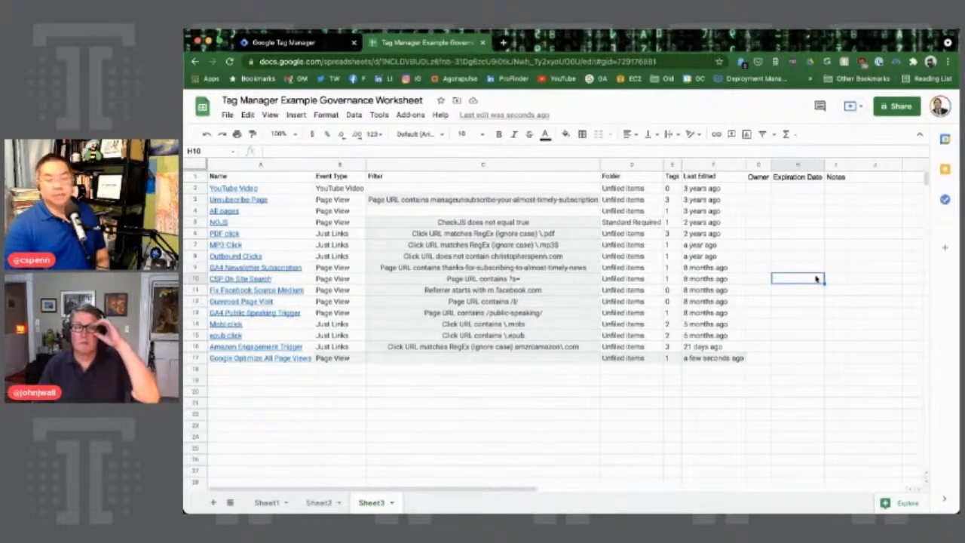
{"action": "left_click", "coordinate": [768, 189]}
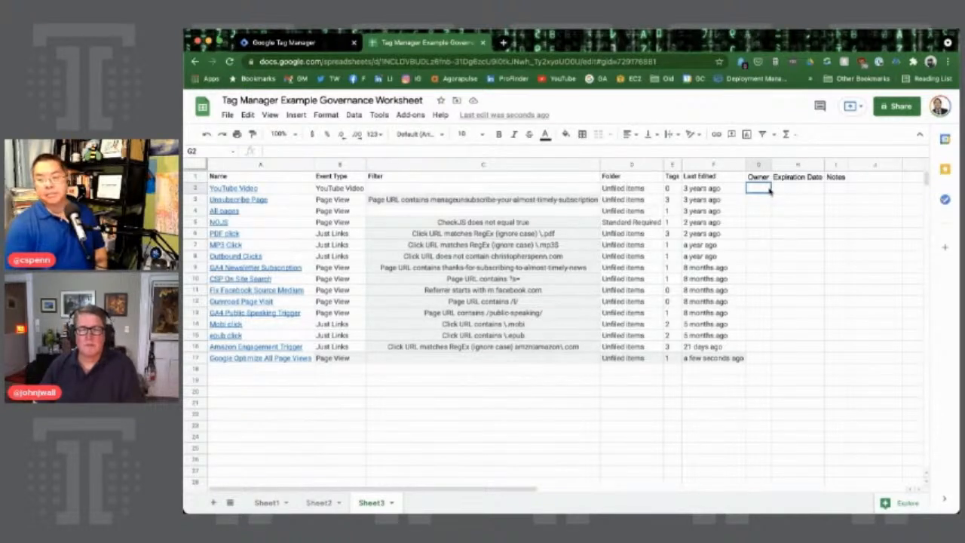
{"action": "left_click", "coordinate": [774, 192]}
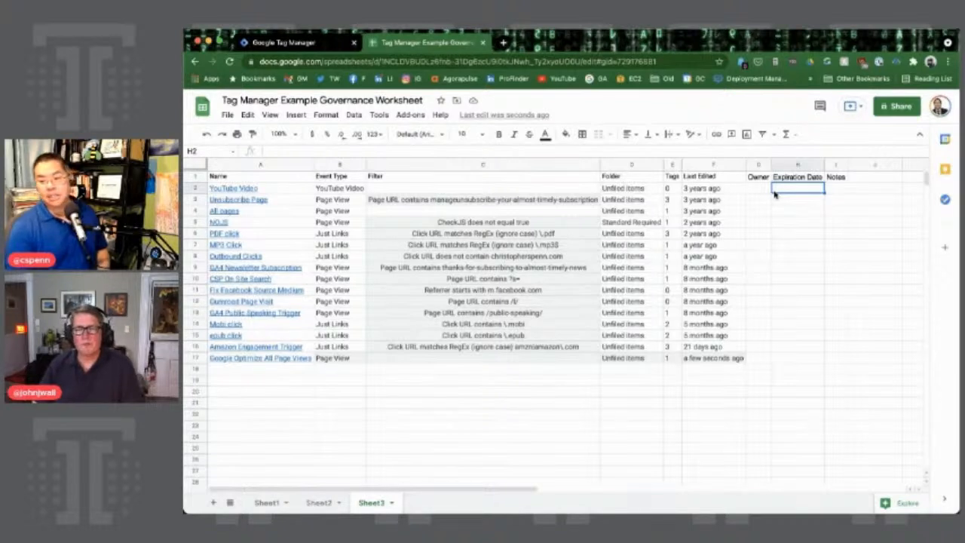
{"action": "key", "text": "Tab"}
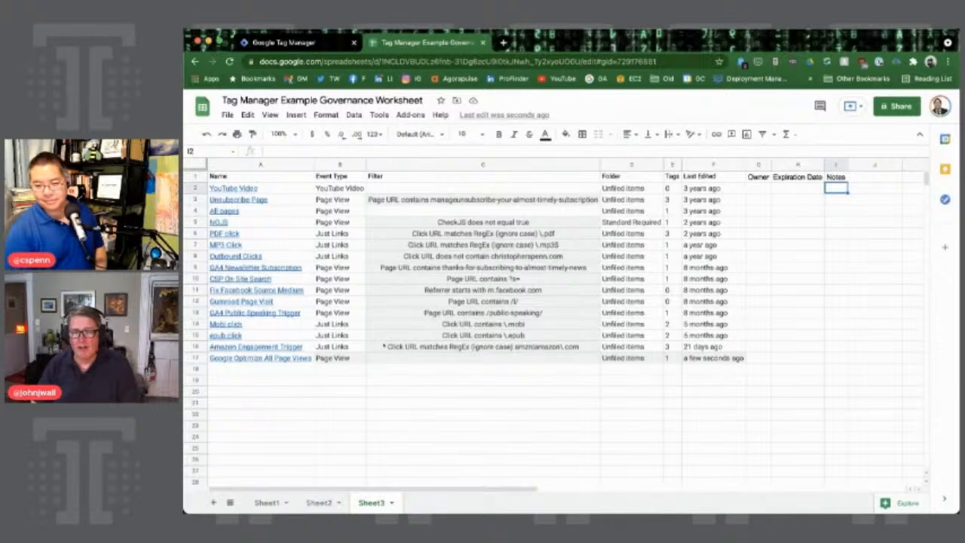
Switch back to Google Tag Manager and list the container's tags sorted by last edited, oldest first
{"action": "left_click", "coordinate": [309, 46]}
{"action": "scroll", "coordinate": [530, 390], "scroll_direction": "up", "scroll_amount": 2}
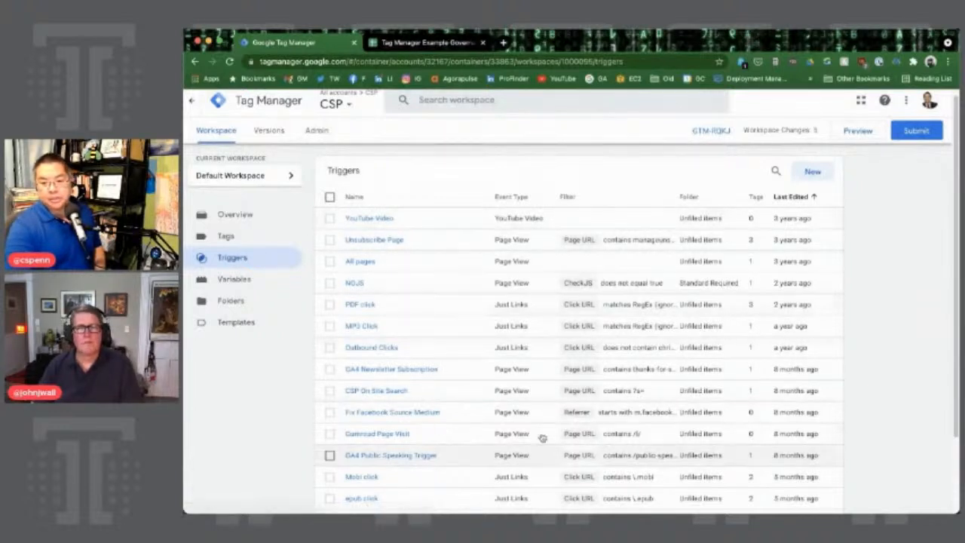
{"action": "left_click", "coordinate": [226, 241]}
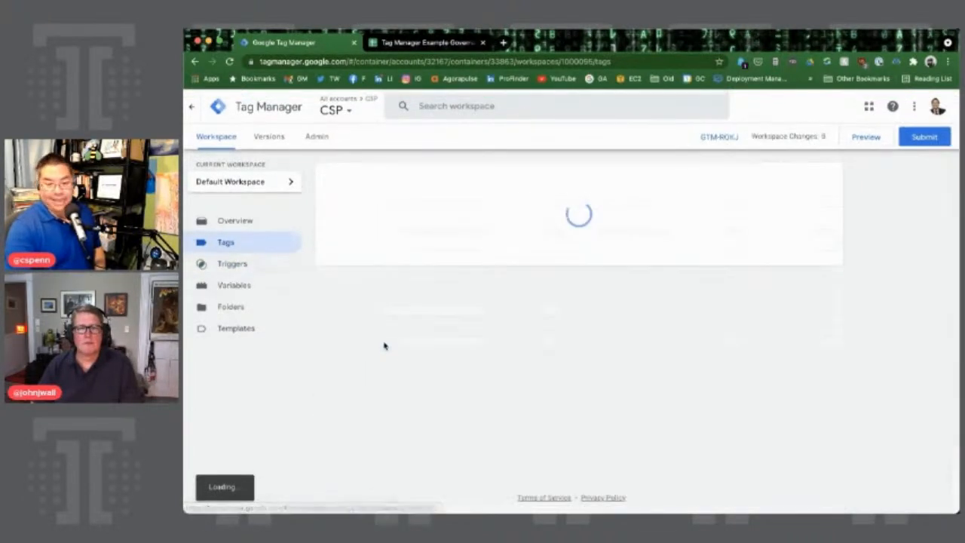
{"action": "left_click", "coordinate": [769, 205]}
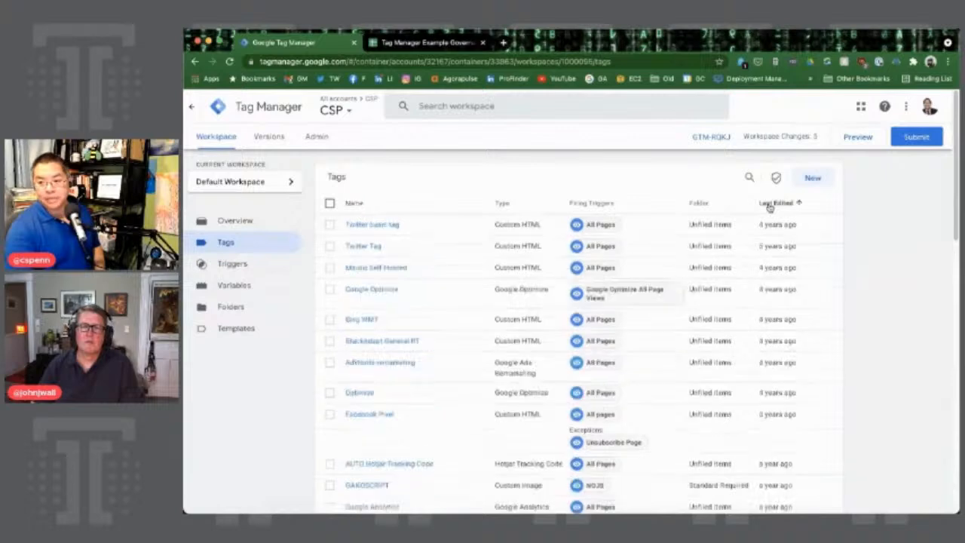
{"action": "left_click", "coordinate": [783, 205]}
{"action": "left_click", "coordinate": [782, 205]}
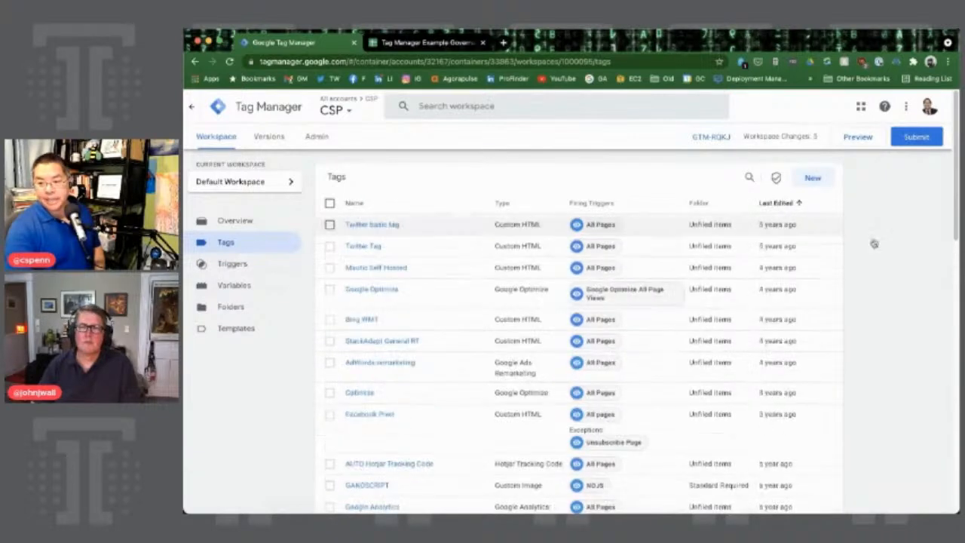
Inspect the HTML code and firing triggers of the Twitter basic tag and the Twitter Tag
{"action": "left_click", "coordinate": [372, 224]}
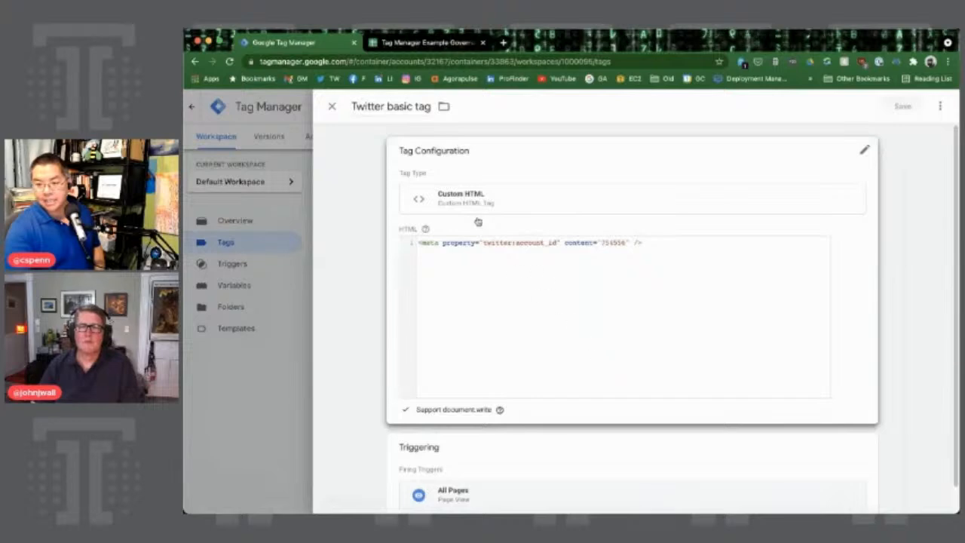
{"action": "left_click", "coordinate": [332, 109]}
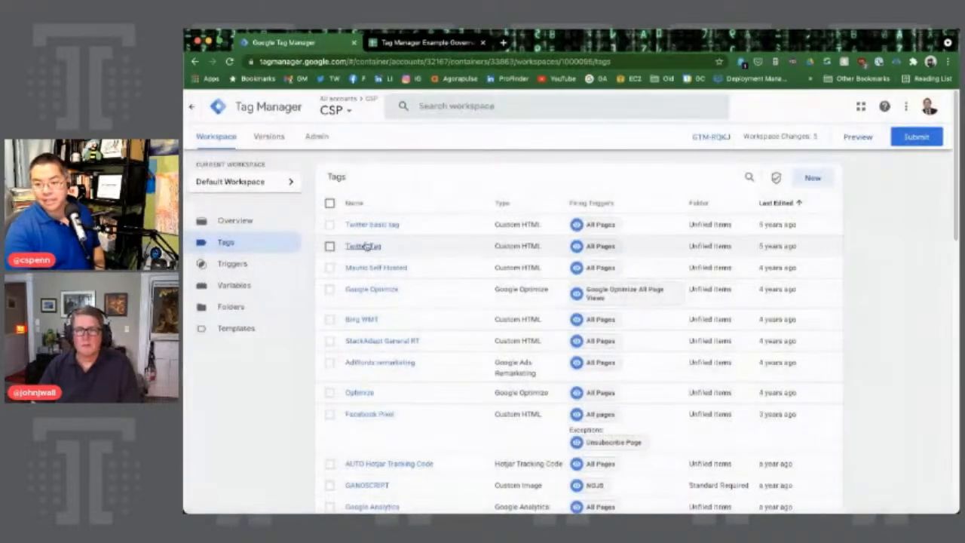
{"action": "left_click", "coordinate": [365, 246]}
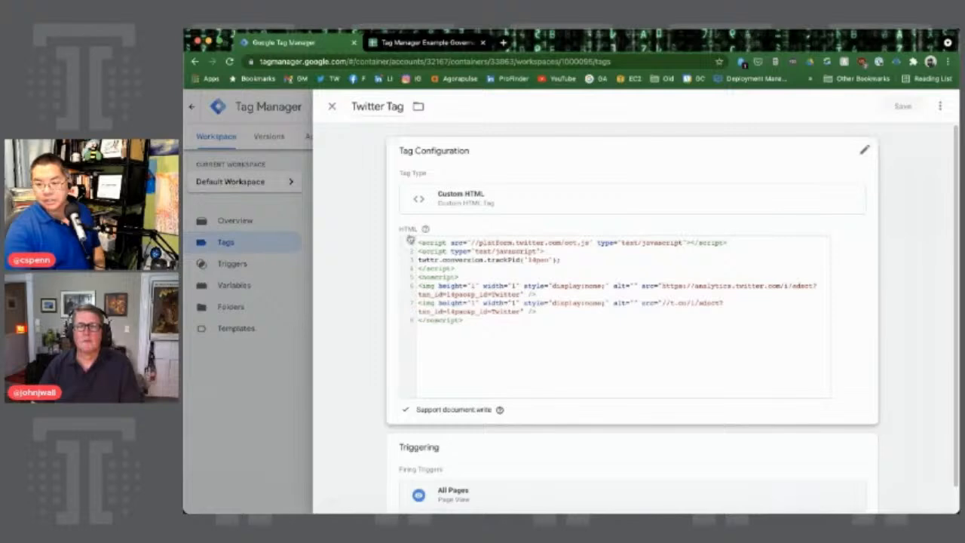
{"action": "left_click", "coordinate": [332, 107]}
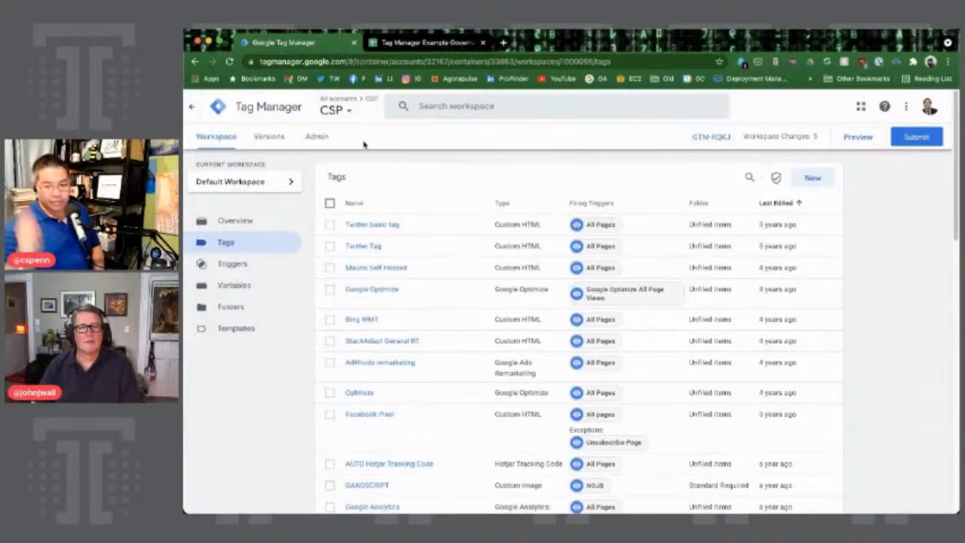
Open ads.twitter.com in a new browser tab and switch to the personal ads account instead of SHIFT Communications
{"action": "key", "text": "ctrl+t"}
{"action": "type", "text": "ads.twitter.c"}
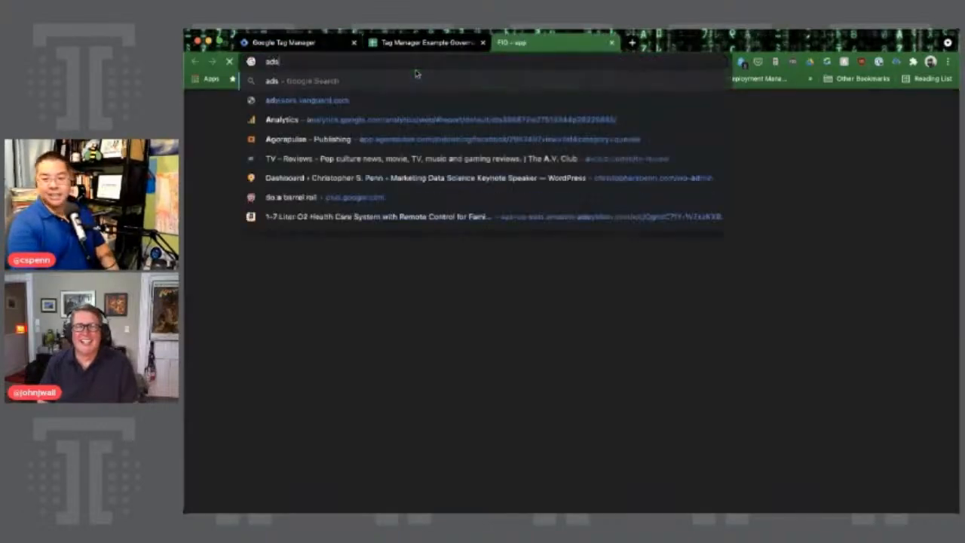
{"action": "type", "text": "om"}
{"action": "key", "text": "Return"}
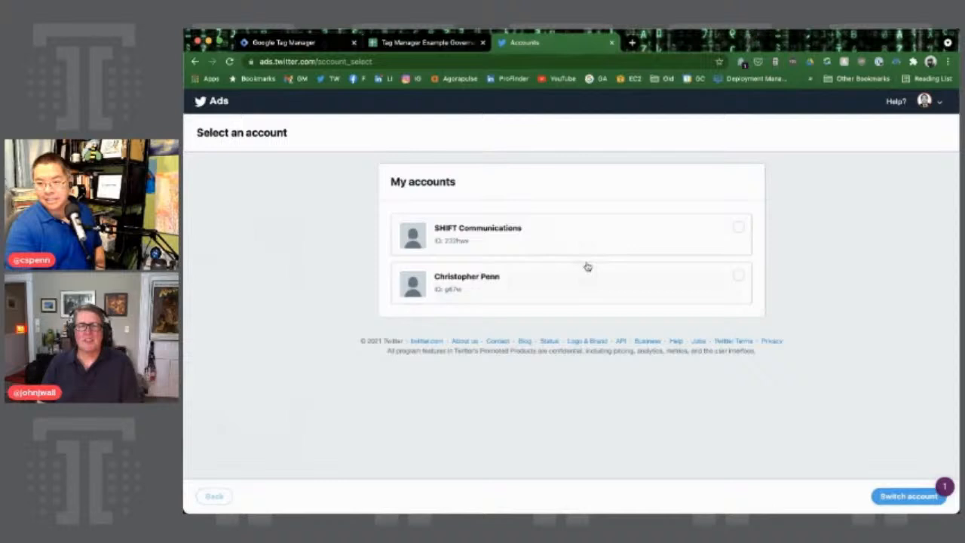
{"action": "left_click", "coordinate": [588, 276]}
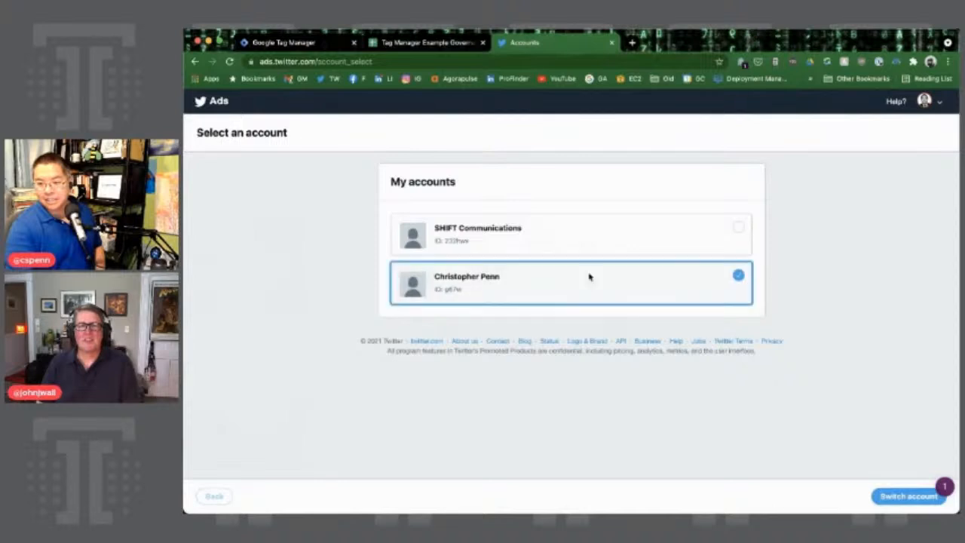
{"action": "left_click", "coordinate": [909, 498]}
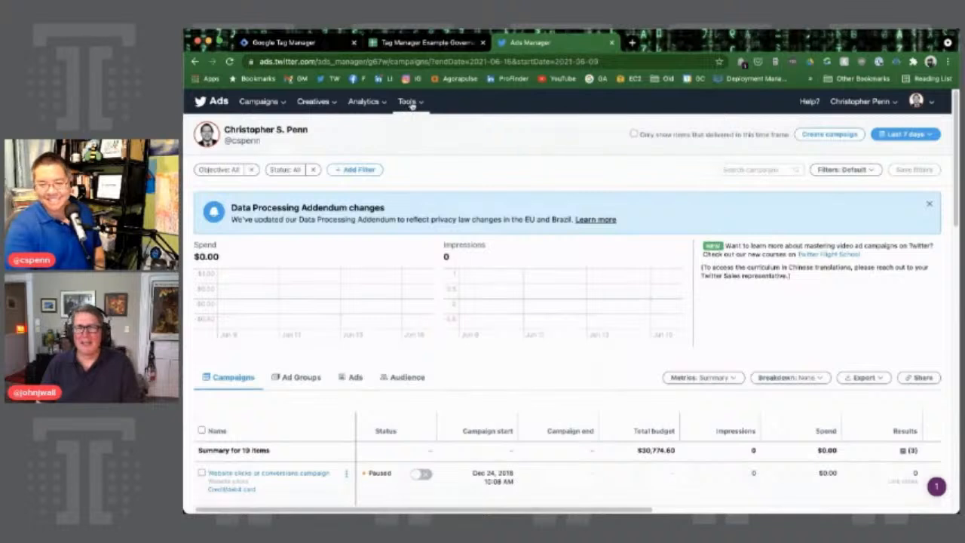
Display the universal website tag code from conversion tracking and select the entire snippet for copying
{"action": "left_click", "coordinate": [412, 103]}
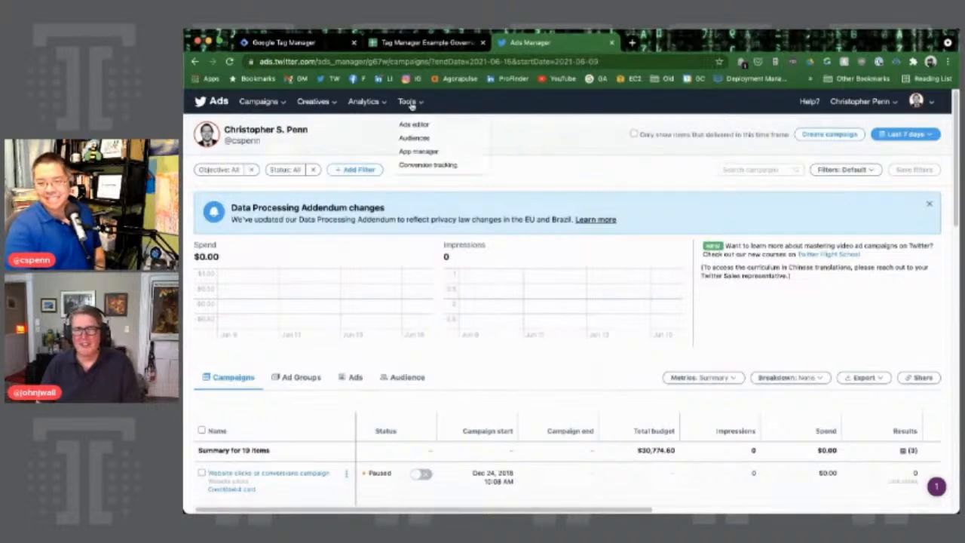
{"action": "left_click", "coordinate": [440, 164]}
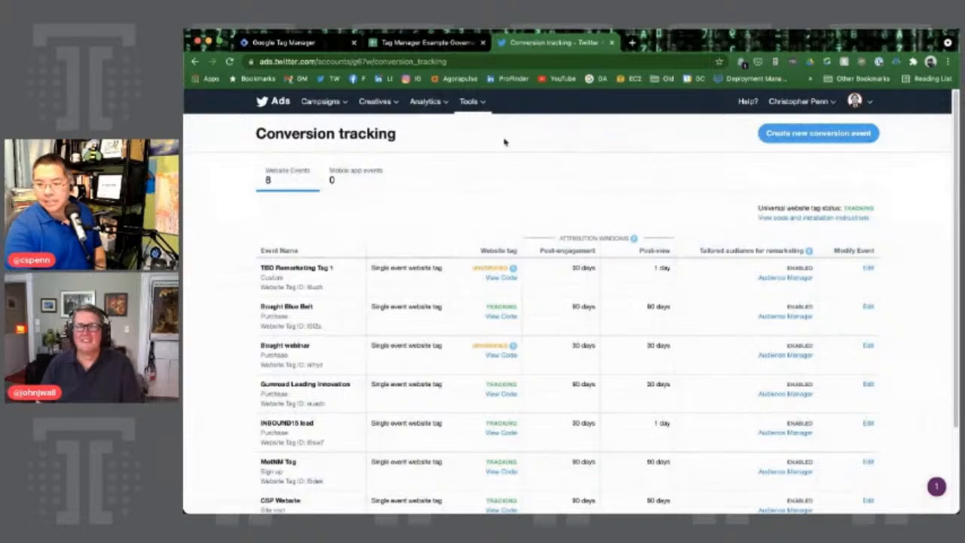
{"action": "left_click", "coordinate": [487, 102]}
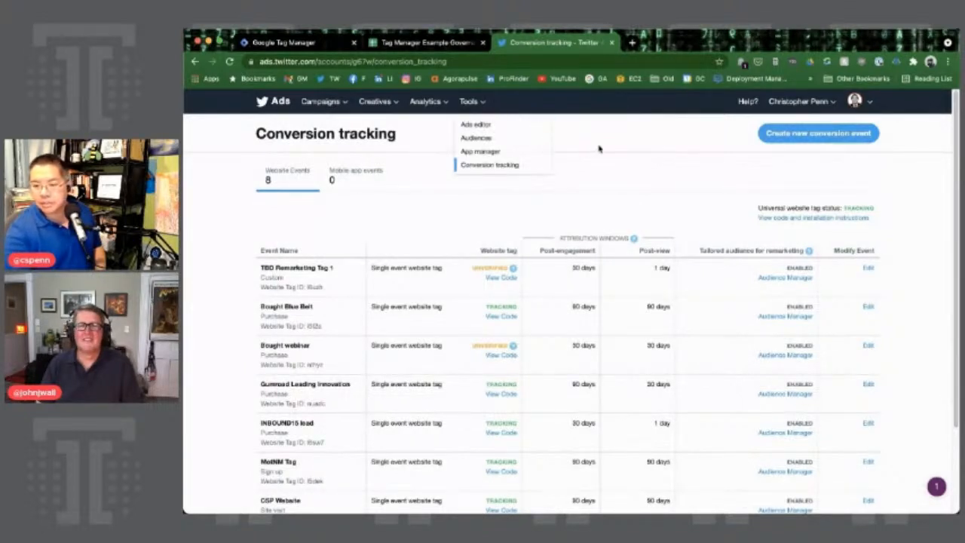
{"action": "left_click", "coordinate": [832, 217]}
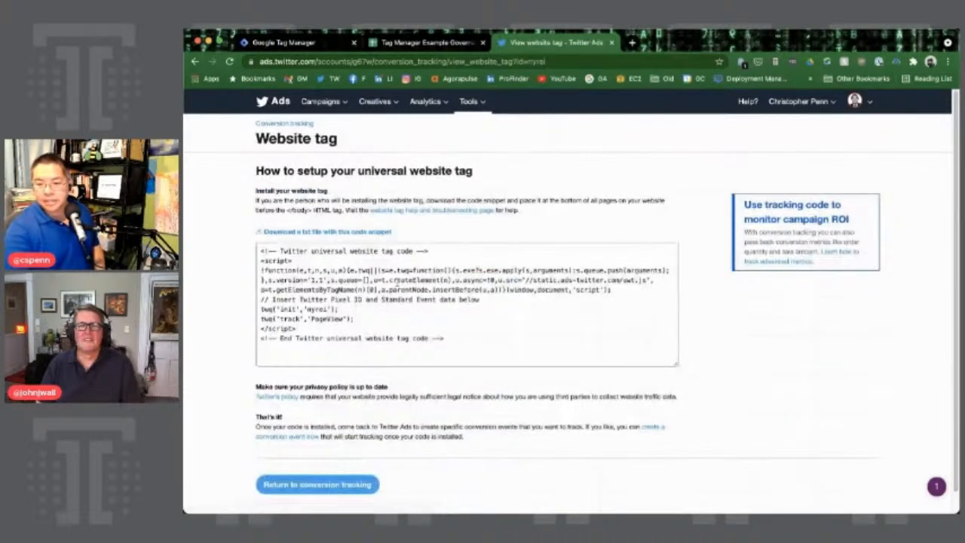
{"action": "left_click_drag", "start_coordinate": [454, 341], "coordinate": [261, 252]}
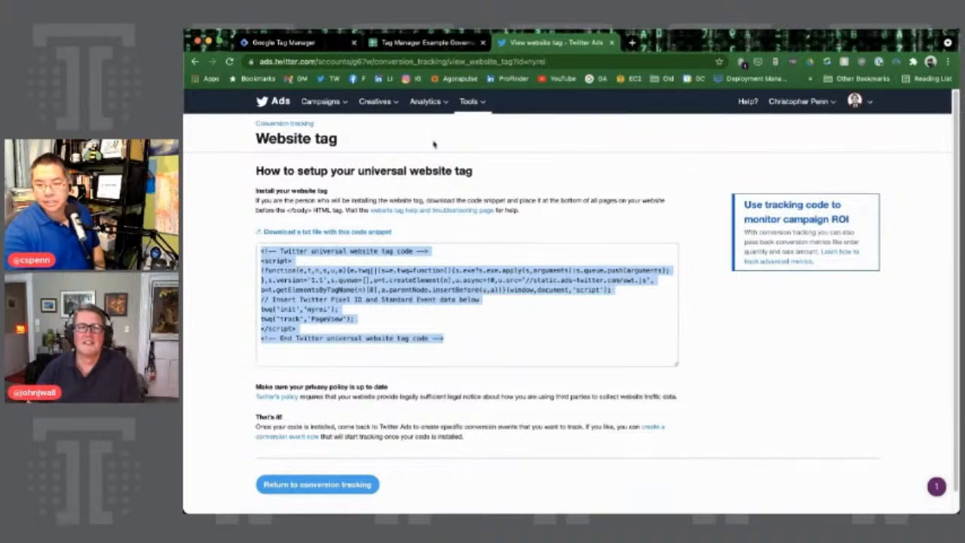
Switch back to Google Tag Manager and replace the Twitter Tag's HTML with the copied Twitter universal website tag code
{"action": "left_click", "coordinate": [285, 43]}
{"action": "left_click", "coordinate": [377, 246]}
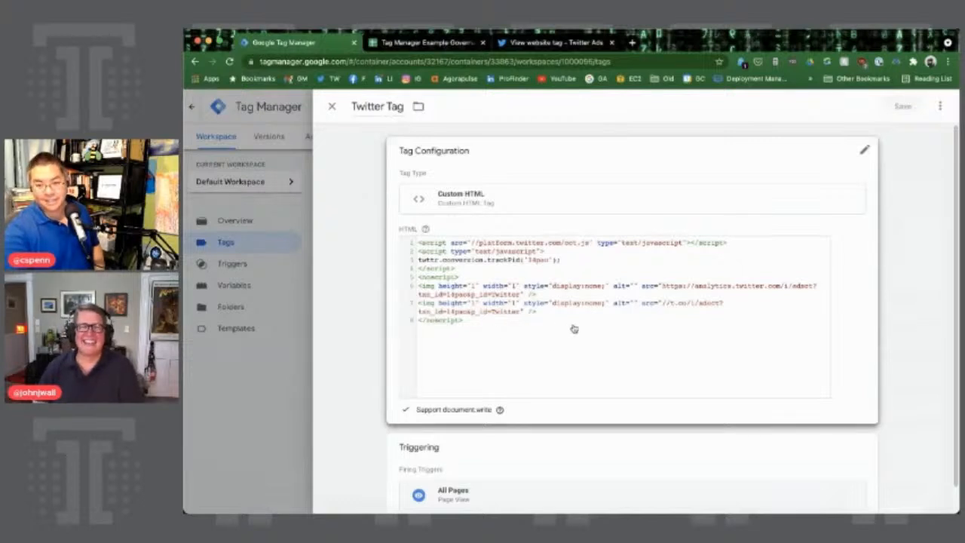
{"action": "left_click", "coordinate": [558, 298]}
{"action": "key", "text": "ctrl+a"}
{"action": "type", "text": "<!-- Twitter universal website tag code --> <script> !function(e,t,n,s,u,a){e.twq||(s=e.twq=function(){s.exe?s.exe.apply(s,arguments):s.queue.push(arguments); },s.version='1.1',s.queue=[],u=t.createElement(n),u.async=!0,u.src='//static.ads-twitter.com/uwt.js', a=t.getElementsByTagName(n)[0],a.parentNode.insertBefore(u,a))}(window,document,'script'); // Insert Twitter Pixel ID and Standard Event data below twq('init','o4pso'); twq('track','PageView'); </script> <!-- End Twitter universal website tag code -->"}
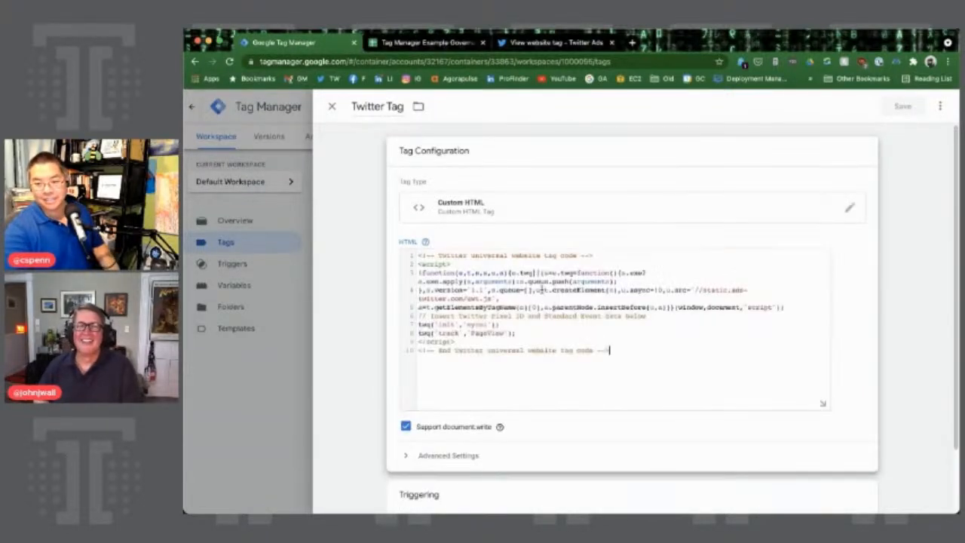
{"action": "scroll", "coordinate": [489, 345], "scroll_direction": "down", "scroll_amount": 2}
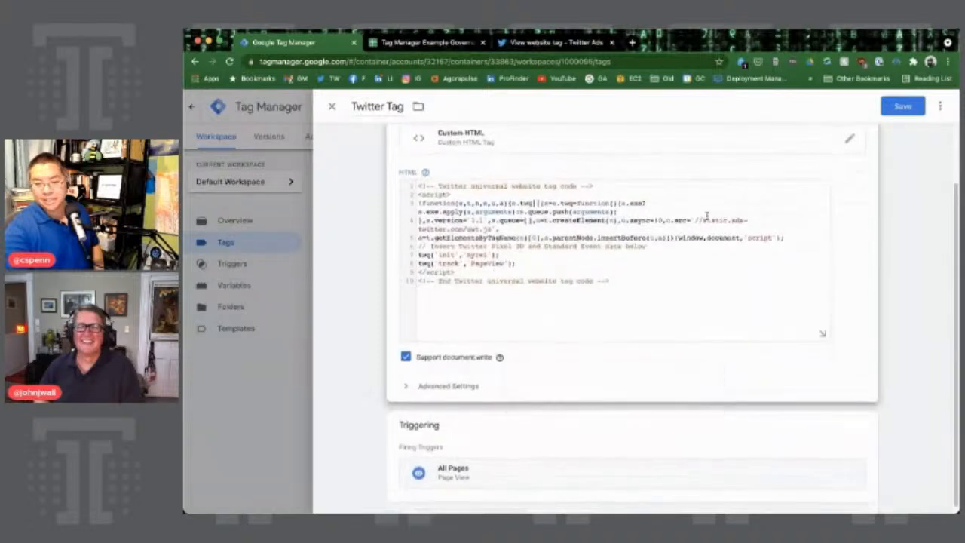
{"action": "scroll", "coordinate": [704, 218], "scroll_direction": "up", "scroll_amount": 2}
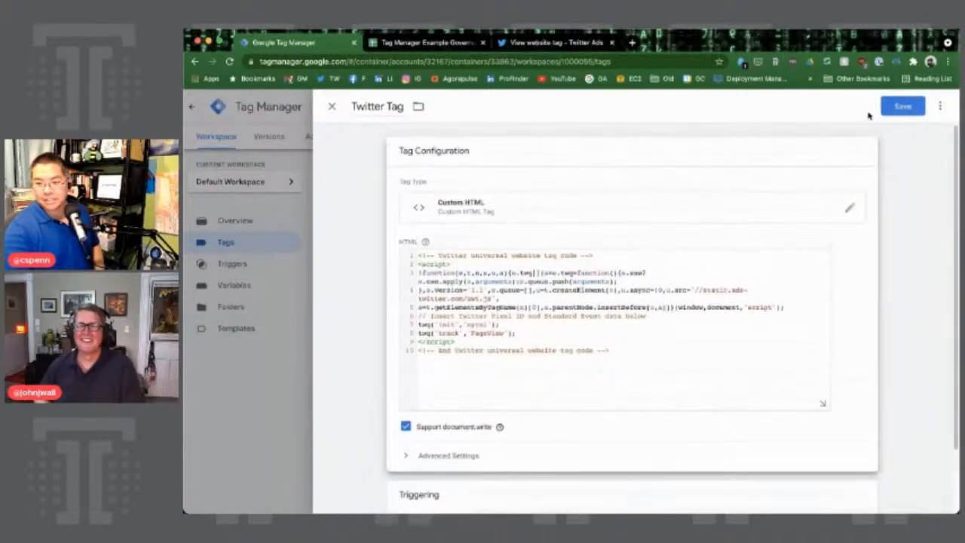
Rename the tag as CSP Twitter Tag and save it
{"action": "left_click", "coordinate": [353, 106]}
{"action": "type", "text": "CSP"}
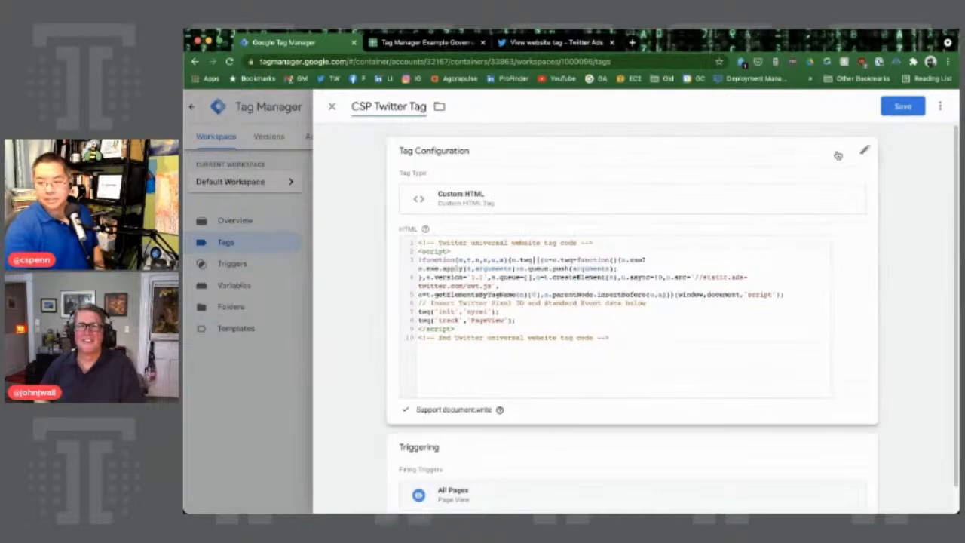
{"action": "left_click", "coordinate": [903, 106]}
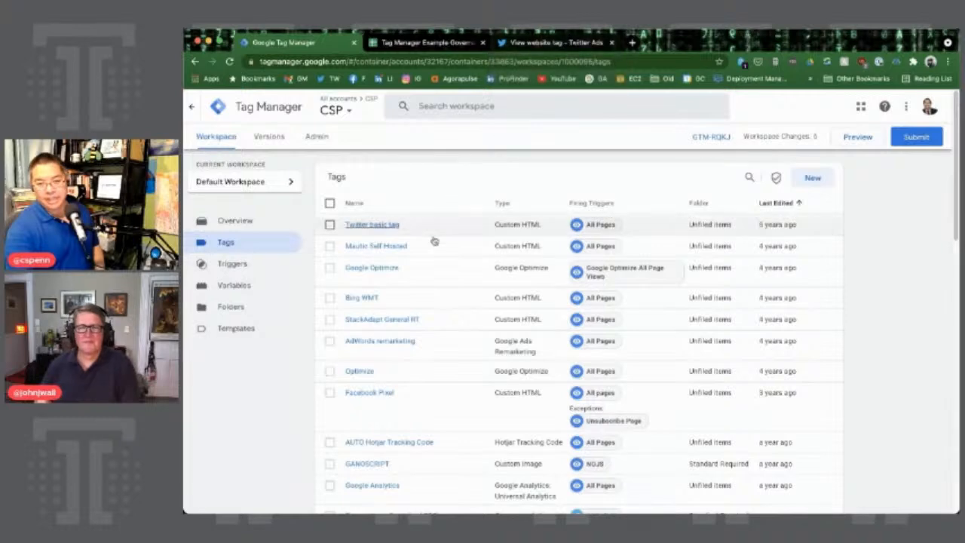
Inspect the configuration and firing triggers of the Mautic Self Hosted, Google Optimize, Bing WMT and StackAdapt General RT tags
{"action": "left_click", "coordinate": [392, 250]}
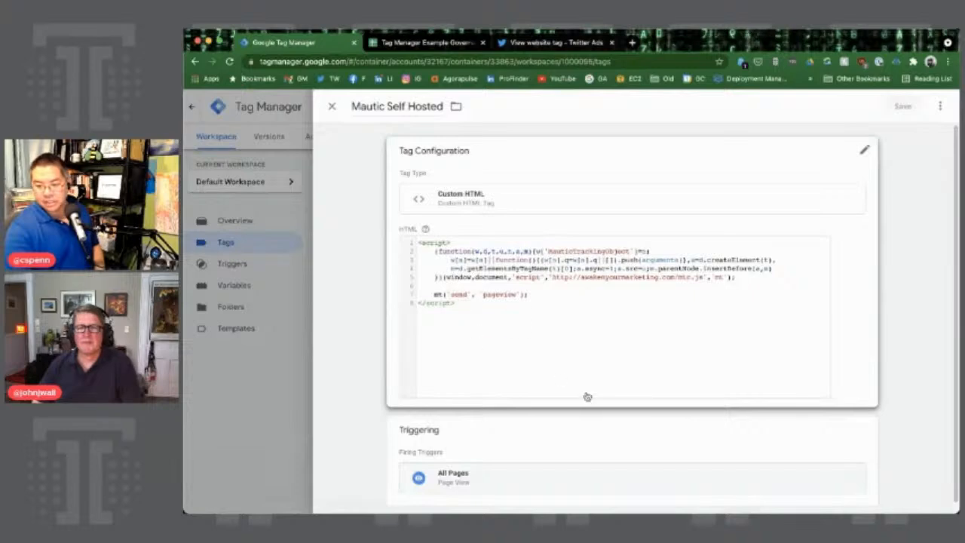
{"action": "left_click", "coordinate": [332, 108]}
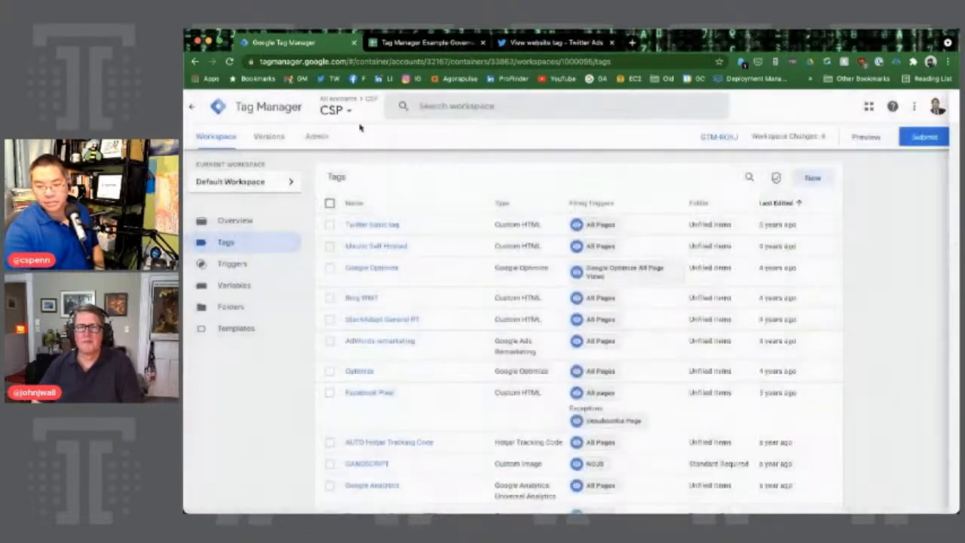
{"action": "left_click", "coordinate": [368, 271]}
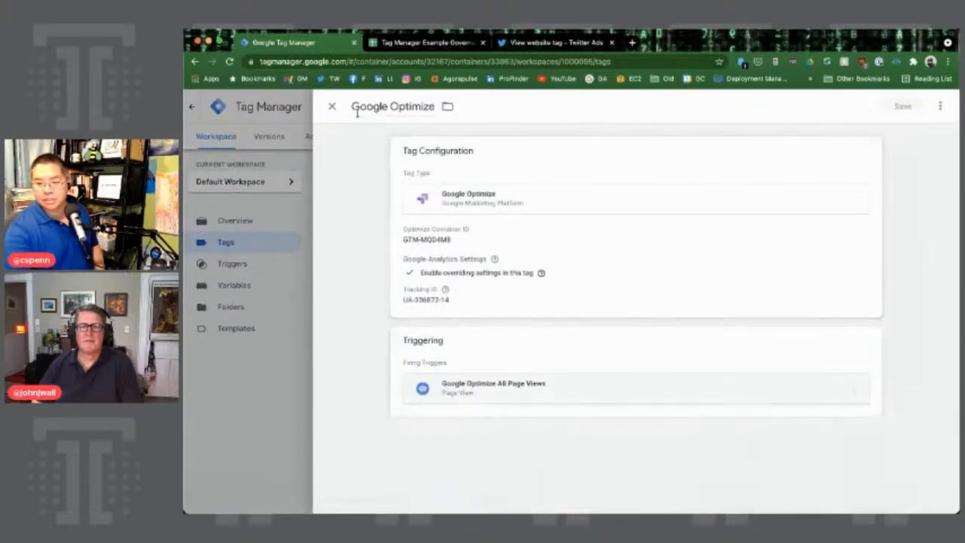
{"action": "left_click", "coordinate": [332, 106]}
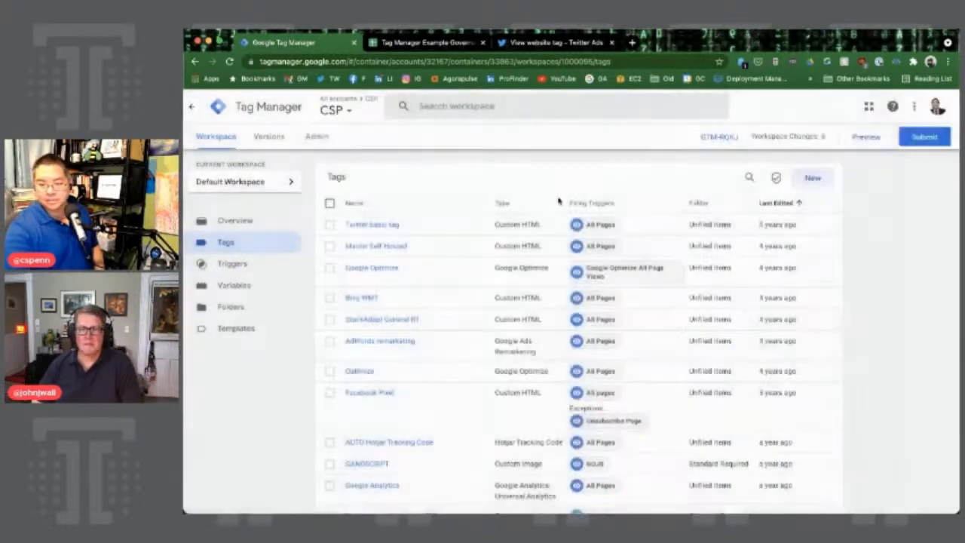
{"action": "left_click", "coordinate": [367, 298]}
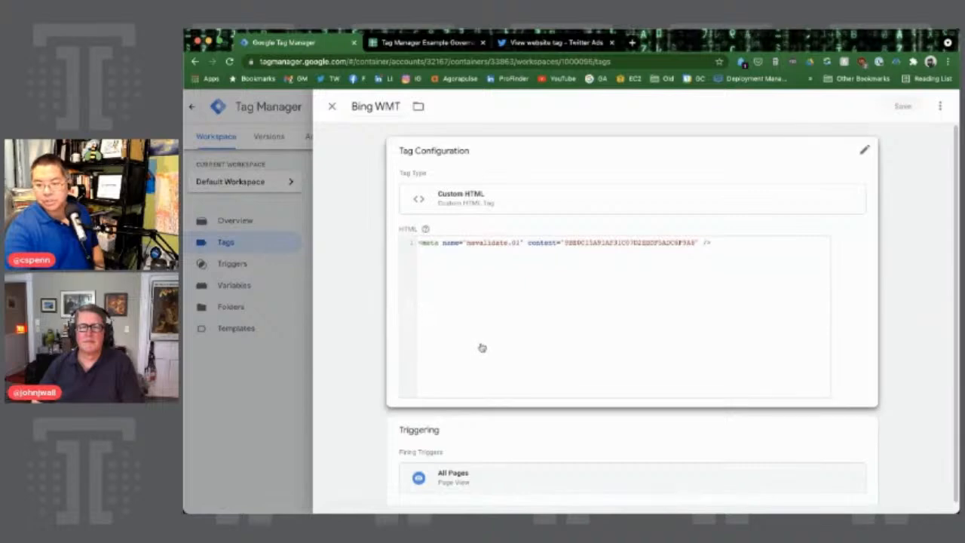
{"action": "left_click", "coordinate": [332, 106]}
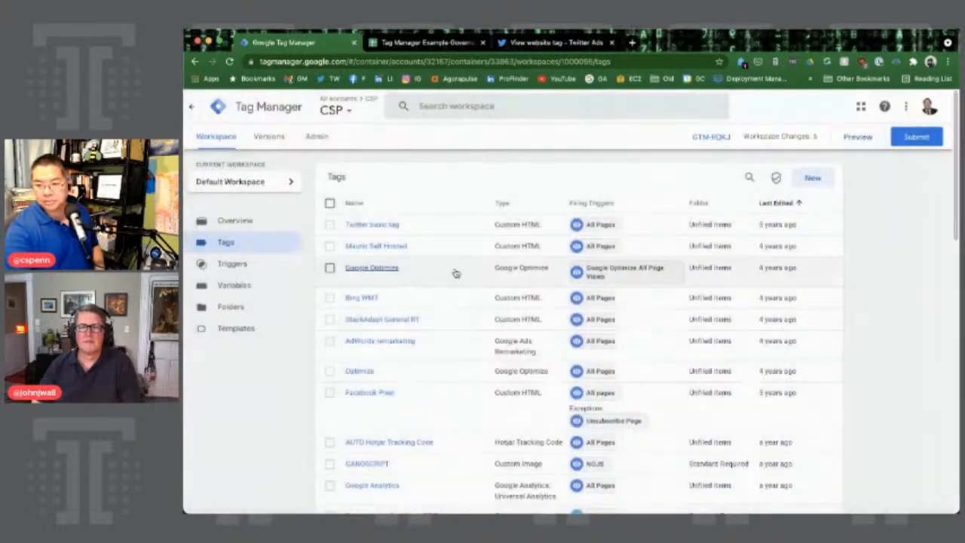
{"action": "left_click", "coordinate": [407, 323]}
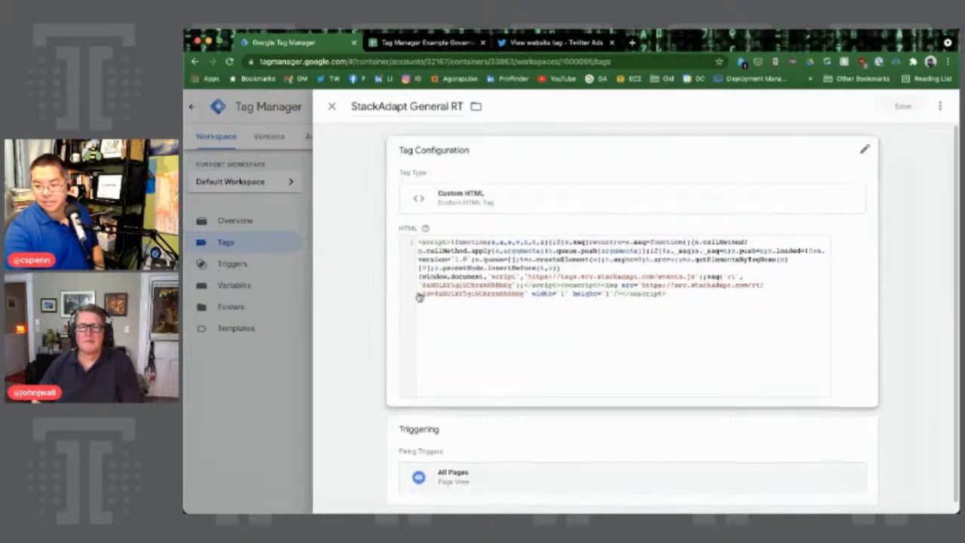
{"action": "left_click", "coordinate": [331, 108]}
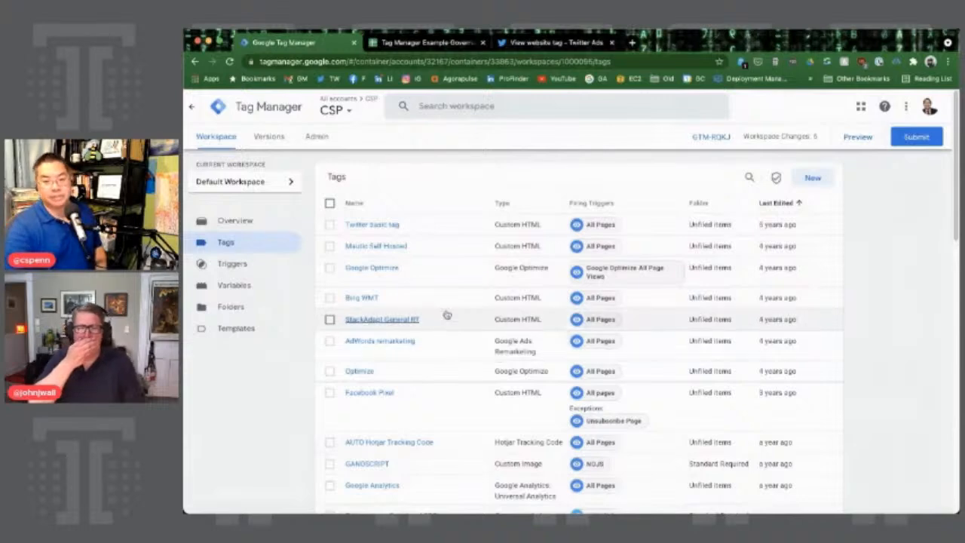
Select the entire tags list from its heading through the CSP Twitter Tag row
{"action": "left_click_drag", "start_coordinate": [327, 177], "coordinate": [824, 464]}
{"action": "scroll", "coordinate": [517, 317], "scroll_direction": "down", "scroll_amount": 3}
{"action": "scroll", "coordinate": [638, 340], "scroll_direction": "down", "scroll_amount": 10}
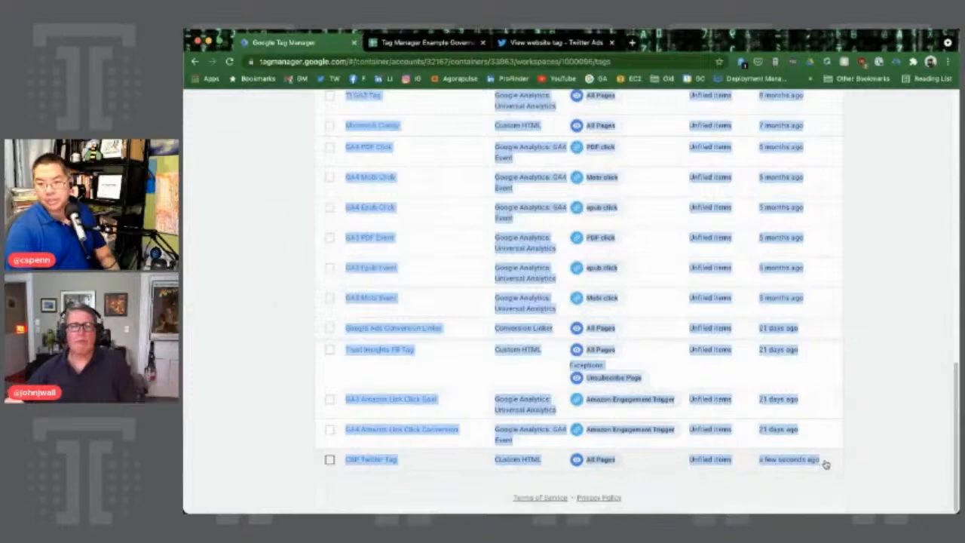
Switch to the governance worksheet and rename Sheet3 as Triggers and Sheet1 as Tags
{"action": "left_click", "coordinate": [426, 42]}
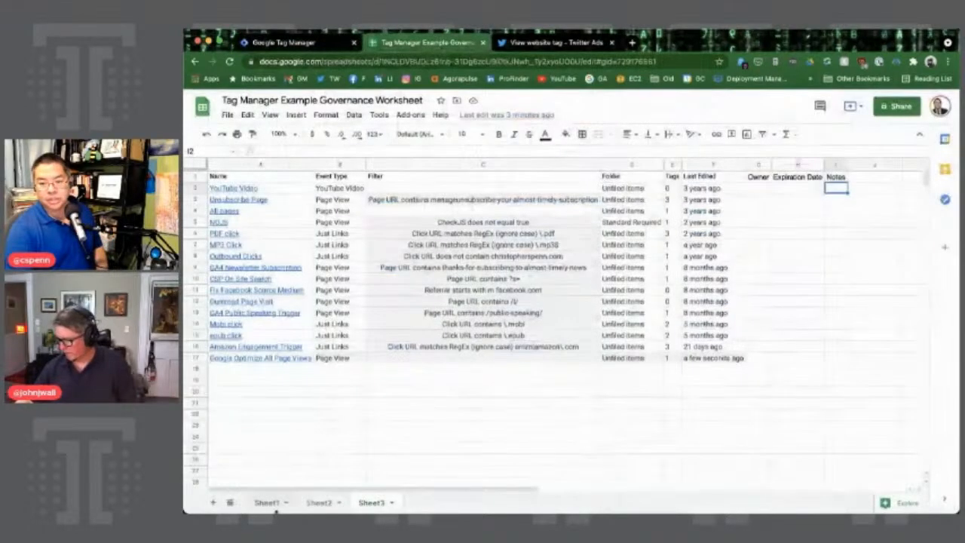
{"action": "double_click", "coordinate": [374, 503]}
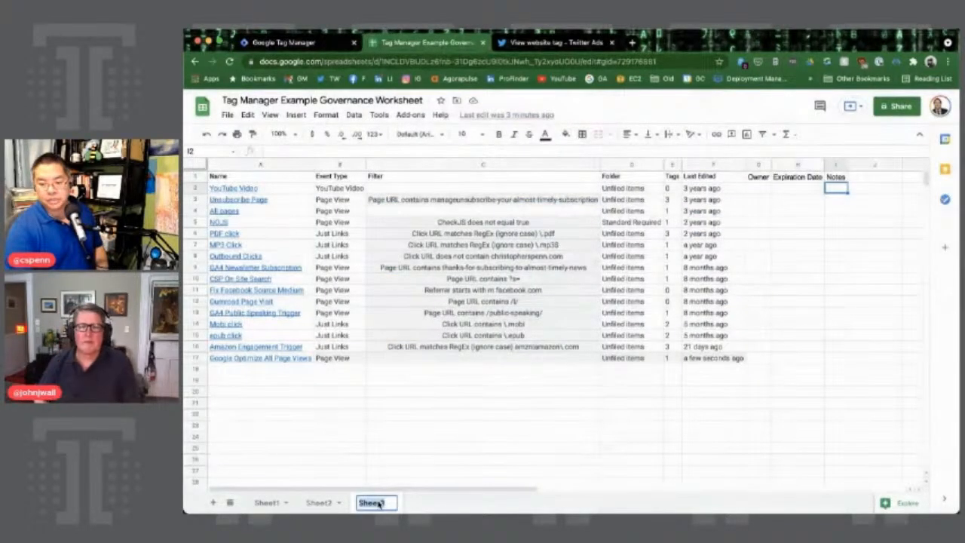
{"action": "type", "text": "Triggers"}
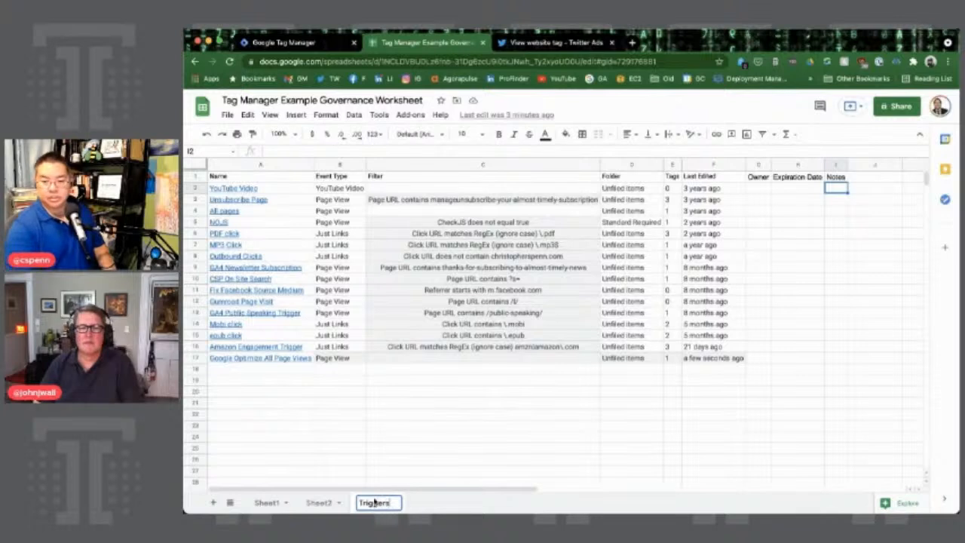
{"action": "left_click", "coordinate": [265, 504]}
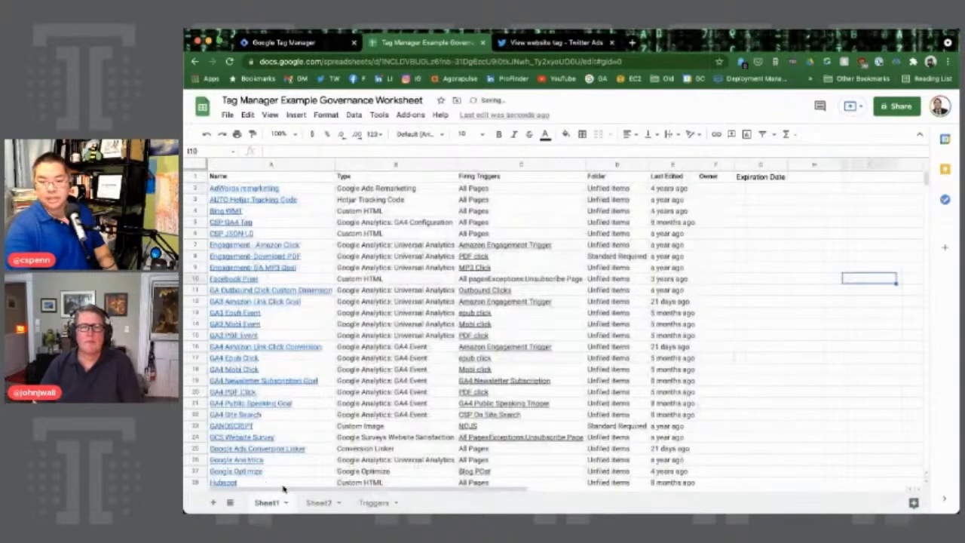
{"action": "double_click", "coordinate": [267, 503]}
{"action": "type", "text": "Tags"}
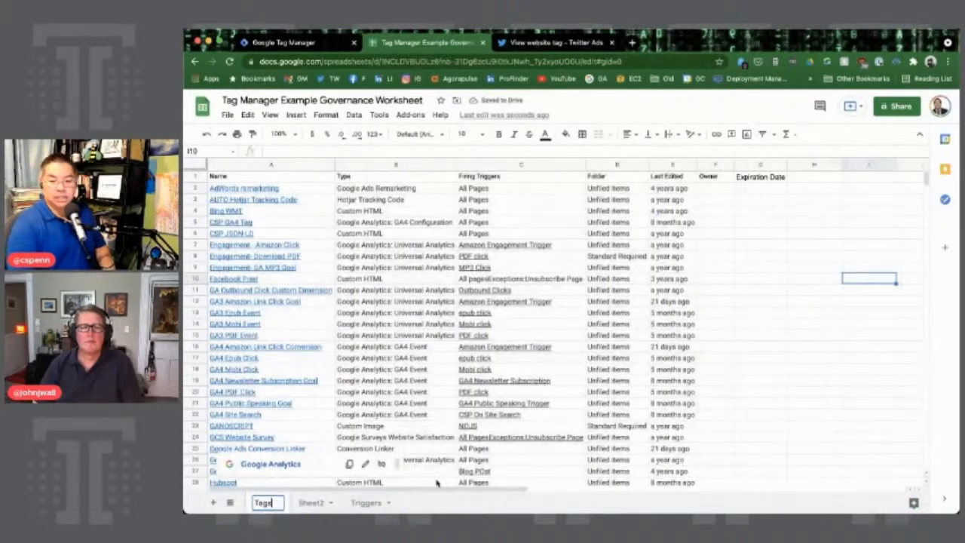
{"action": "key", "text": "Return"}
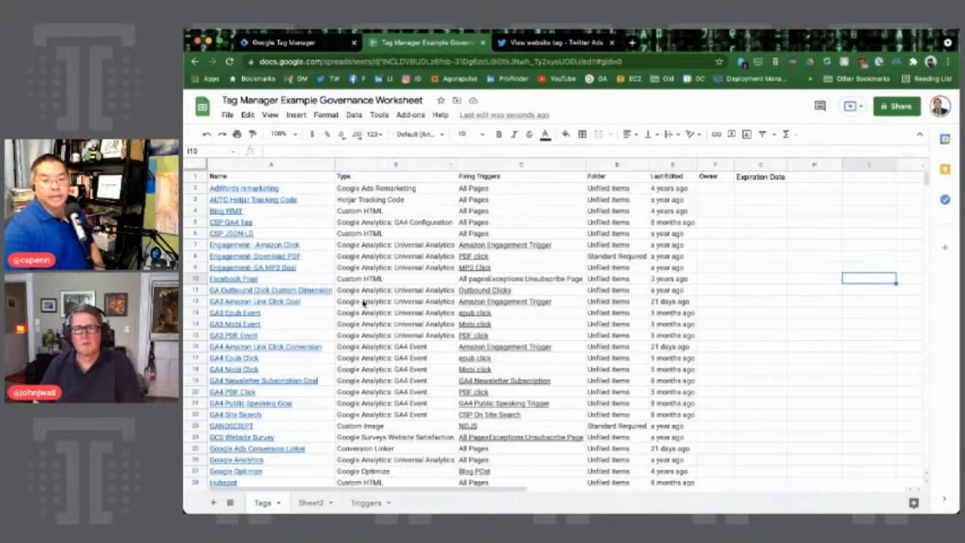
In the Twitter Tag row, enter CSP as the owner and the note "Updated 6/15/21" in column H
{"action": "scroll", "coordinate": [362, 344], "scroll_direction": "down", "scroll_amount": 3}
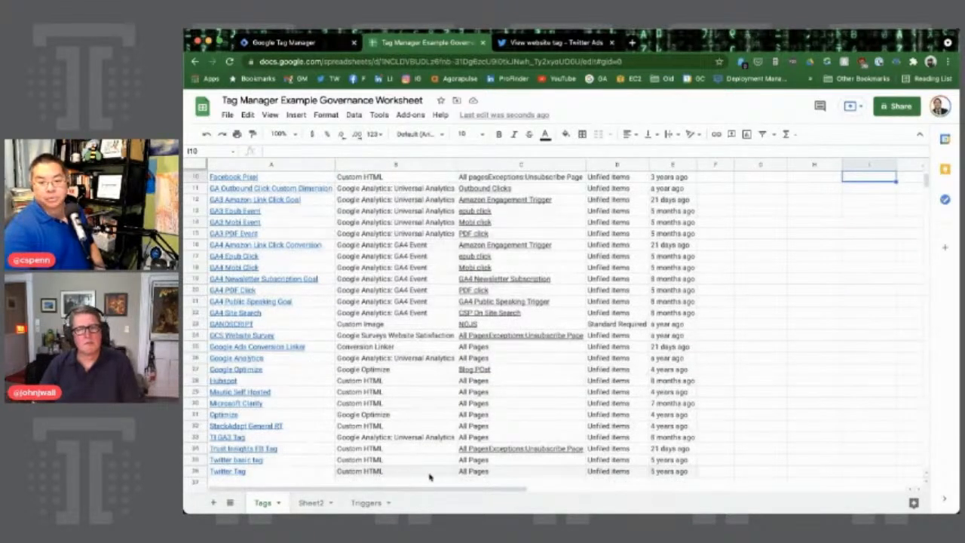
{"action": "left_click", "coordinate": [711, 471]}
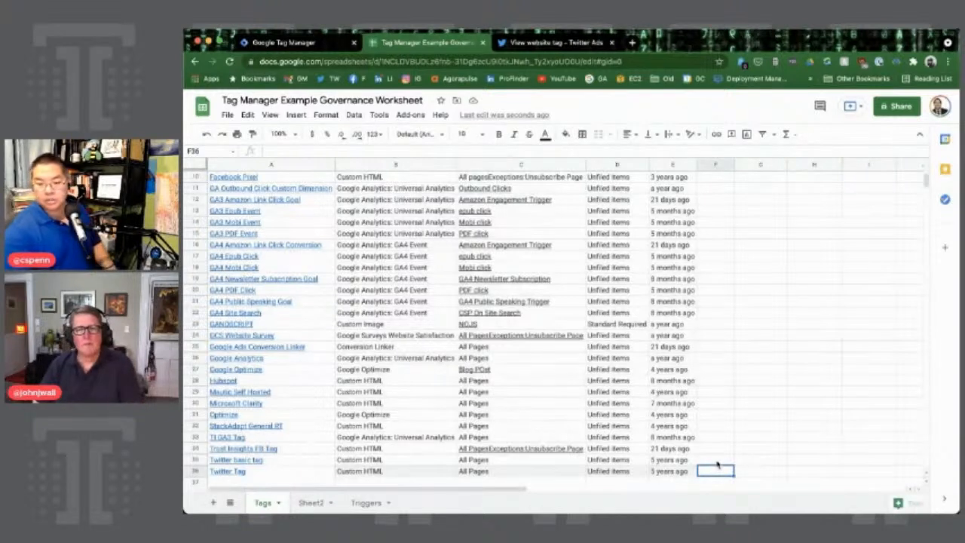
{"action": "type", "text": "CSP"}
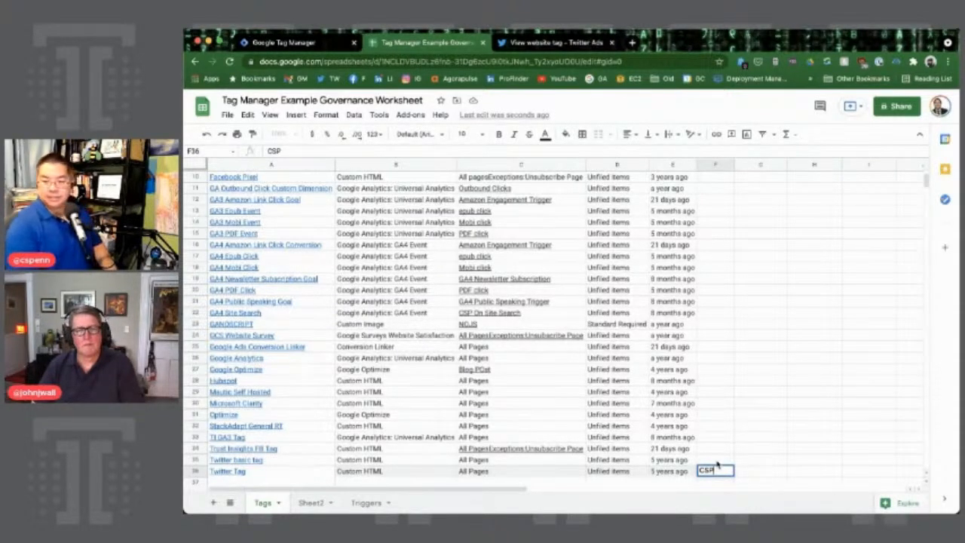
{"action": "key", "text": "Tab"}
{"action": "key", "text": "Tab"}
{"action": "type", "text": "Up"}
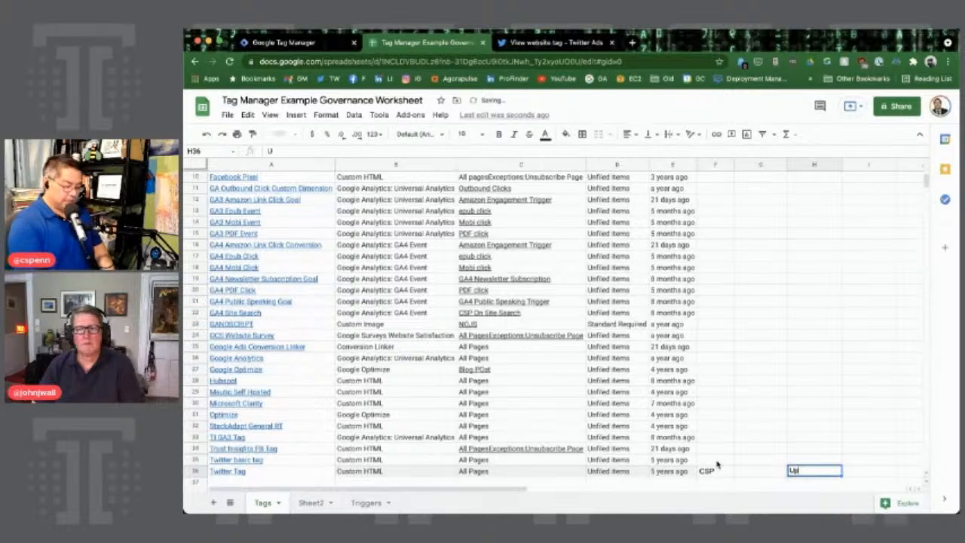
{"action": "type", "text": "dated 6/15/21"}
{"action": "key", "text": "Return"}
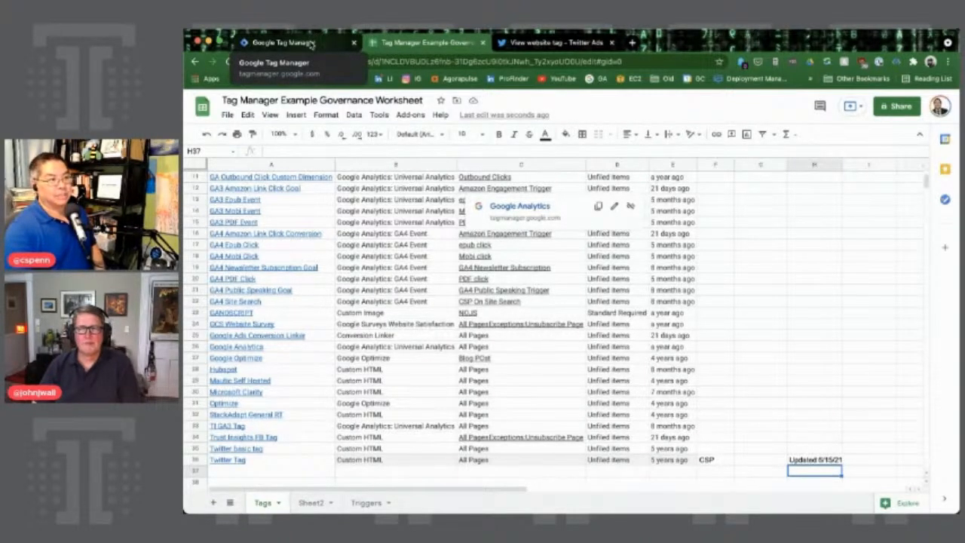
Return to Google Tag Manager and review the Consent Overview for tags with and without configured consent
{"action": "left_click", "coordinate": [309, 43]}
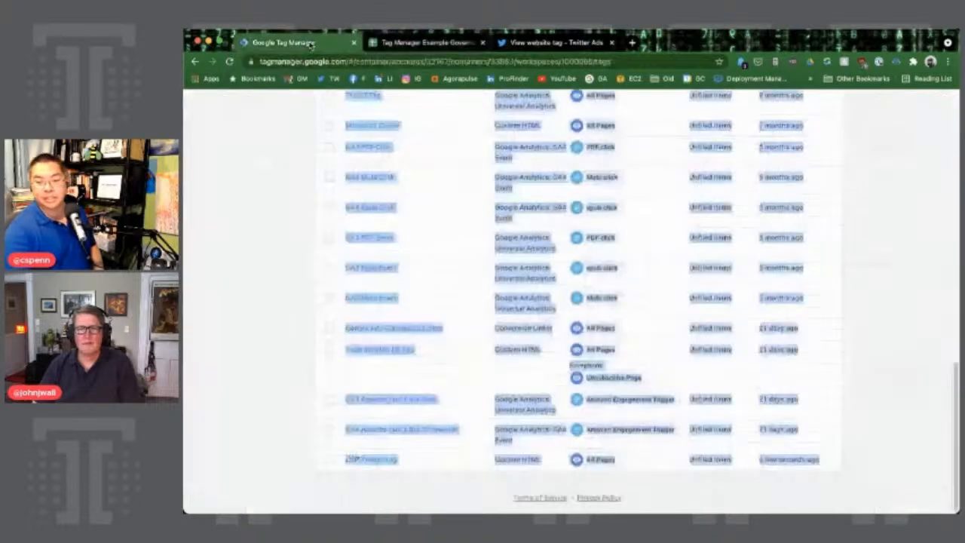
{"action": "scroll", "coordinate": [279, 286], "scroll_direction": "up", "scroll_amount": 15}
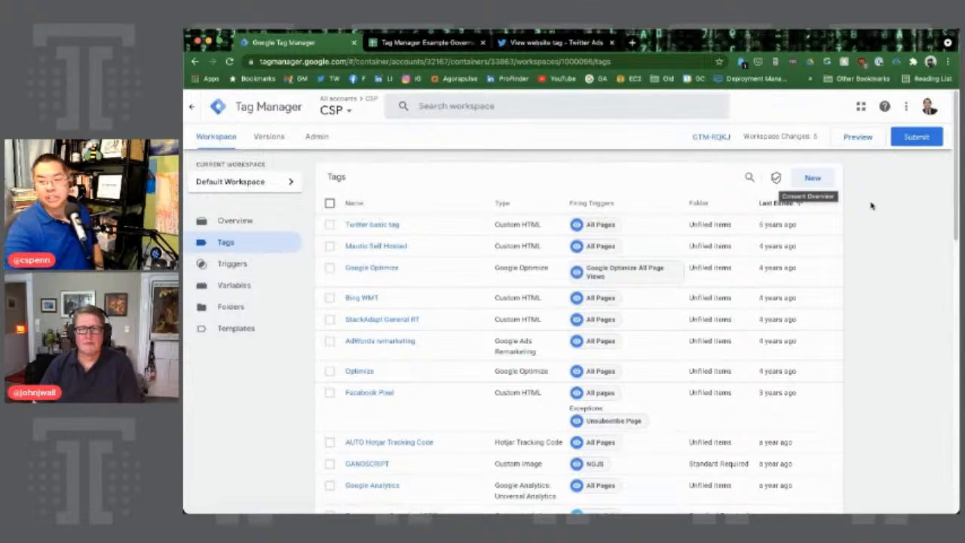
{"action": "left_click", "coordinate": [776, 177]}
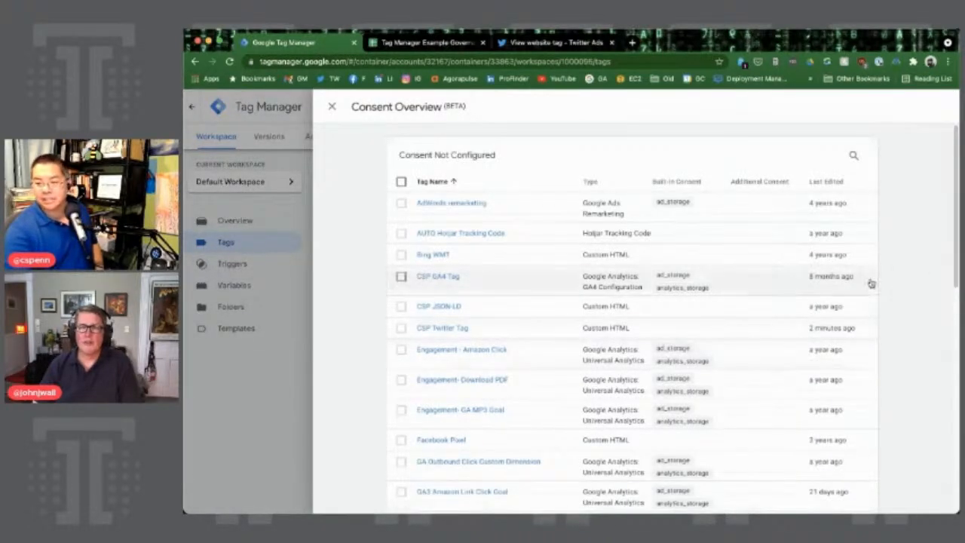
{"action": "scroll", "coordinate": [872, 283], "scroll_direction": "down", "scroll_amount": 10}
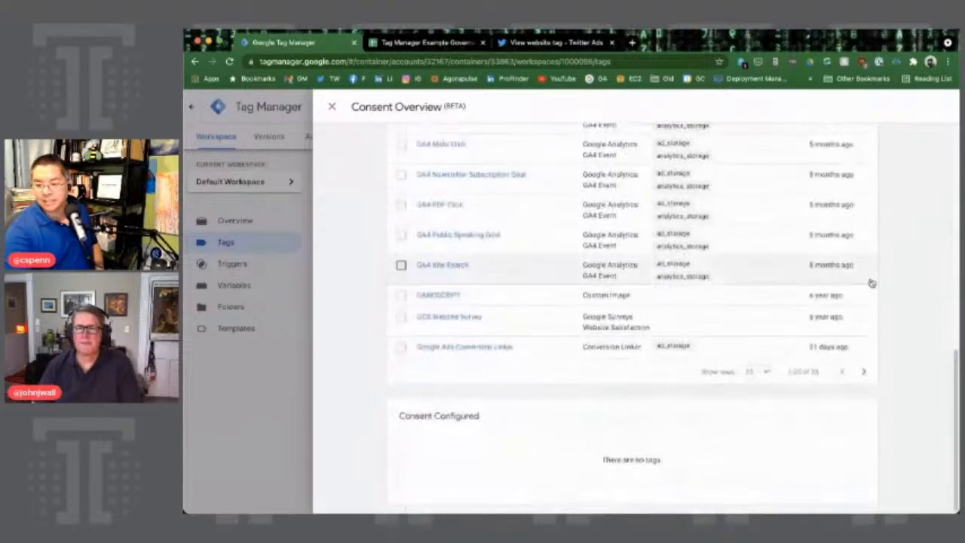
{"action": "scroll", "coordinate": [767, 286], "scroll_direction": "up", "scroll_amount": 10}
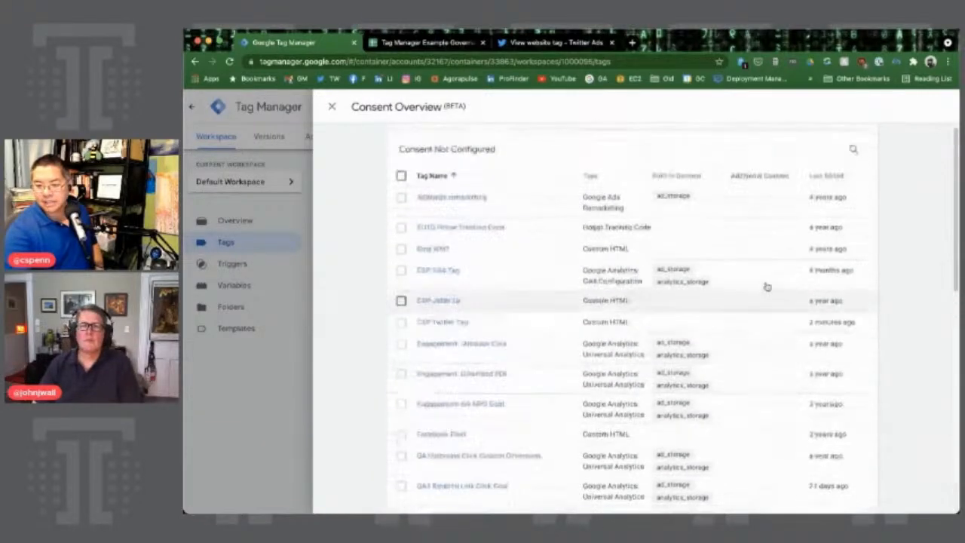
Set the AUTO Hotjar Tracking Code tag's additional consent checks to "No additional consent required" and save it
{"action": "left_click", "coordinate": [458, 235]}
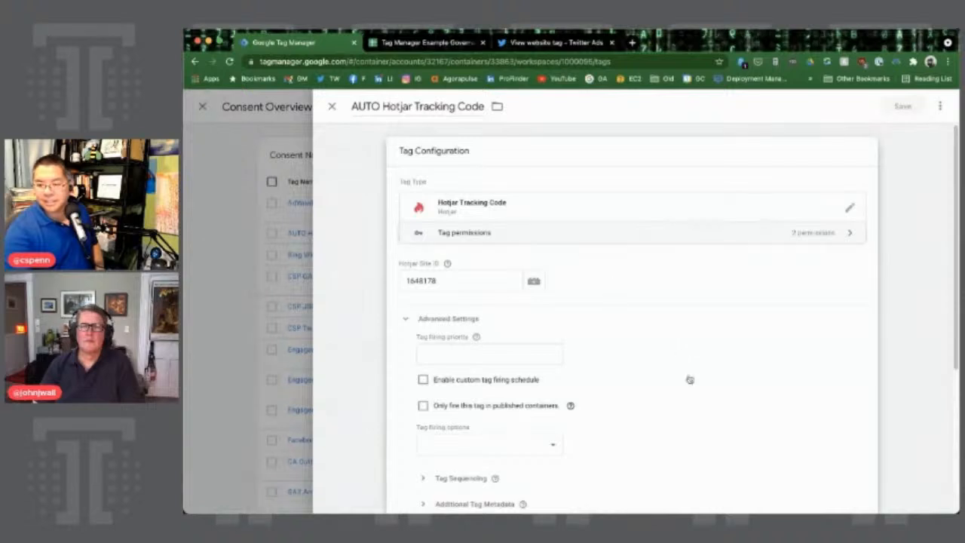
{"action": "scroll", "coordinate": [690, 380], "scroll_direction": "down", "scroll_amount": 2}
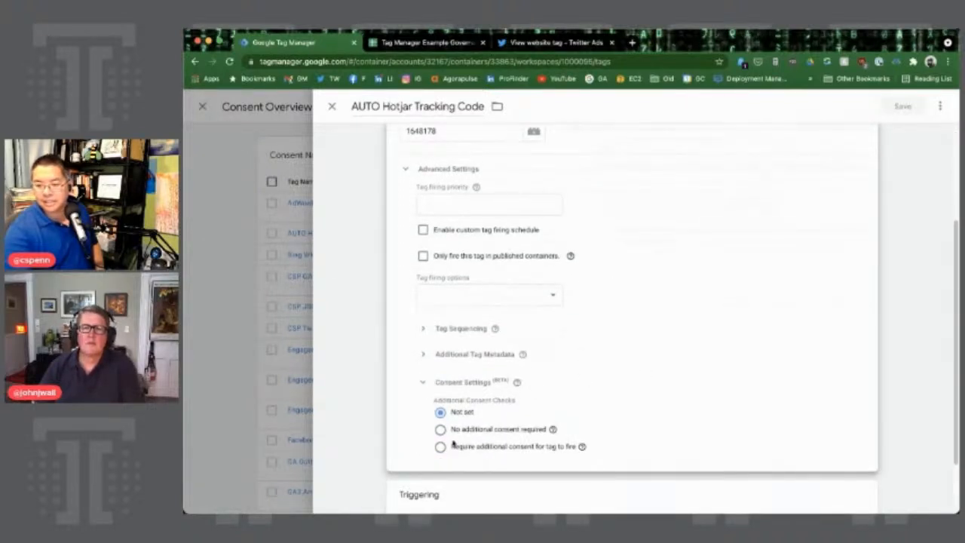
{"action": "left_click", "coordinate": [440, 430]}
{"action": "left_click", "coordinate": [893, 110]}
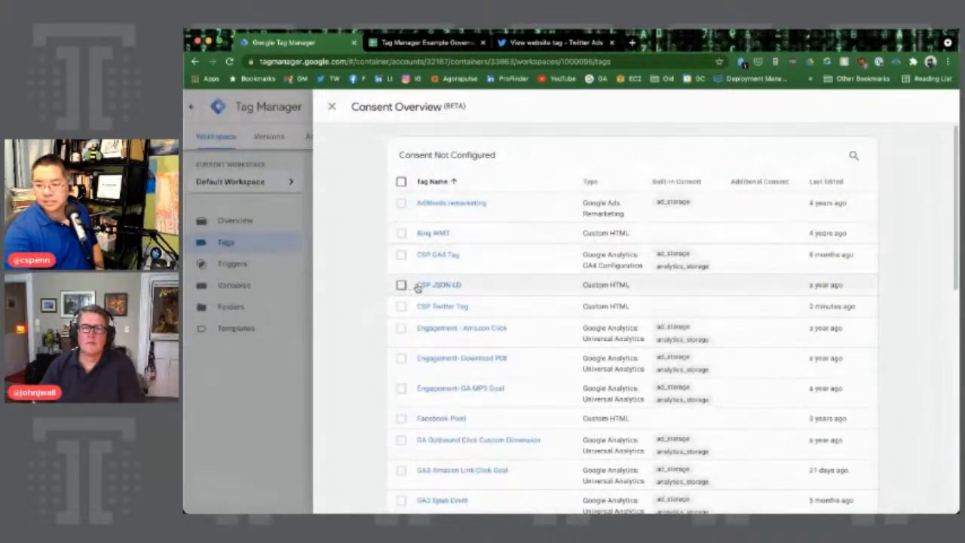
{"action": "scroll", "coordinate": [422, 287], "scroll_direction": "down", "scroll_amount": 2}
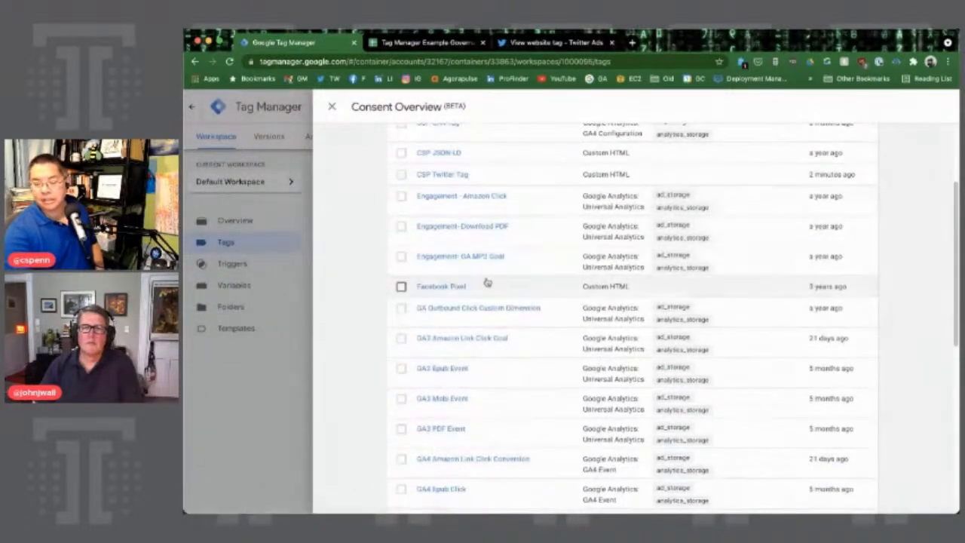
Open the Hubspot tag from the second page of tags without configured consent and go to its consent settings
{"action": "scroll", "coordinate": [496, 295], "scroll_direction": "down", "scroll_amount": 3}
{"action": "scroll", "coordinate": [497, 295], "scroll_direction": "down", "scroll_amount": 1}
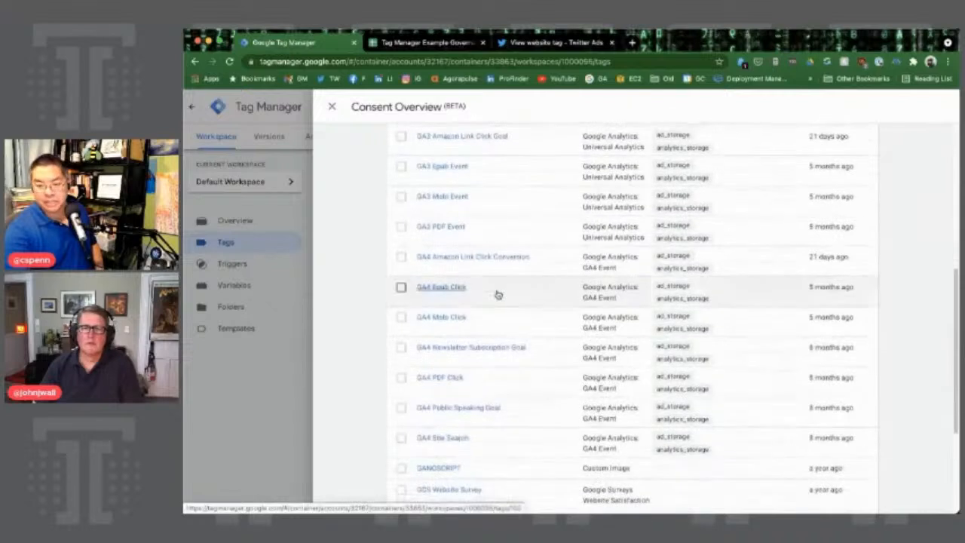
{"action": "scroll", "coordinate": [494, 298], "scroll_direction": "down", "scroll_amount": 1}
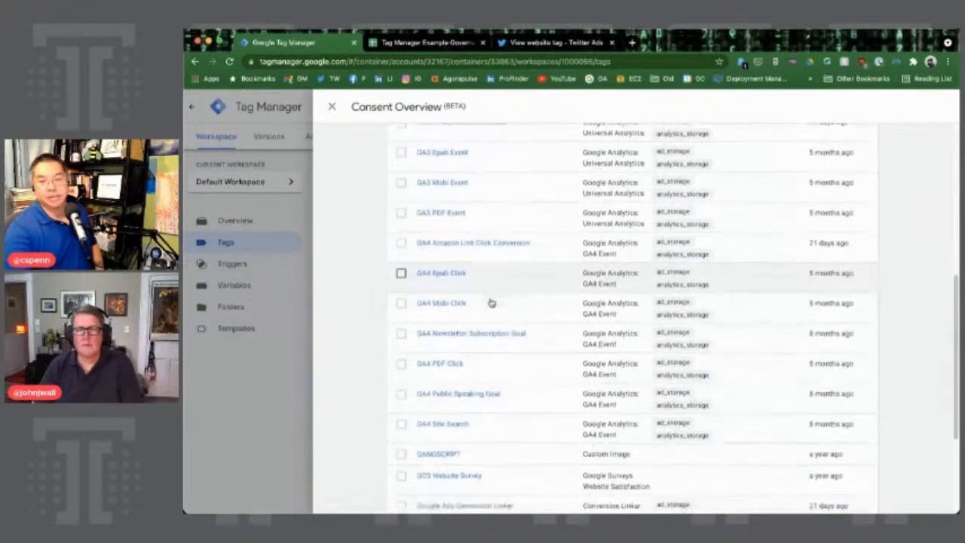
{"action": "scroll", "coordinate": [457, 378], "scroll_direction": "down", "scroll_amount": 3}
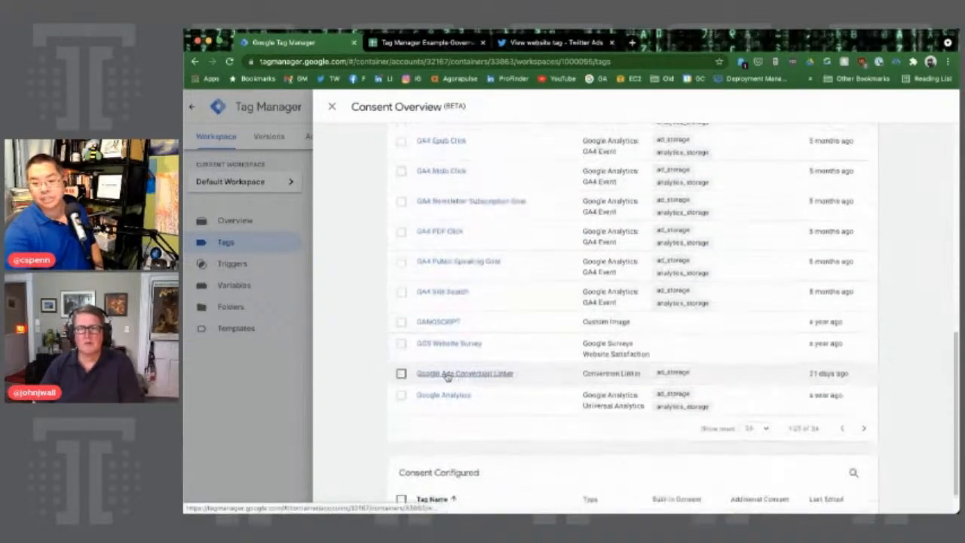
{"action": "left_click", "coordinate": [864, 427]}
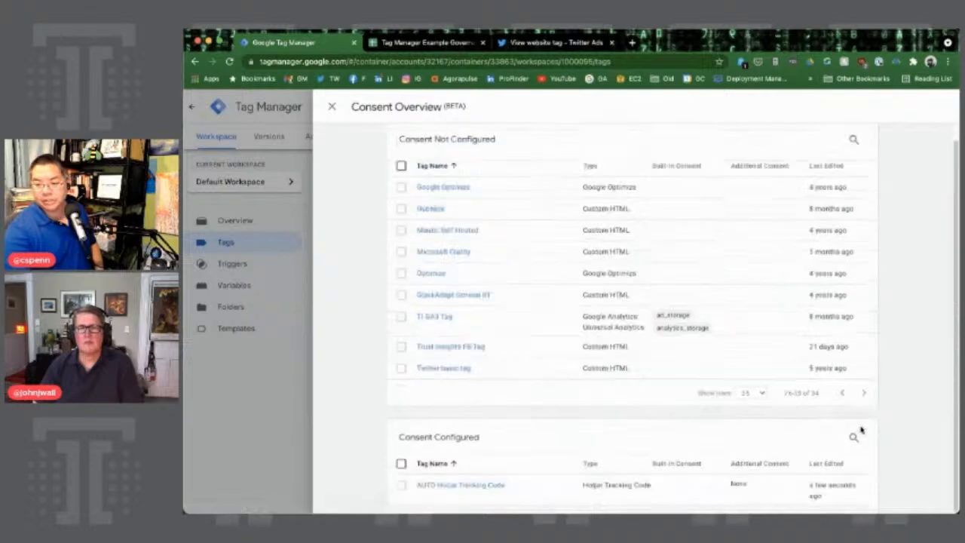
{"action": "left_click", "coordinate": [433, 209]}
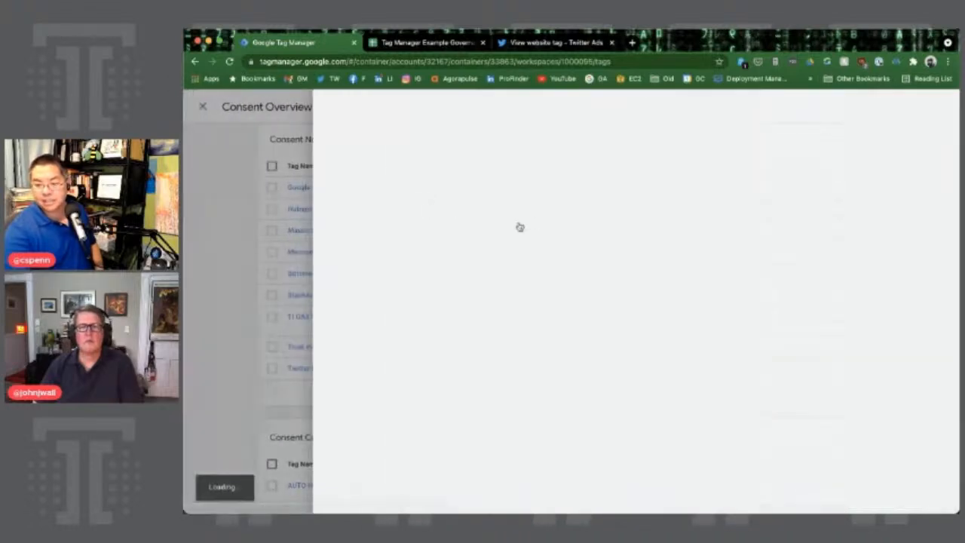
{"action": "scroll", "coordinate": [478, 316], "scroll_direction": "down", "scroll_amount": 5}
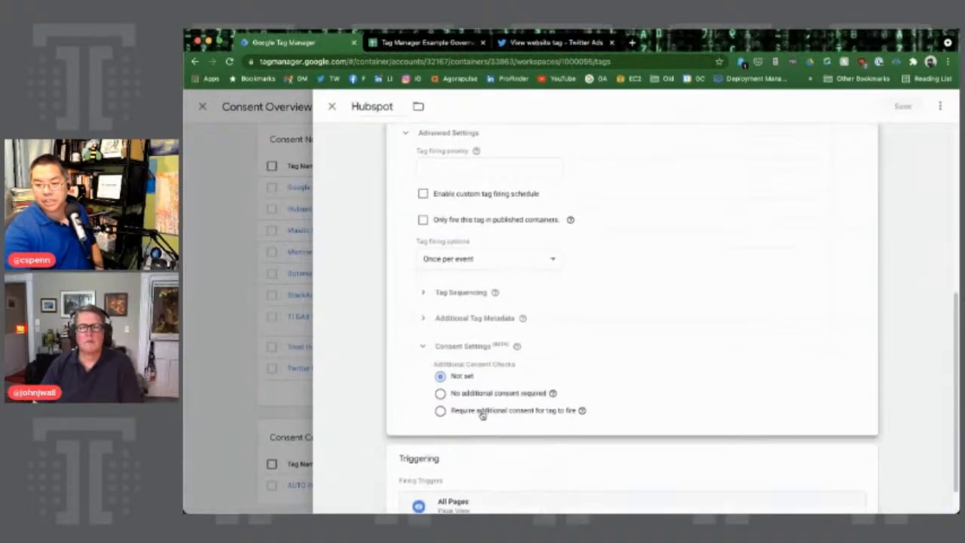
Try requiring the additional consent type analytics_storage for the Hubspot tag to fire
{"action": "left_click", "coordinate": [481, 415]}
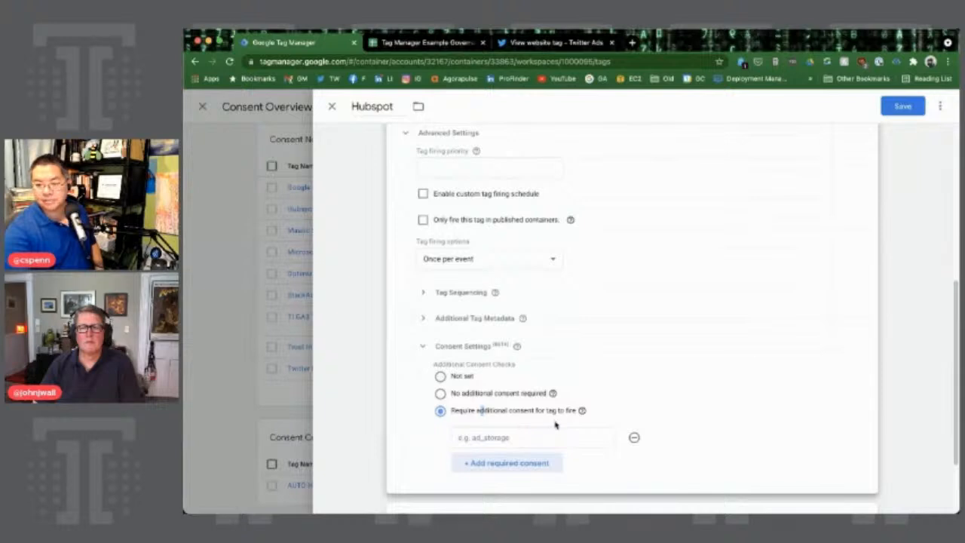
{"action": "left_click", "coordinate": [556, 439]}
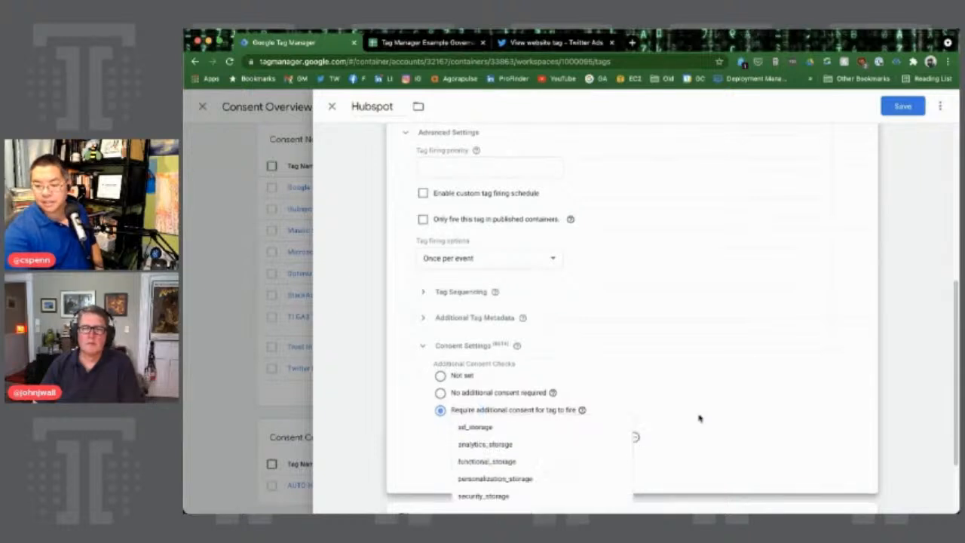
{"action": "scroll", "coordinate": [643, 399], "scroll_direction": "down", "scroll_amount": 2}
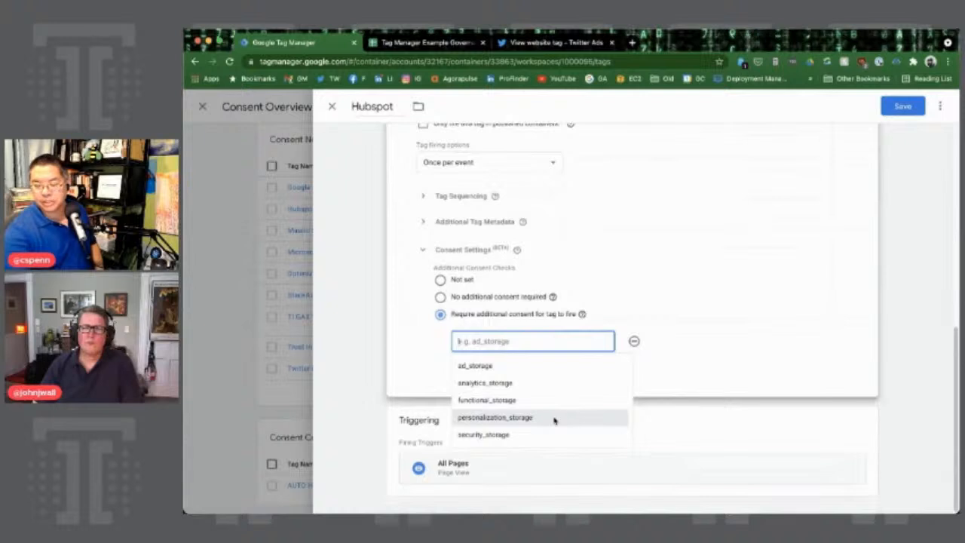
{"action": "left_click", "coordinate": [517, 385]}
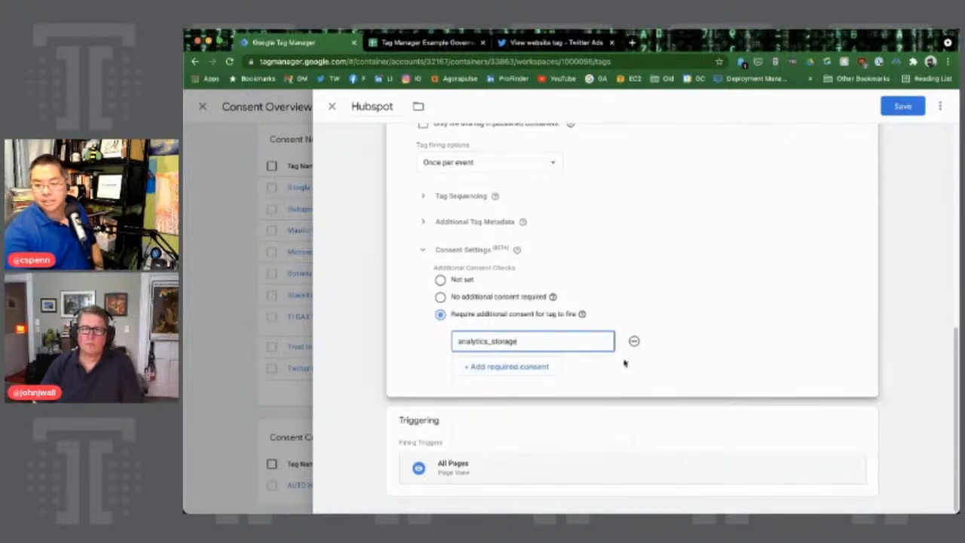
{"action": "mouse_move", "coordinate": [579, 320]}
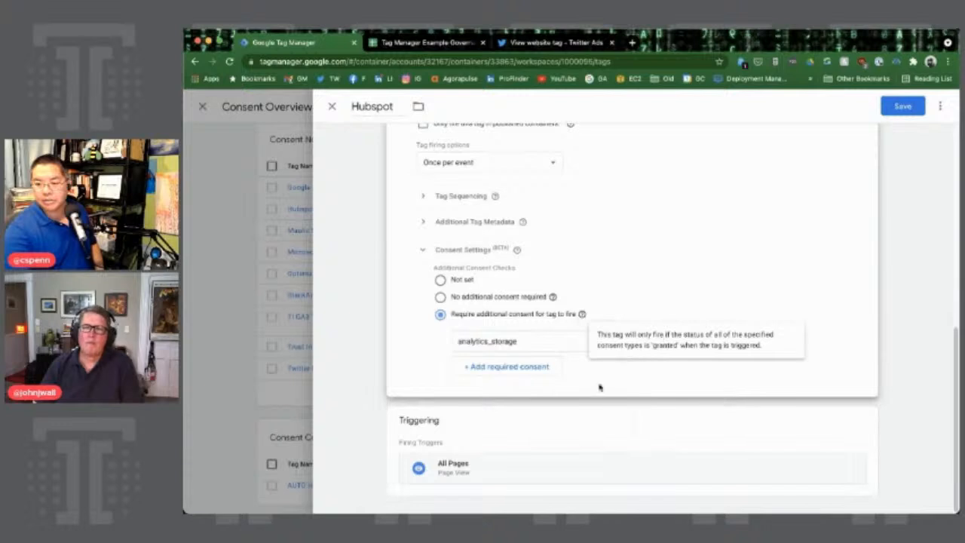
{"action": "scroll", "coordinate": [626, 347], "scroll_direction": "up", "scroll_amount": 1}
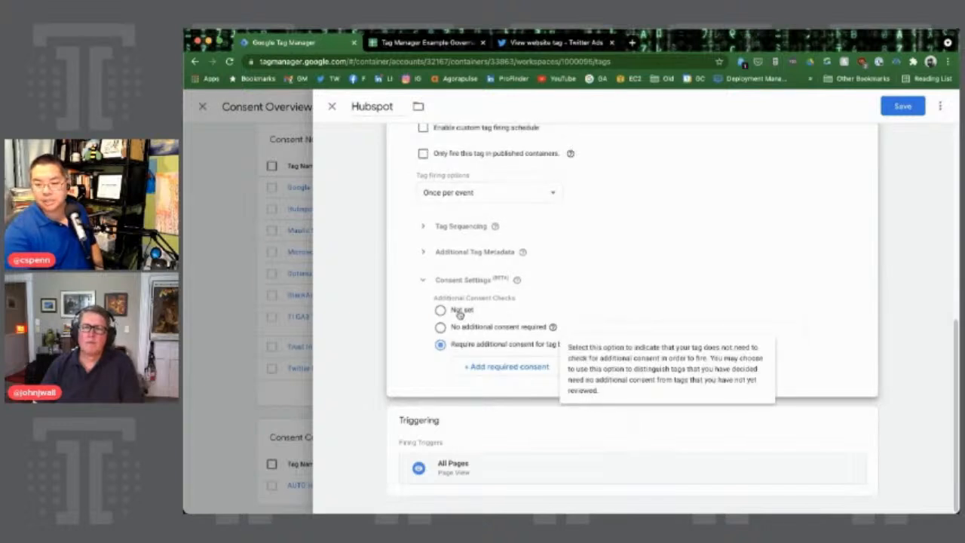
Set the Hubspot tag's additional consent checks to "No additional consent required", save it, and close the Consent Overview
{"action": "left_click", "coordinate": [467, 328]}
{"action": "scroll", "coordinate": [473, 326], "scroll_direction": "up", "scroll_amount": 1}
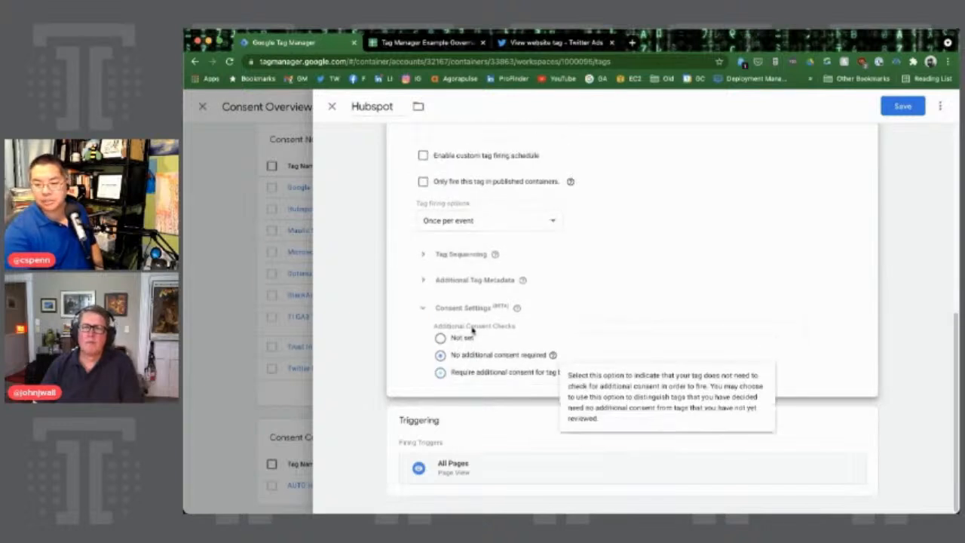
{"action": "left_click", "coordinate": [899, 106]}
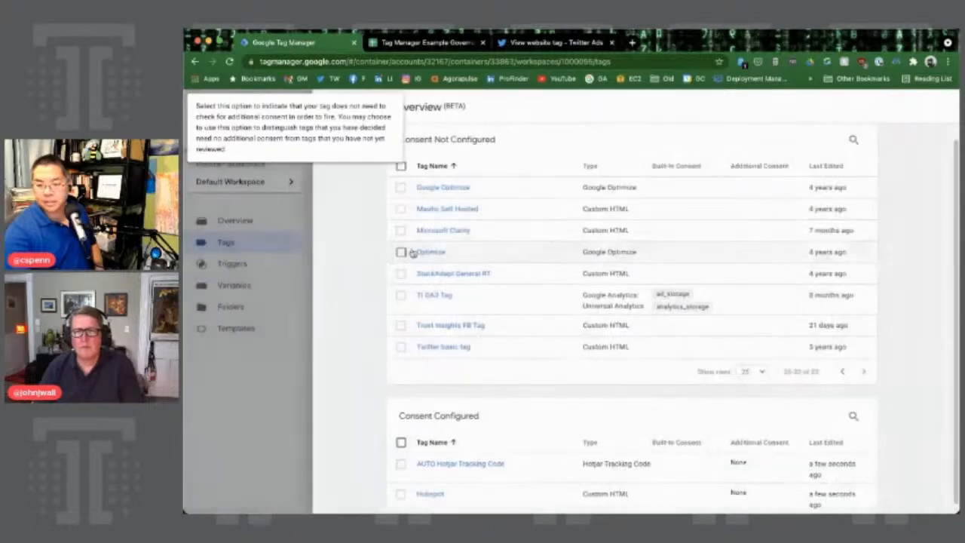
{"action": "left_click", "coordinate": [332, 106]}
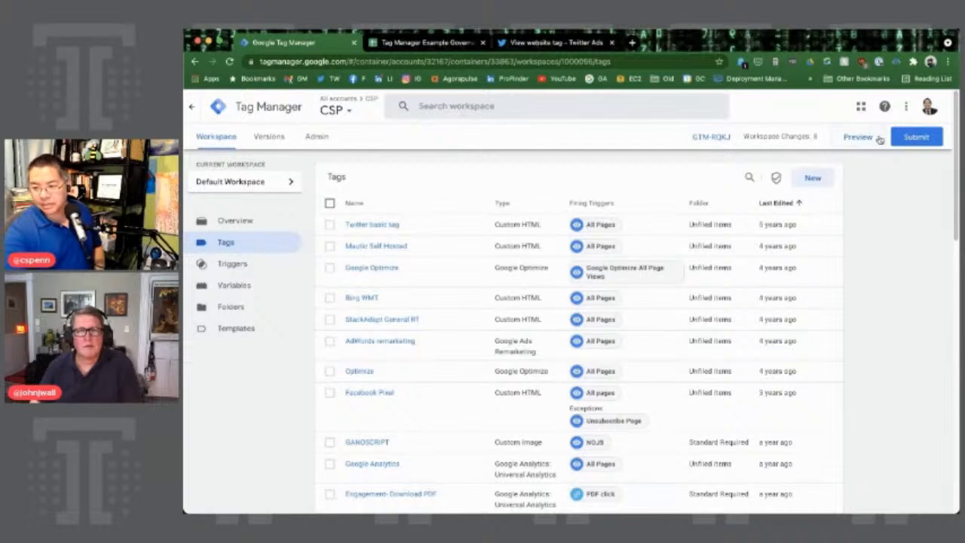
Preview the container by connecting Tag Assistant to the suggested site URL and continue to the debug summary
{"action": "left_click", "coordinate": [869, 138]}
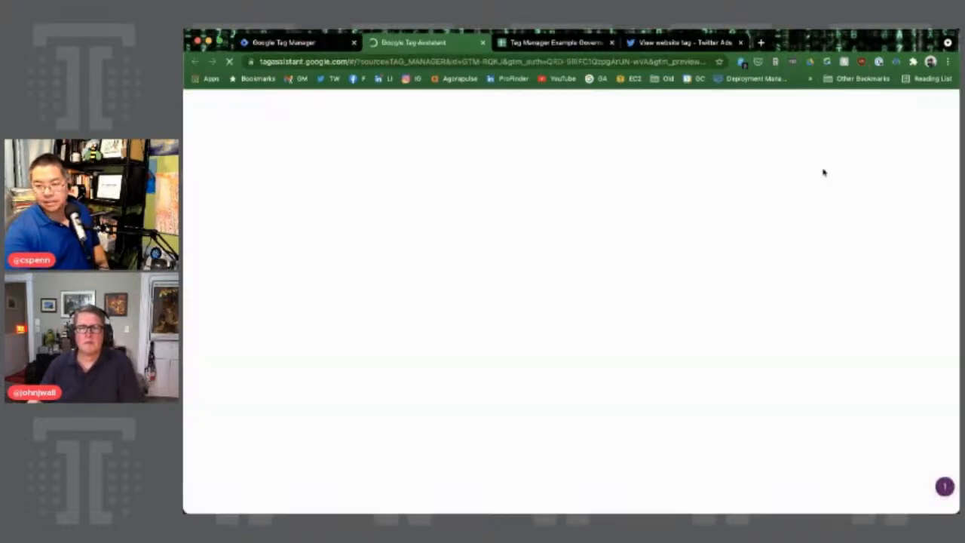
{"action": "left_click", "coordinate": [553, 345]}
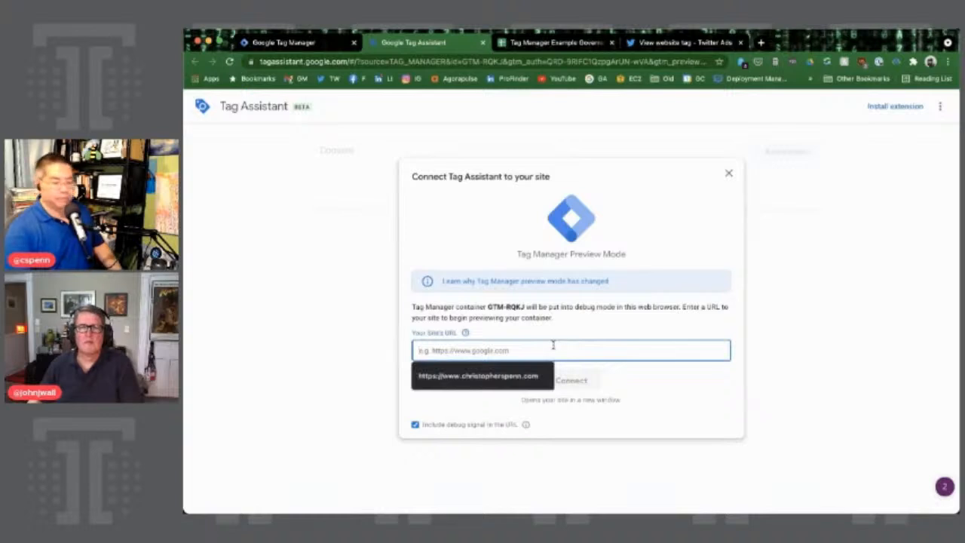
{"action": "left_click", "coordinate": [520, 375]}
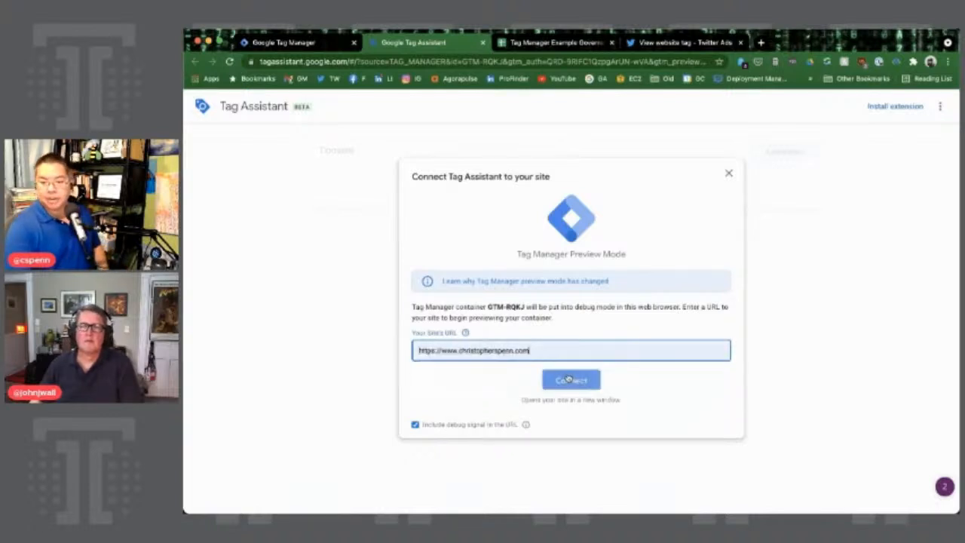
{"action": "left_click", "coordinate": [570, 380]}
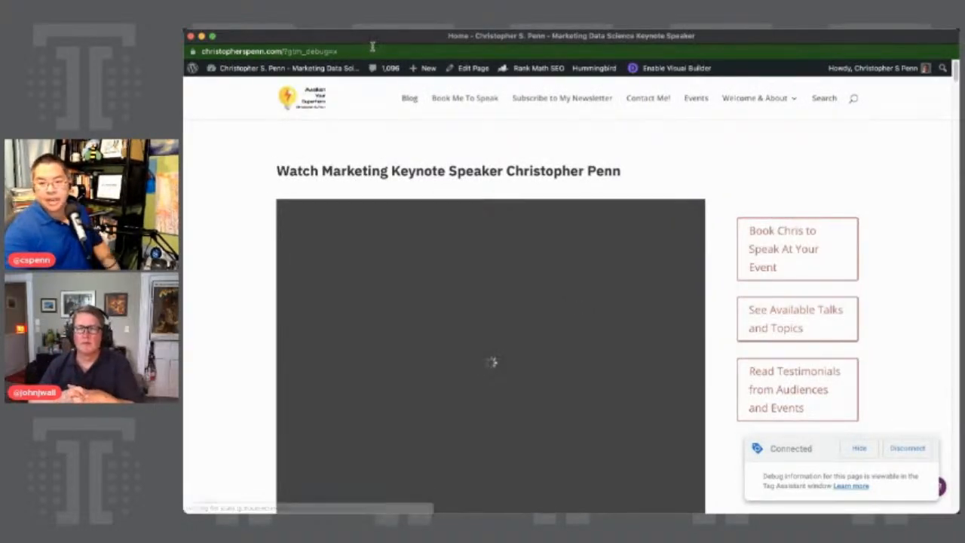
{"action": "key", "text": "super+grave"}
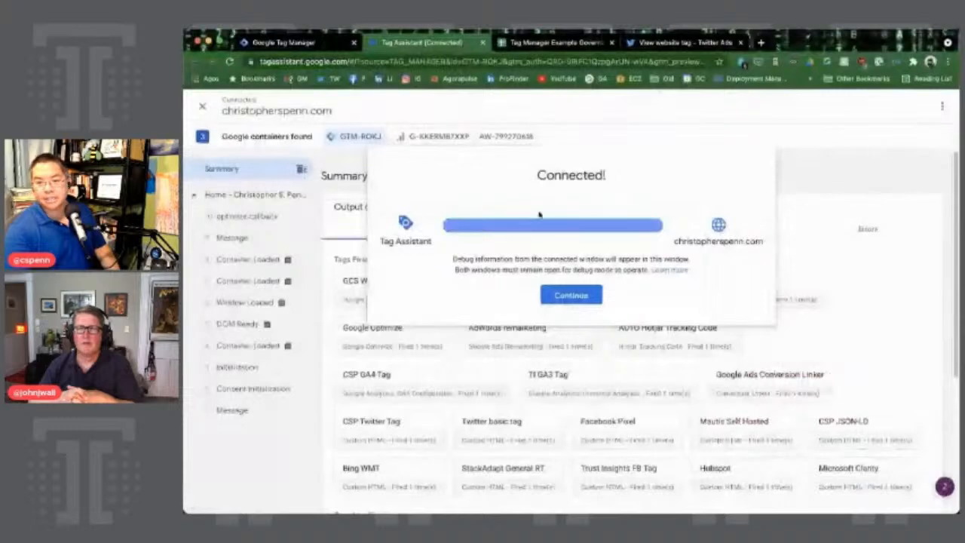
{"action": "left_click", "coordinate": [572, 295]}
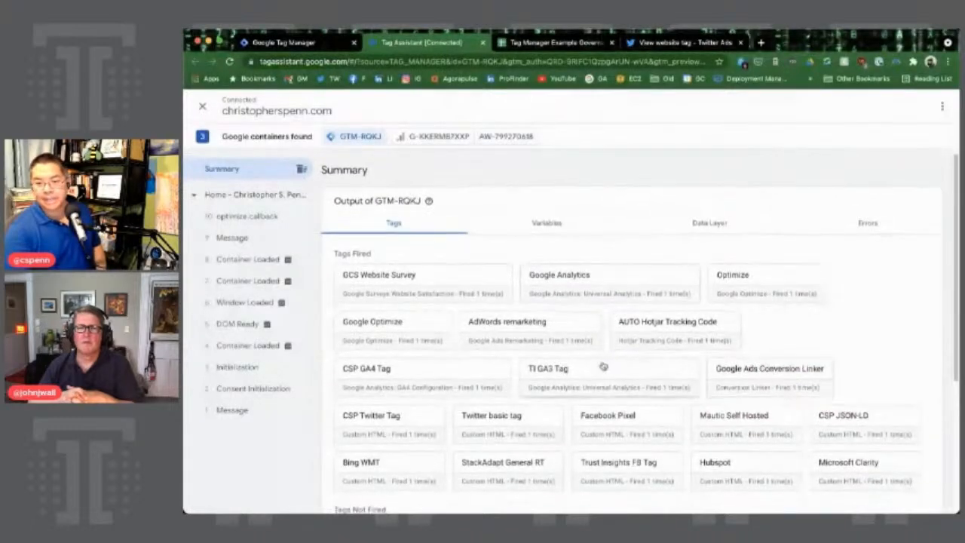
Review the Tag Assistant summary to see which tags fired and which did not fire on the home page
{"action": "scroll", "coordinate": [511, 336], "scroll_direction": "down", "scroll_amount": 1}
{"action": "scroll", "coordinate": [801, 302], "scroll_direction": "down", "scroll_amount": 1}
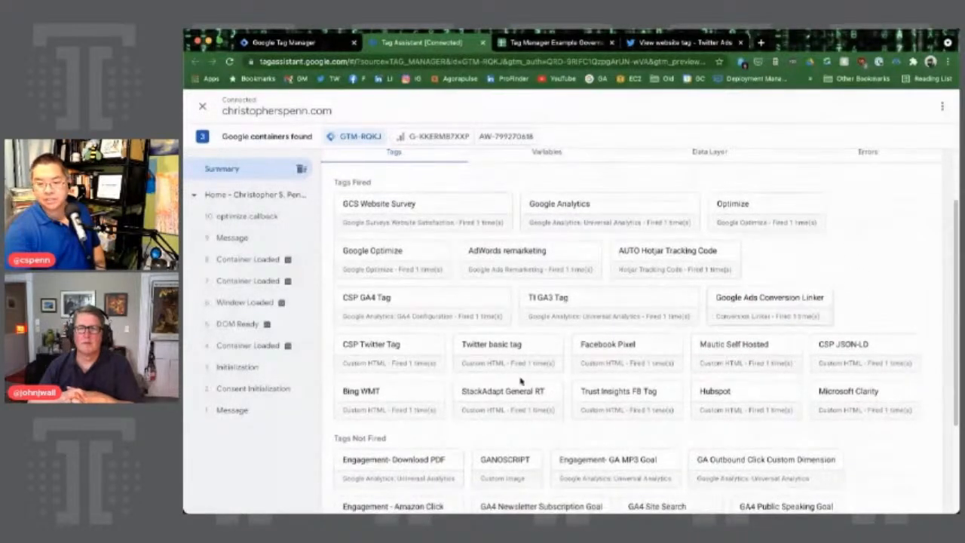
{"action": "scroll", "coordinate": [520, 382], "scroll_direction": "down", "scroll_amount": 2}
{"action": "scroll", "coordinate": [512, 382], "scroll_direction": "down", "scroll_amount": 3}
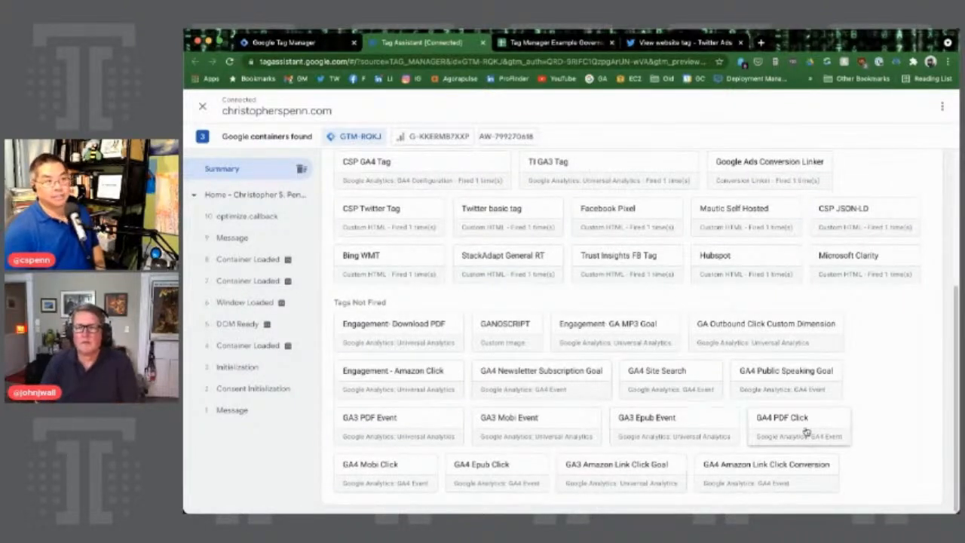
{"action": "scroll", "coordinate": [806, 432], "scroll_direction": "up", "scroll_amount": 7}
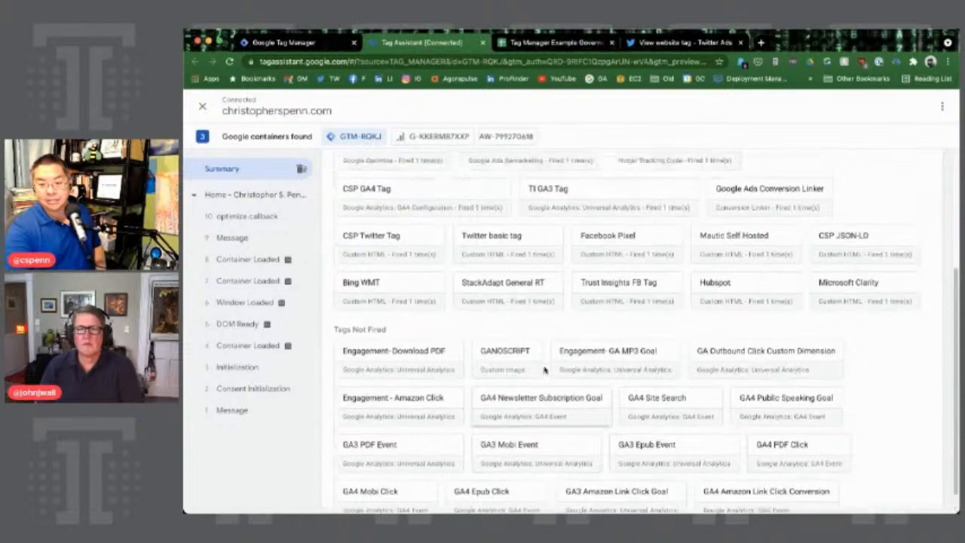
{"action": "scroll", "coordinate": [588, 383], "scroll_direction": "down", "scroll_amount": 3}
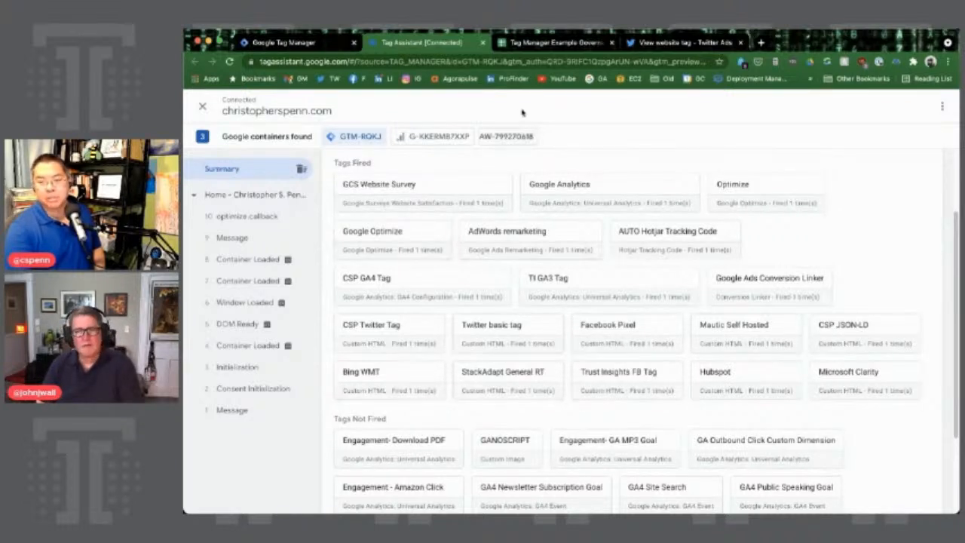
Return to Google Tag Manager, sort the tag list by name, and delete the AUTO Hotjar Tracking Code tag
{"action": "left_click", "coordinate": [283, 43]}
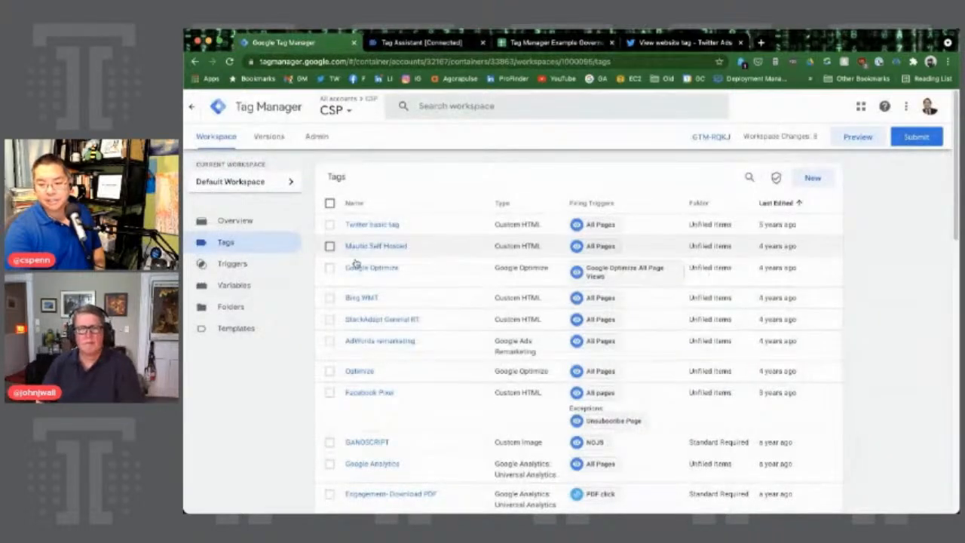
{"action": "left_click", "coordinate": [353, 203]}
{"action": "scroll", "coordinate": [360, 256], "scroll_direction": "down", "scroll_amount": 4}
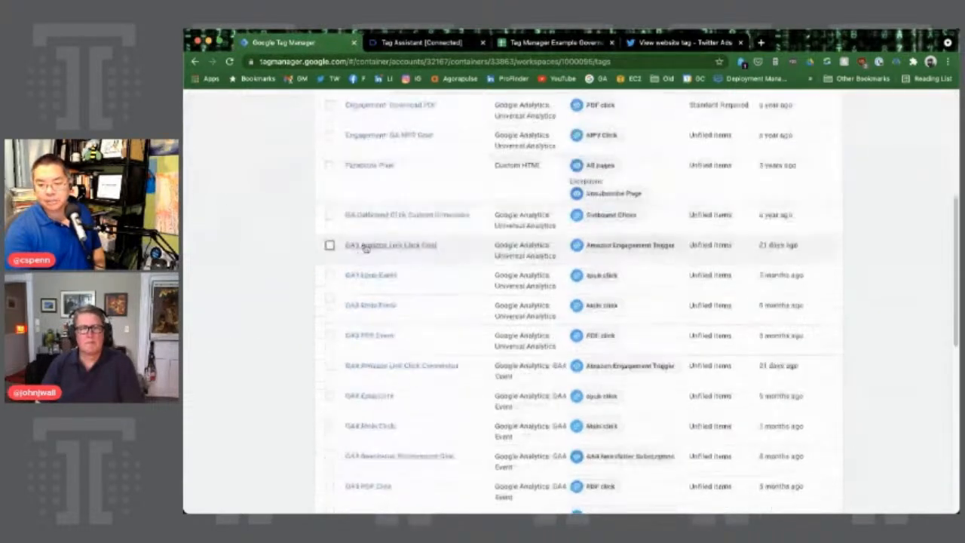
{"action": "scroll", "coordinate": [328, 321], "scroll_direction": "down", "scroll_amount": 3}
{"action": "scroll", "coordinate": [332, 392], "scroll_direction": "down", "scroll_amount": 3}
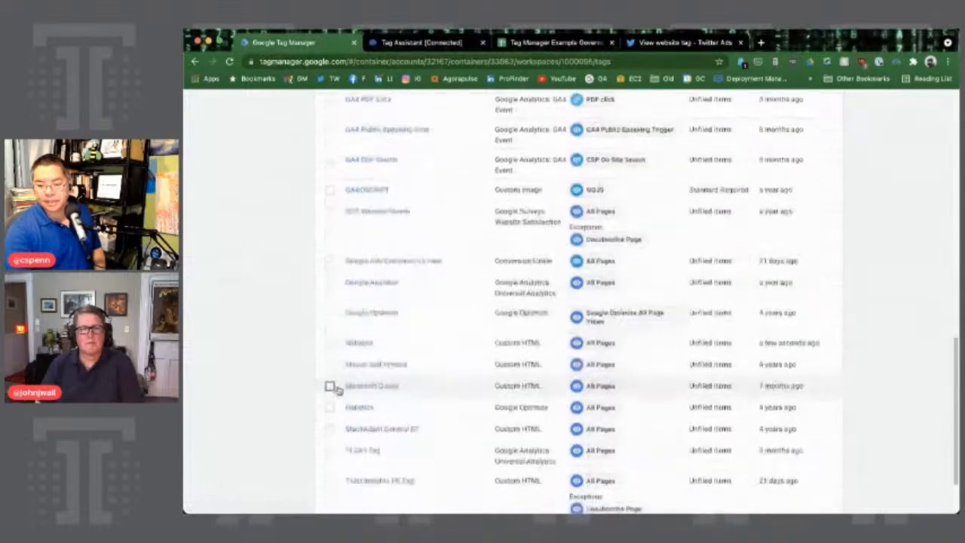
{"action": "scroll", "coordinate": [344, 355], "scroll_direction": "down", "scroll_amount": 1}
{"action": "scroll", "coordinate": [344, 355], "scroll_direction": "up", "scroll_amount": 10}
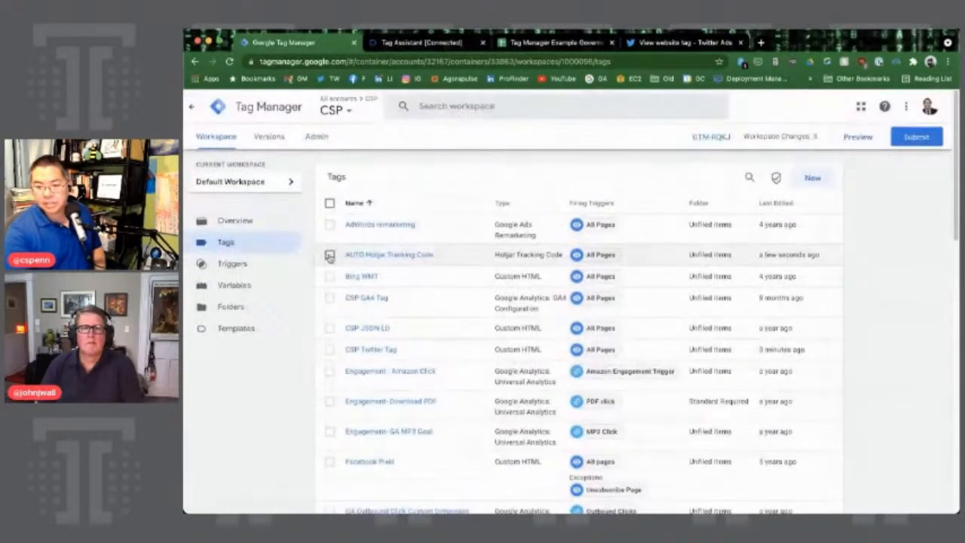
{"action": "left_click", "coordinate": [329, 255]}
{"action": "left_click", "coordinate": [801, 177]}
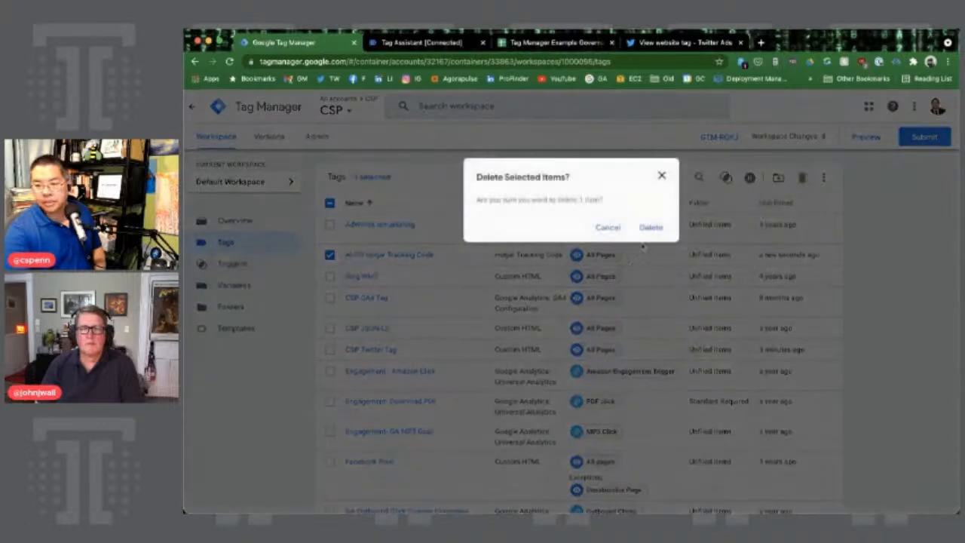
{"action": "left_click", "coordinate": [652, 229]}
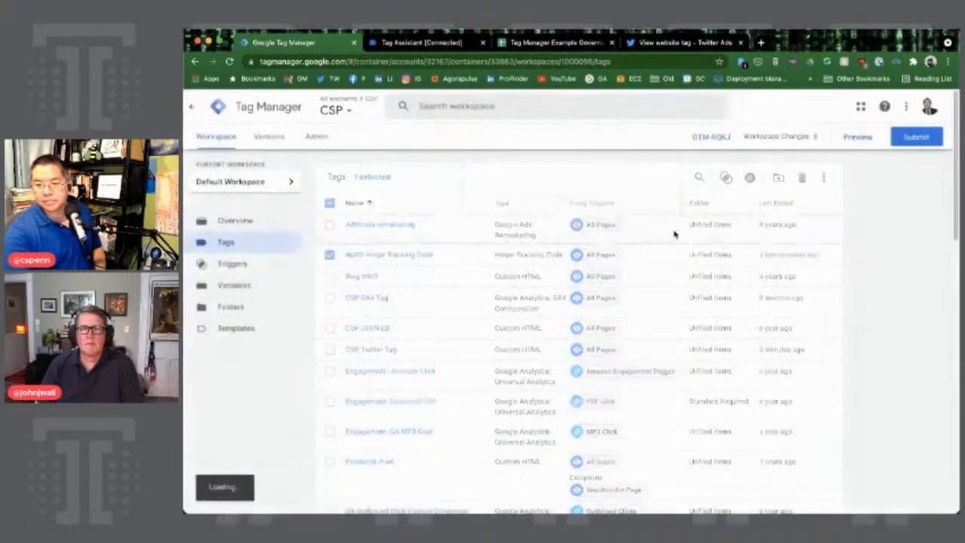
Submit and publish the workspace changes to Live as version "6/15/21 changes" with the description "Fixed broken stuff"
{"action": "left_click", "coordinate": [917, 138]}
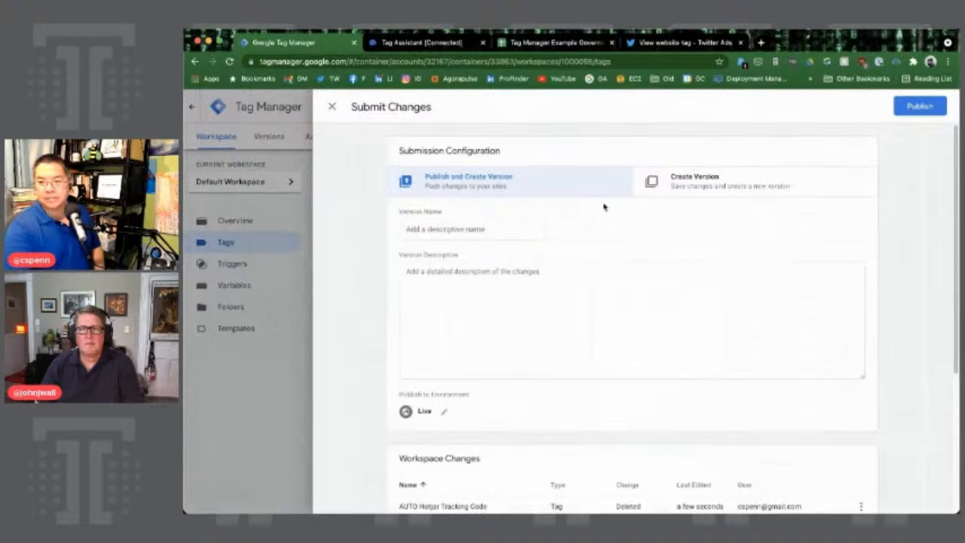
{"action": "left_click", "coordinate": [443, 235]}
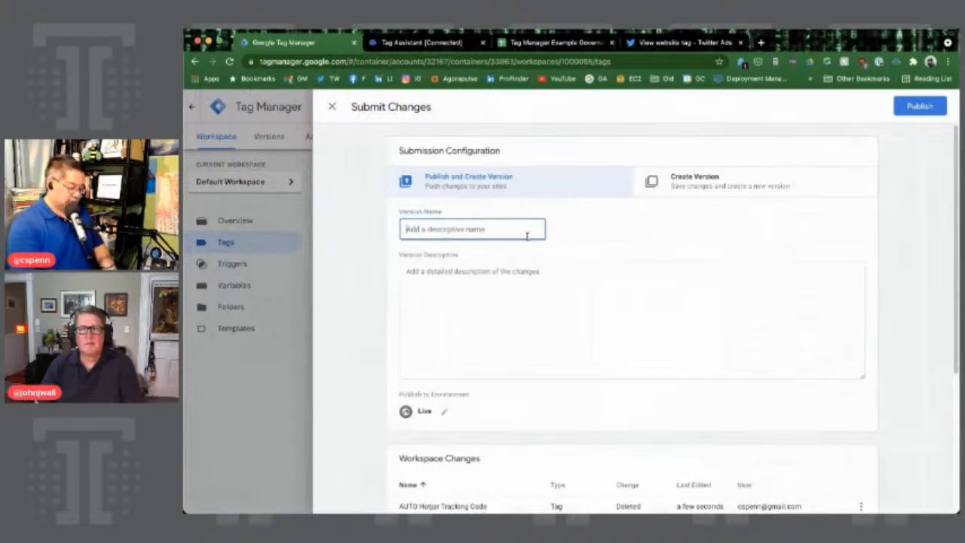
{"action": "type", "text": "6/15/21 changes"}
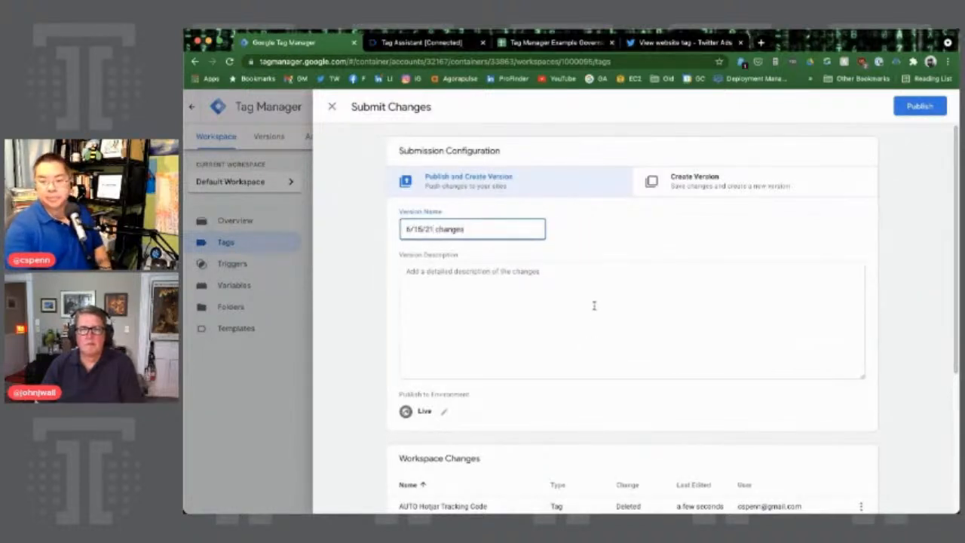
{"action": "left_click", "coordinate": [594, 306]}
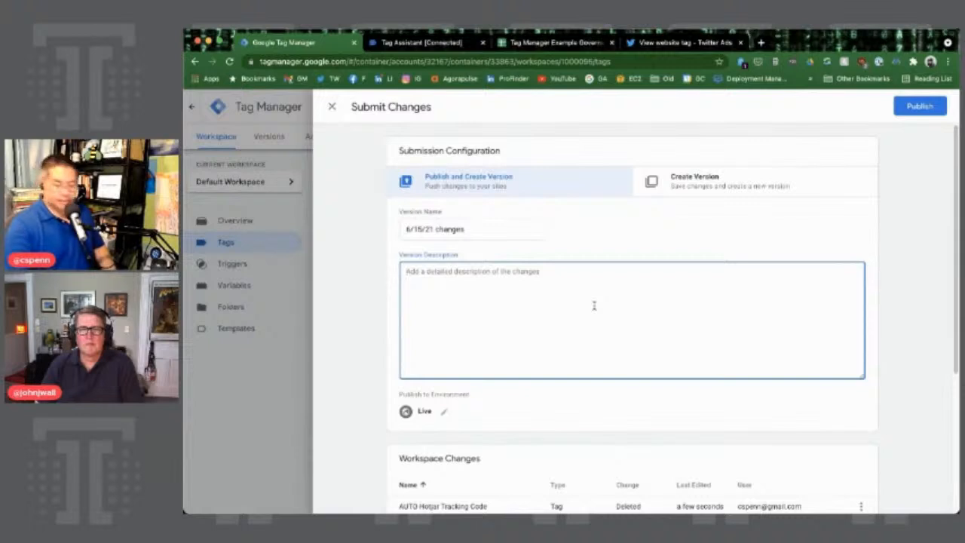
{"action": "type", "text": "Fixed broken stuff"}
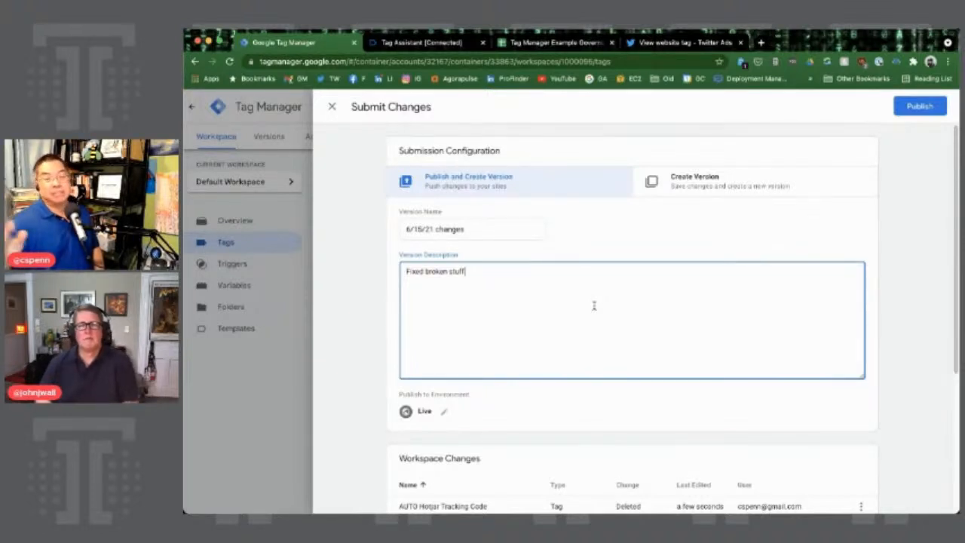
{"action": "left_click", "coordinate": [920, 105]}
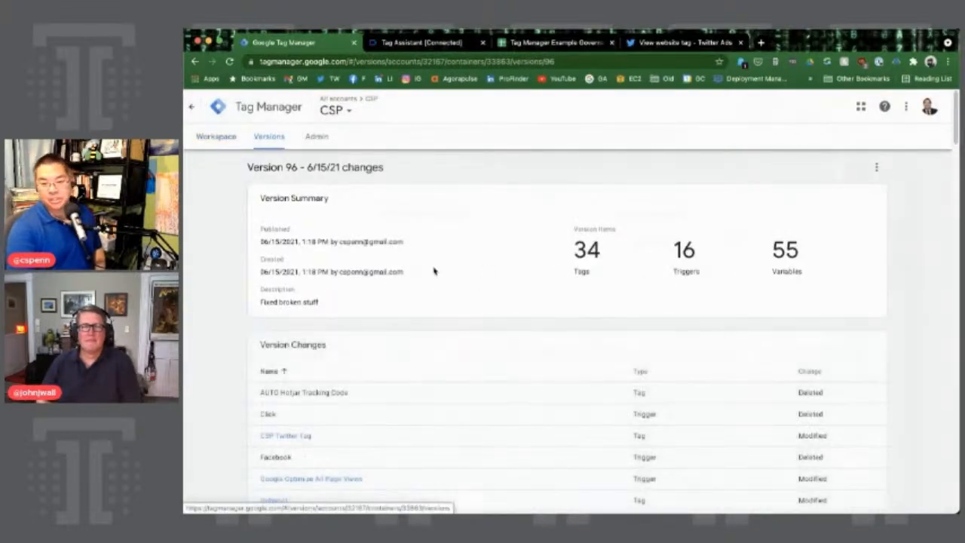
Review the published version's summary and list of changes, and return to the workspace's tag list
{"action": "scroll", "coordinate": [422, 340], "scroll_direction": "down", "scroll_amount": 5}
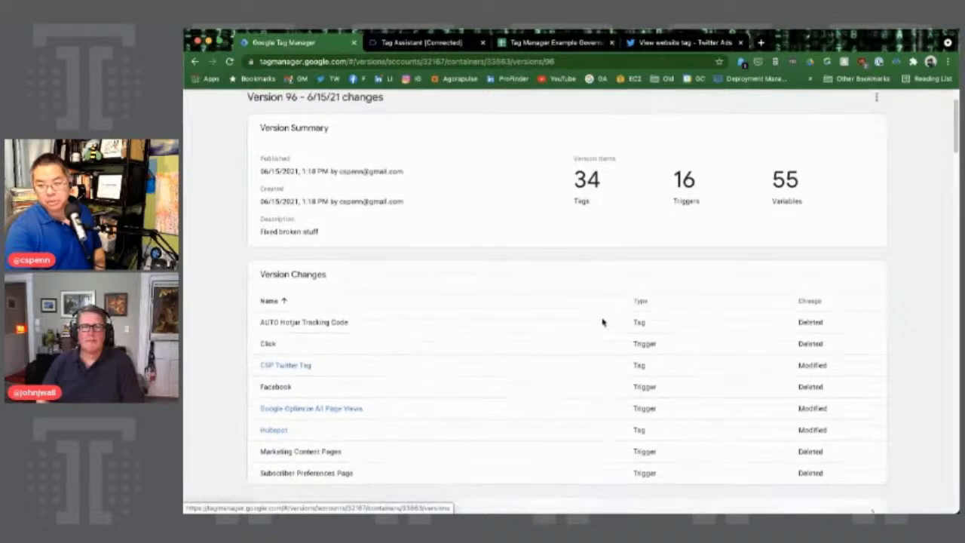
{"action": "scroll", "coordinate": [492, 402], "scroll_direction": "down", "scroll_amount": 1}
{"action": "scroll", "coordinate": [373, 272], "scroll_direction": "up", "scroll_amount": 5}
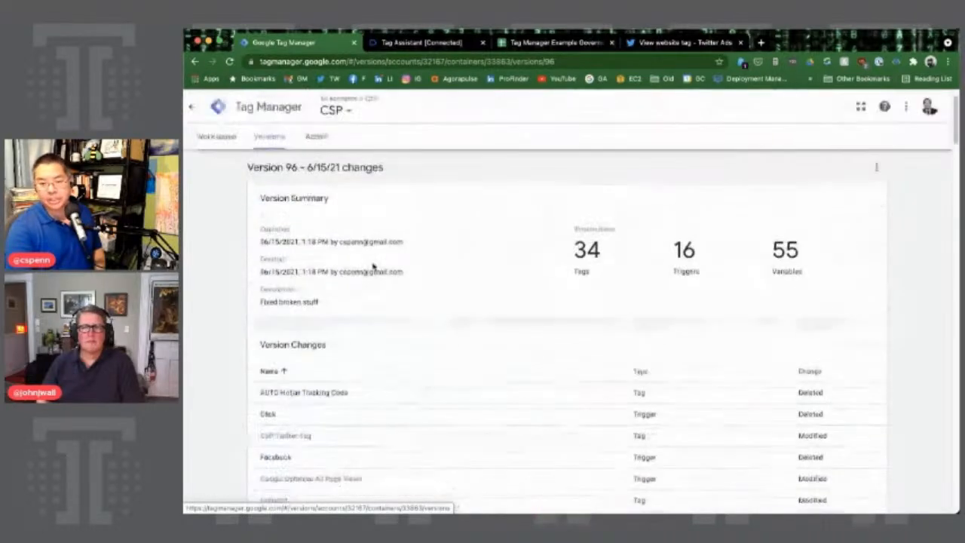
{"action": "left_click", "coordinate": [208, 139]}
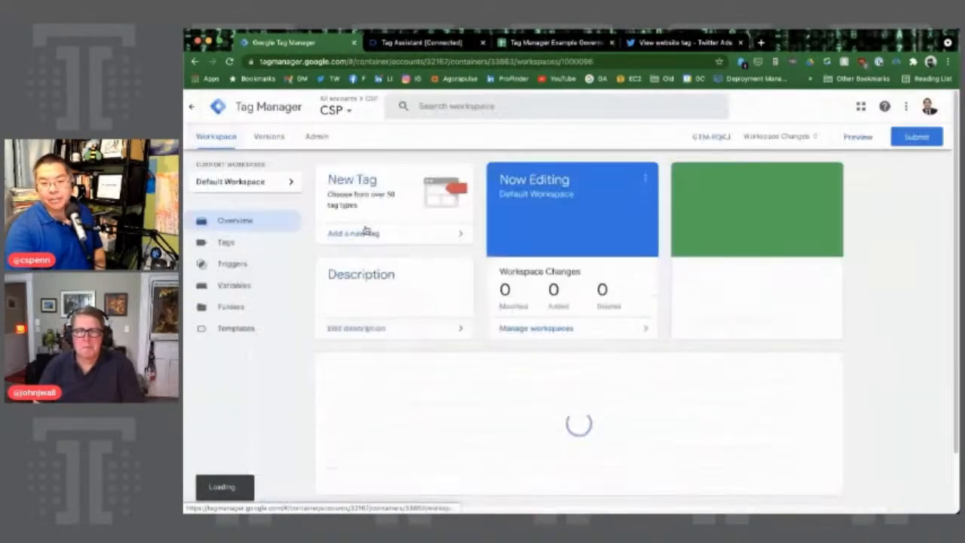
{"action": "left_click", "coordinate": [238, 250]}
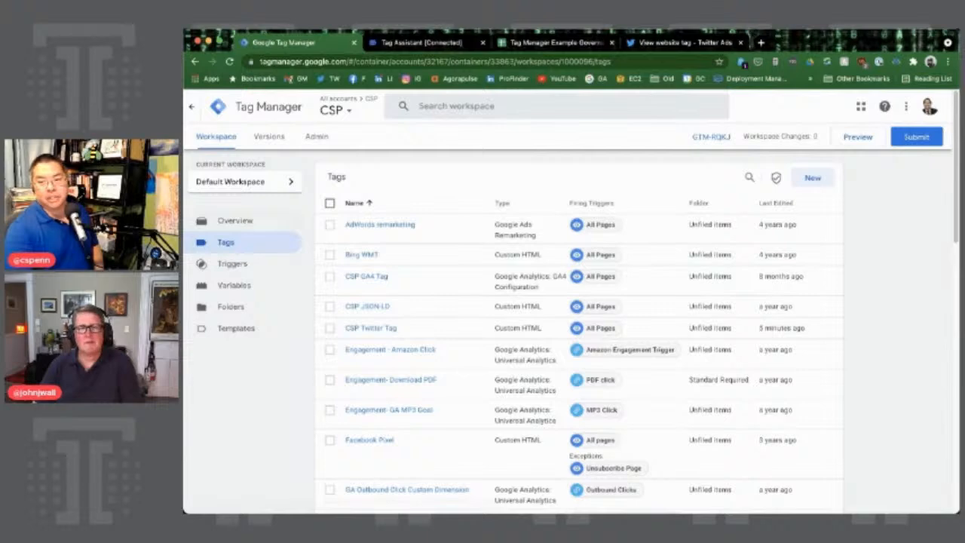
Open the public-speaking page from the previewed home page, connect Tag Assistant to it, and continue to its debug summary
{"action": "left_click", "coordinate": [420, 43]}
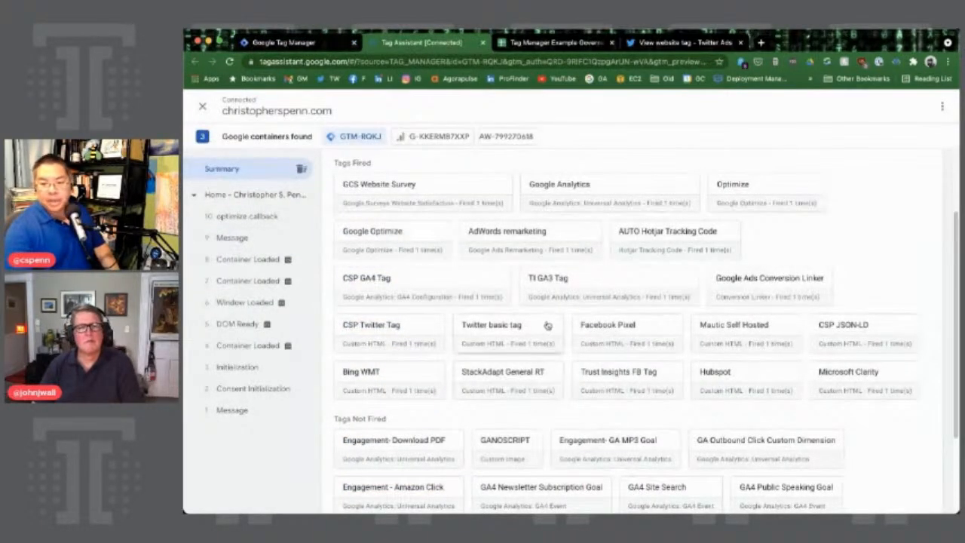
{"action": "key", "text": "super+grave"}
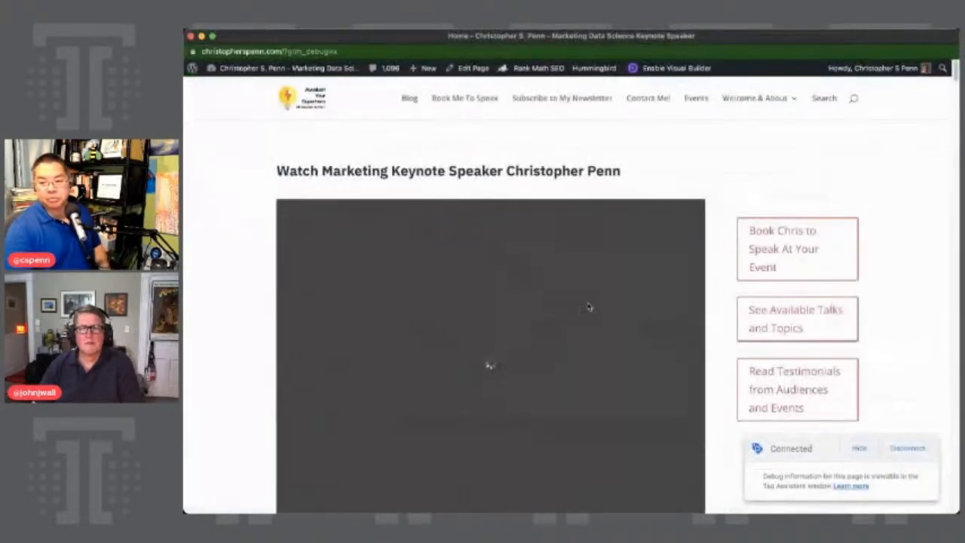
{"action": "left_click", "coordinate": [777, 228]}
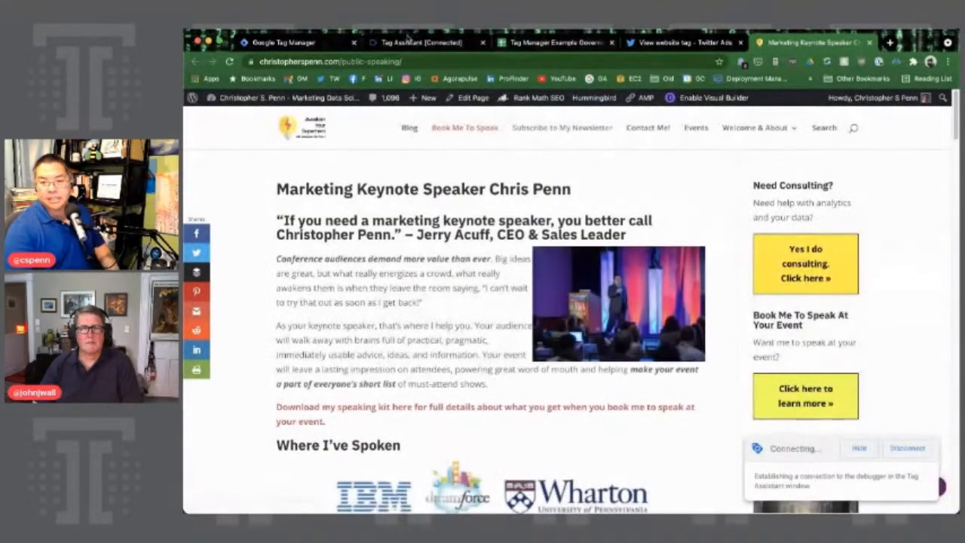
{"action": "left_click", "coordinate": [407, 41]}
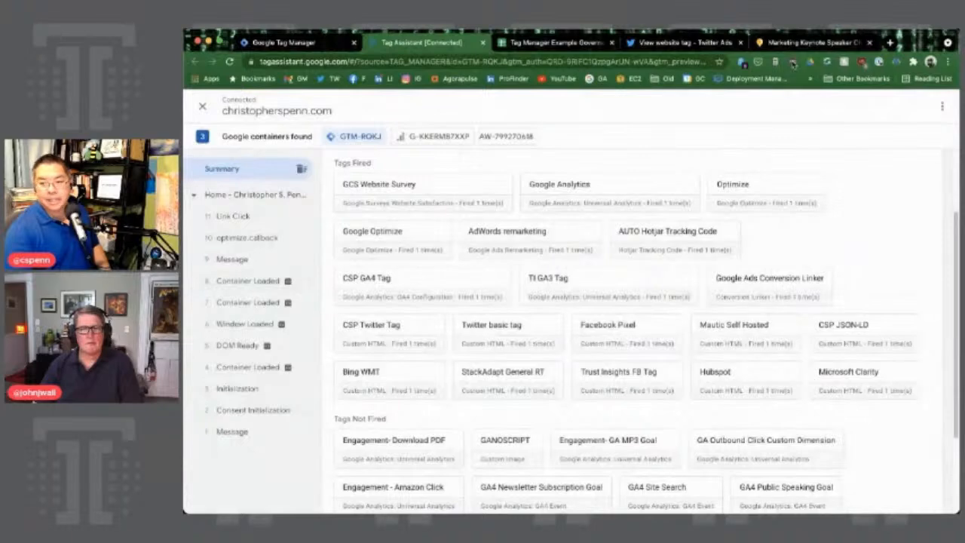
{"action": "left_click", "coordinate": [807, 42]}
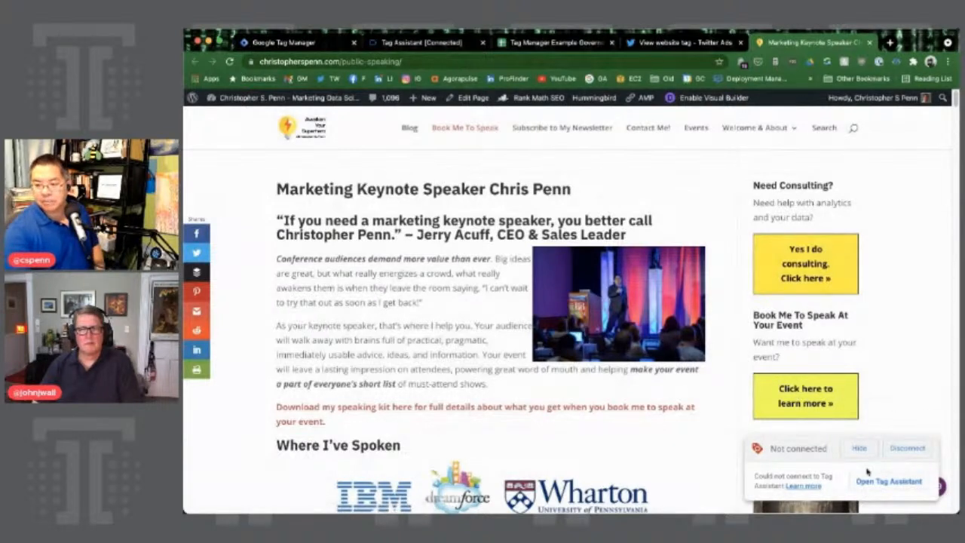
{"action": "left_click", "coordinate": [895, 483]}
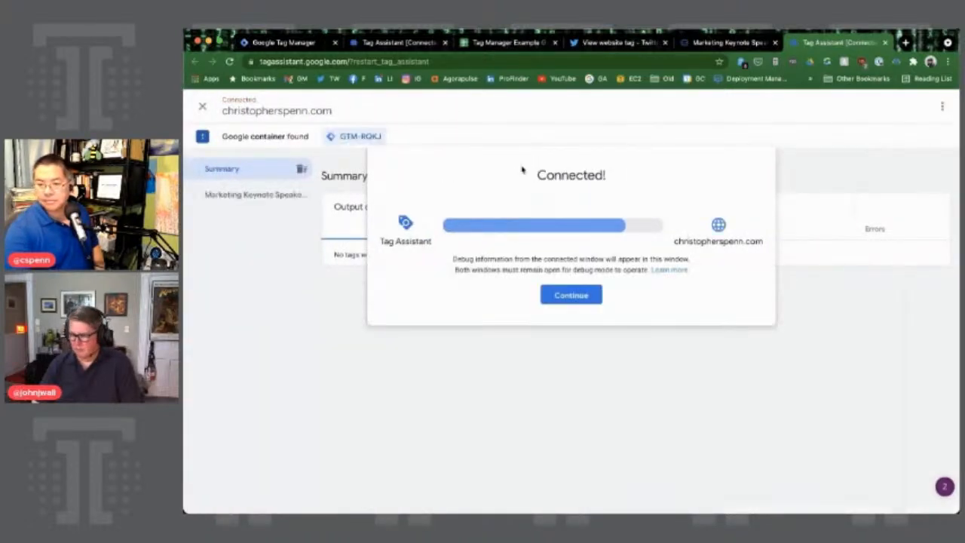
{"action": "left_click", "coordinate": [571, 295]}
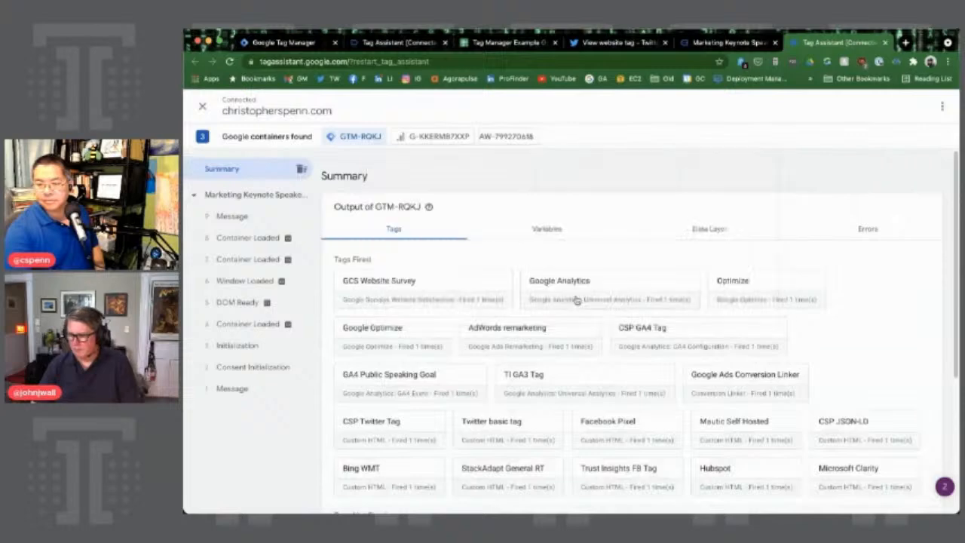
Check the Tag Assistant summary for which tags fired and which did not fire on the public-speaking page
{"action": "left_click", "coordinate": [728, 42]}
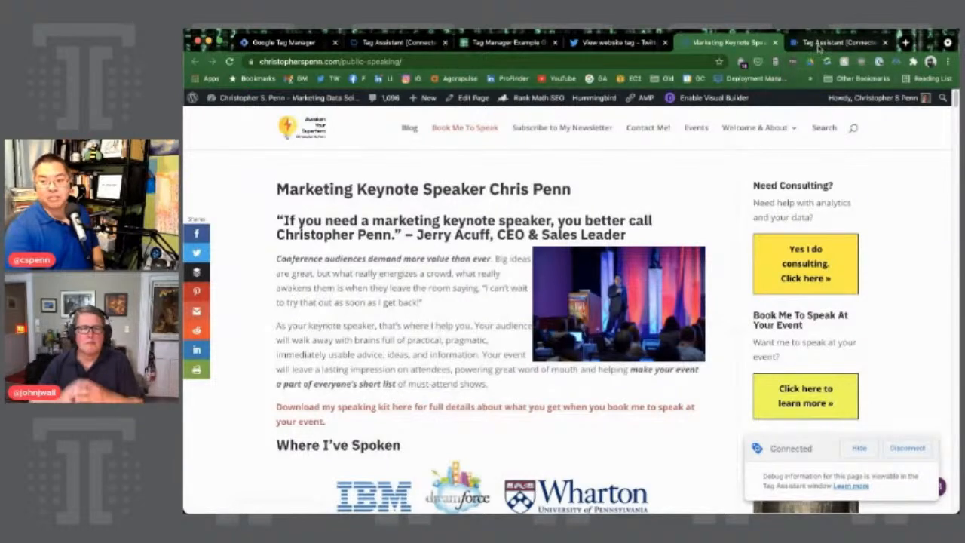
{"action": "left_click", "coordinate": [819, 47]}
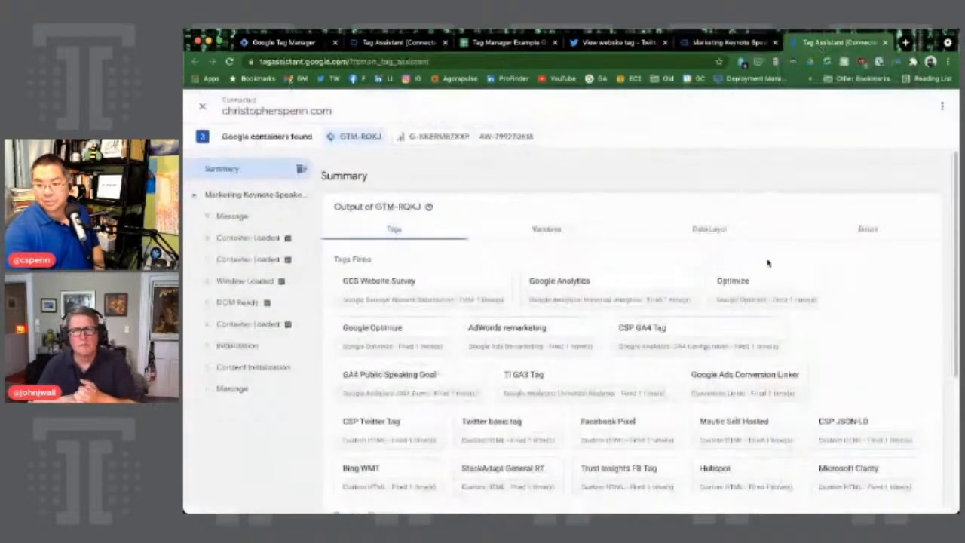
{"action": "scroll", "coordinate": [582, 391], "scroll_direction": "down", "scroll_amount": 3}
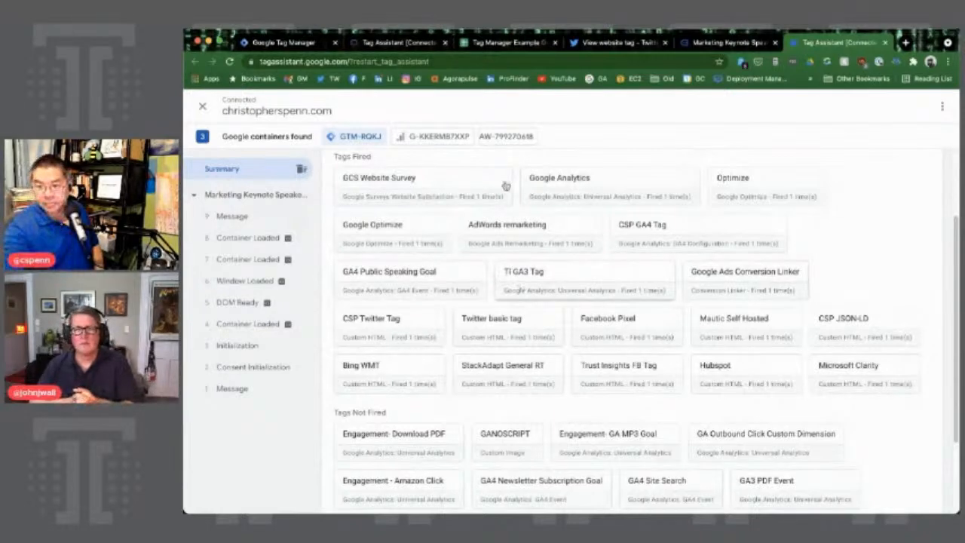
{"action": "scroll", "coordinate": [540, 210], "scroll_direction": "down", "scroll_amount": 3}
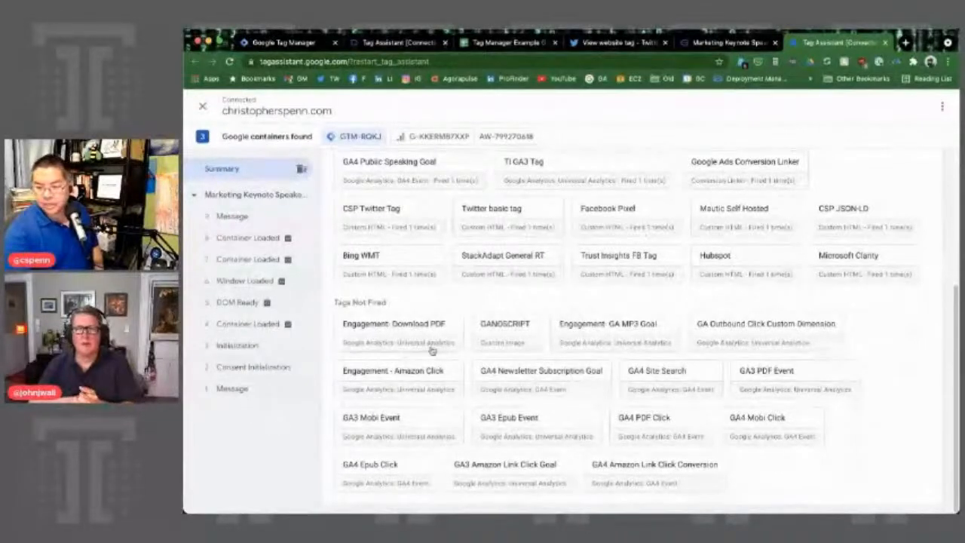
Look through the whole public-speaking page, from the booking form and speaking resources to the list of past events
{"action": "left_click", "coordinate": [721, 43]}
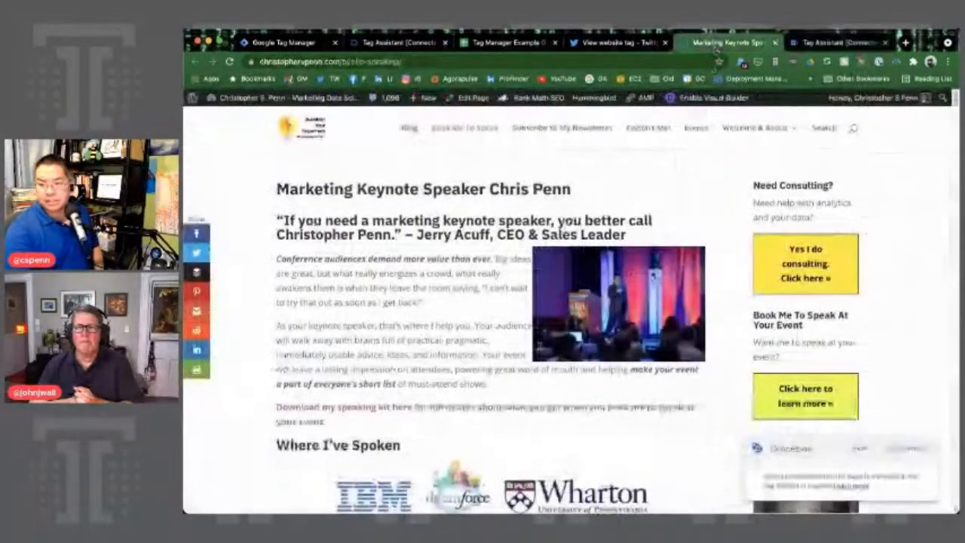
{"action": "scroll", "coordinate": [573, 356], "scroll_direction": "down", "scroll_amount": 10}
{"action": "scroll", "coordinate": [573, 357], "scroll_direction": "down", "scroll_amount": 15}
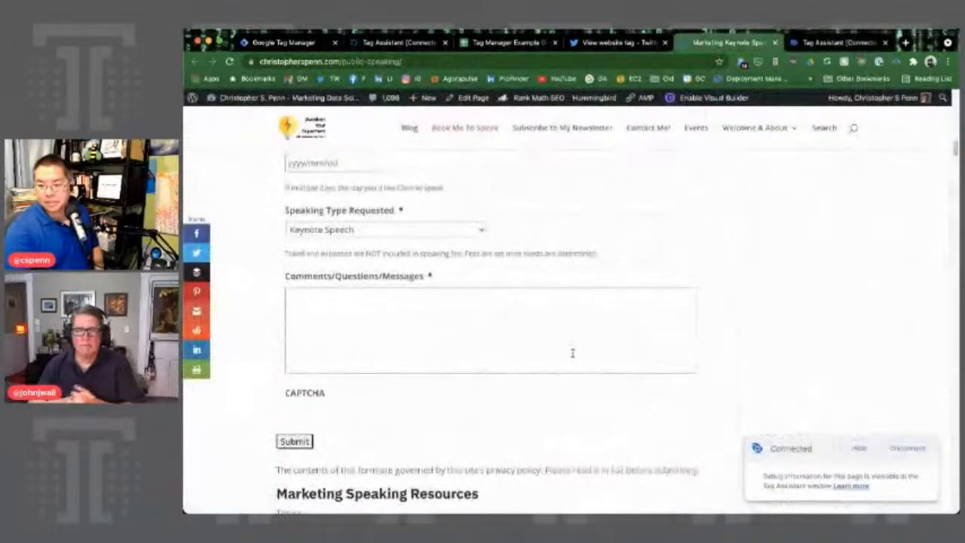
{"action": "scroll", "coordinate": [573, 351], "scroll_direction": "down", "scroll_amount": 5}
{"action": "scroll", "coordinate": [573, 351], "scroll_direction": "up", "scroll_amount": 20}
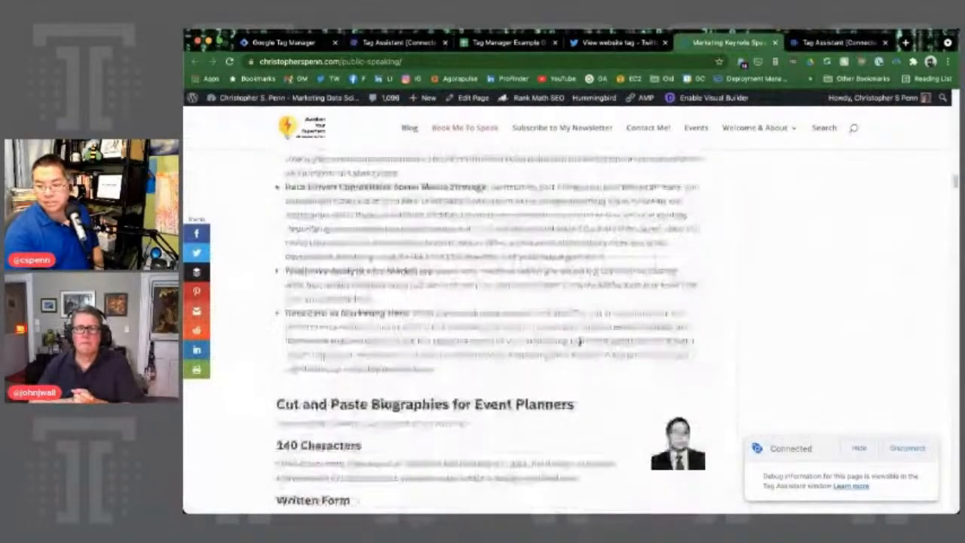
{"action": "mouse_move", "coordinate": [751, 133]}
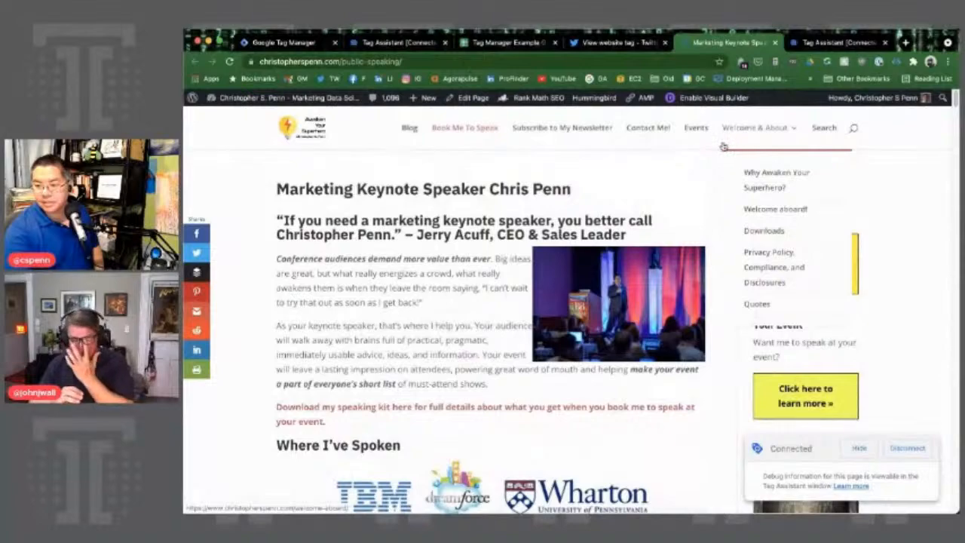
{"action": "scroll", "coordinate": [588, 333], "scroll_direction": "down", "scroll_amount": 20}
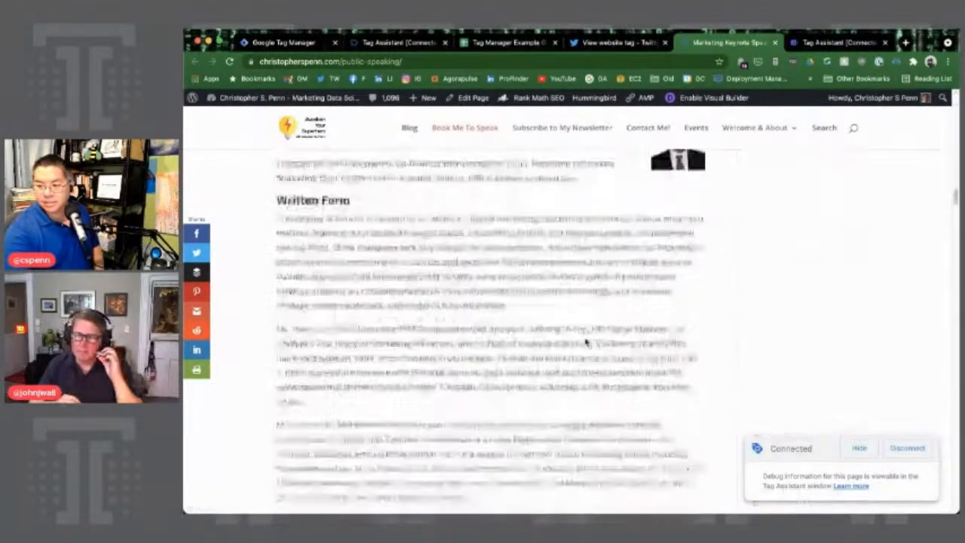
{"action": "scroll", "coordinate": [588, 333], "scroll_direction": "down", "scroll_amount": 15}
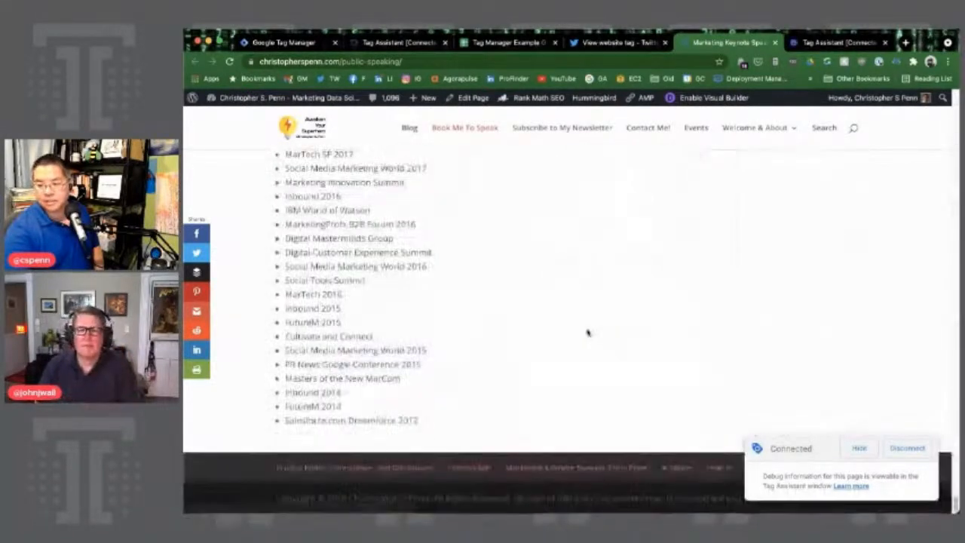
Hide the Tag Assistant debug badge on the public-speaking page and look over its video and booking form sections
{"action": "left_click", "coordinate": [860, 448]}
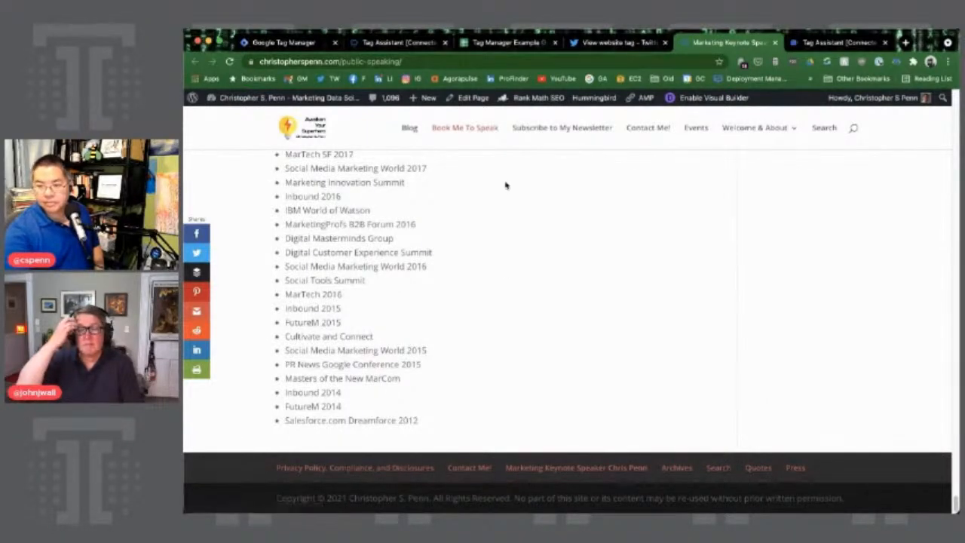
{"action": "scroll", "coordinate": [506, 184], "scroll_direction": "up", "scroll_amount": 8}
{"action": "scroll", "coordinate": [508, 187], "scroll_direction": "up", "scroll_amount": 12}
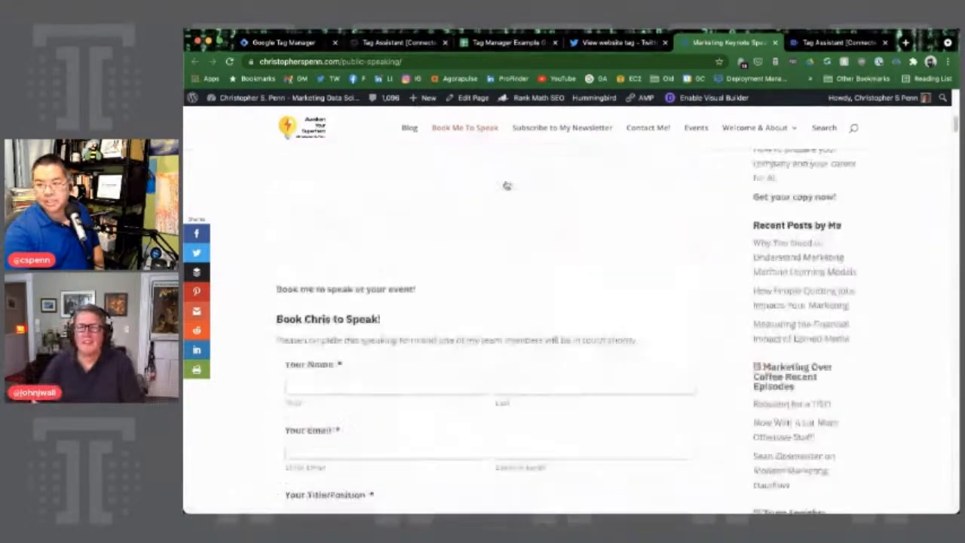
{"action": "scroll", "coordinate": [806, 392], "scroll_direction": "down", "scroll_amount": 2}
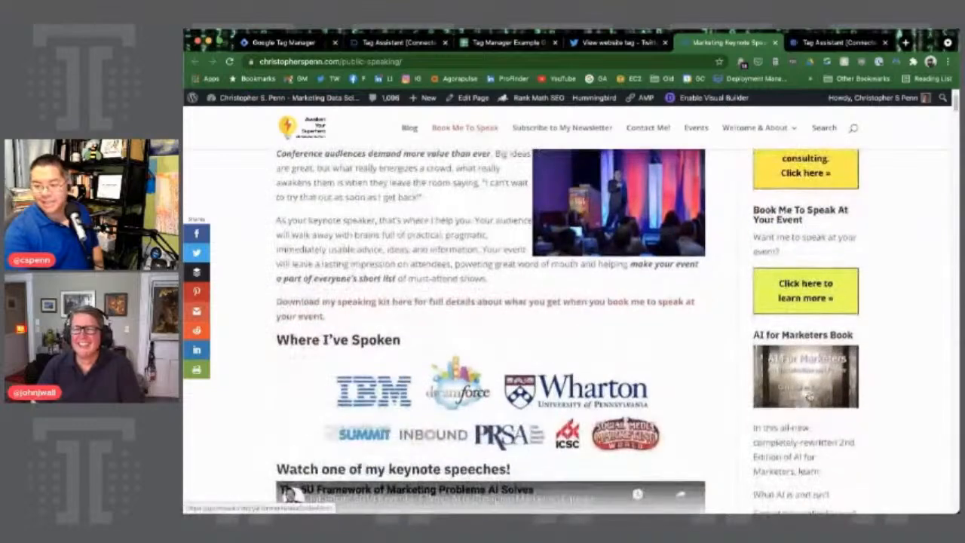
{"action": "scroll", "coordinate": [804, 388], "scroll_direction": "down", "scroll_amount": 5}
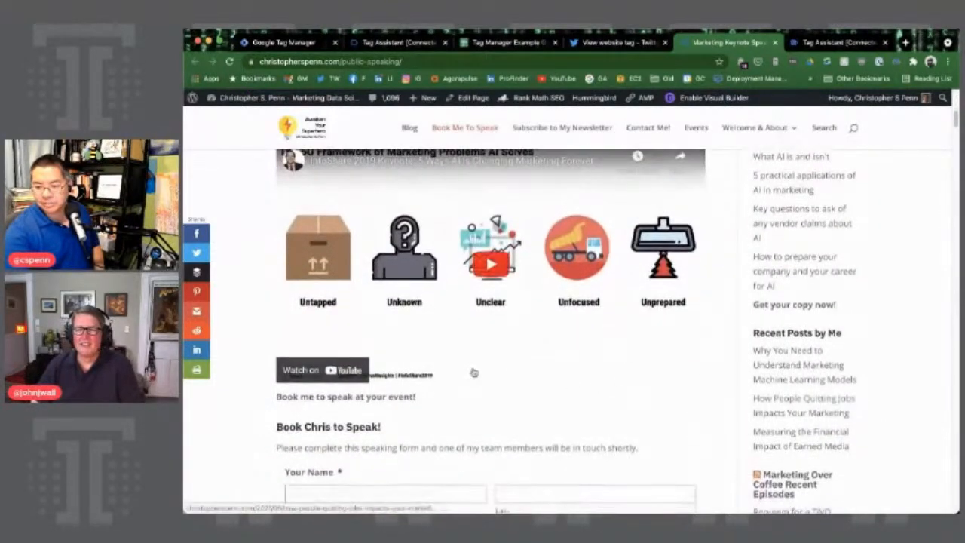
{"action": "scroll", "coordinate": [472, 370], "scroll_direction": "up", "scroll_amount": 7}
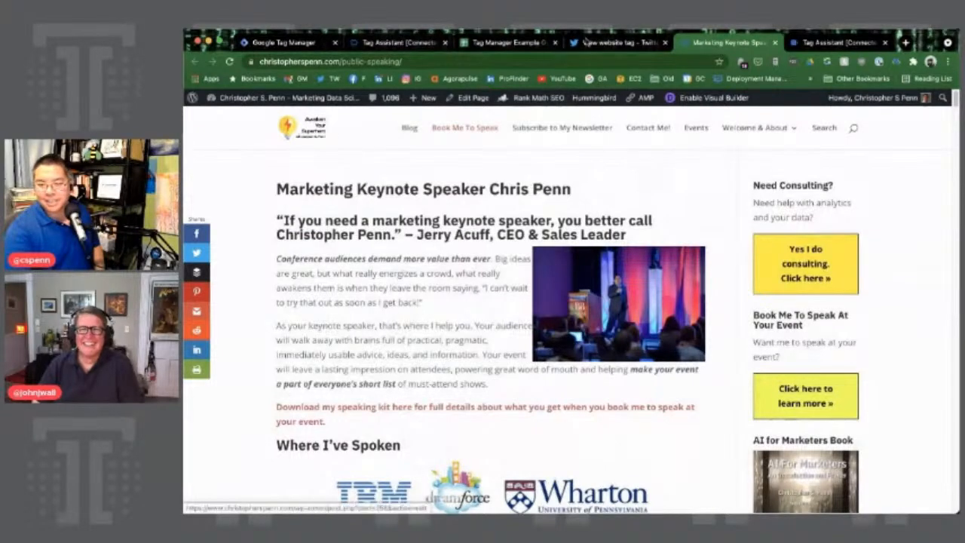
Compare the fired and not-fired tags between the home page and public-speaking page Tag Assistant sessions, and return to Google Tag Manager
{"action": "left_click", "coordinate": [400, 43]}
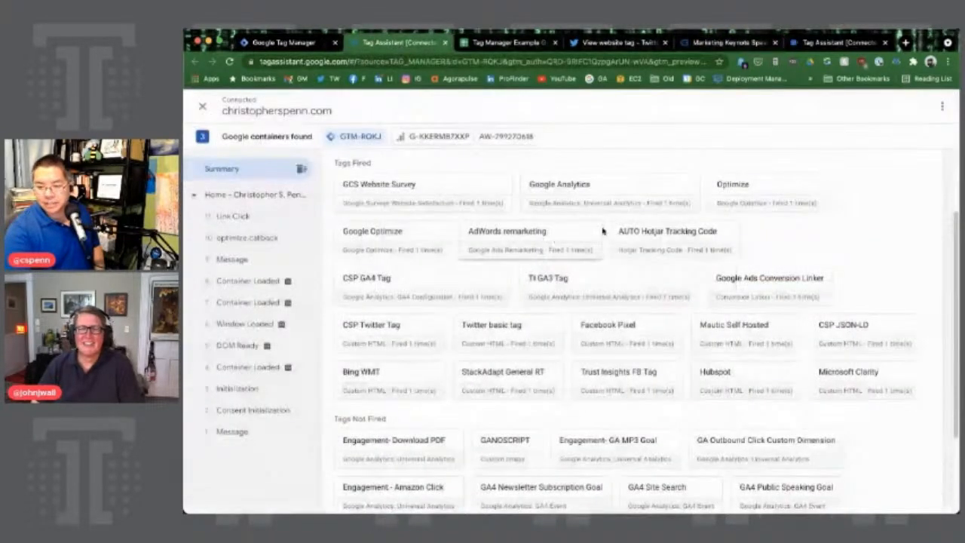
{"action": "scroll", "coordinate": [543, 329], "scroll_direction": "down", "scroll_amount": 1}
{"action": "scroll", "coordinate": [543, 328], "scroll_direction": "down", "scroll_amount": 1}
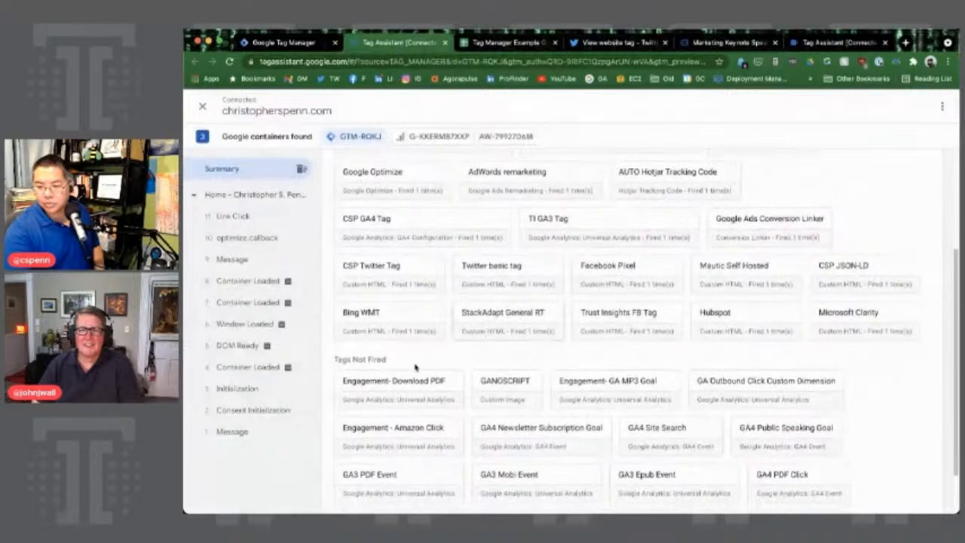
{"action": "scroll", "coordinate": [417, 367], "scroll_direction": "down", "scroll_amount": 1}
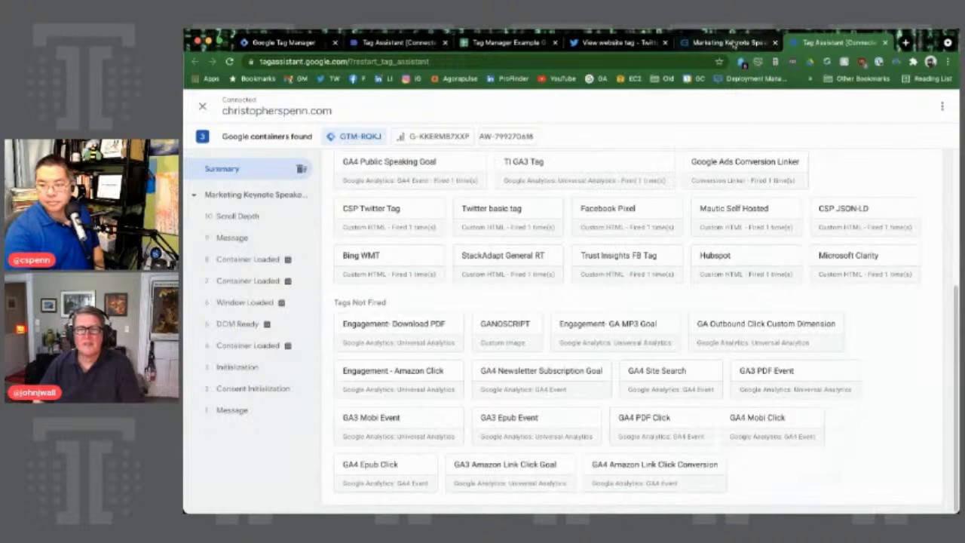
{"action": "scroll", "coordinate": [770, 317], "scroll_direction": "up", "scroll_amount": 4}
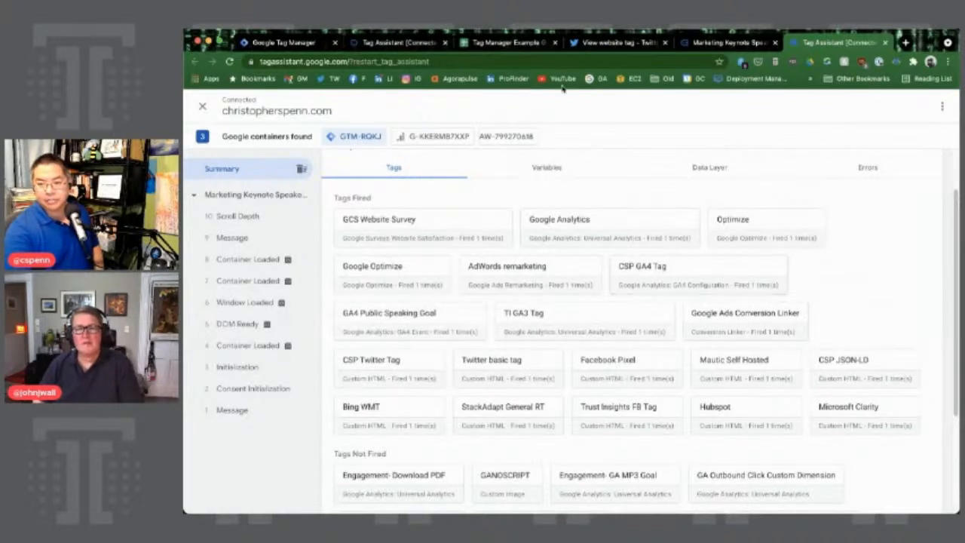
{"action": "left_click", "coordinate": [260, 43]}
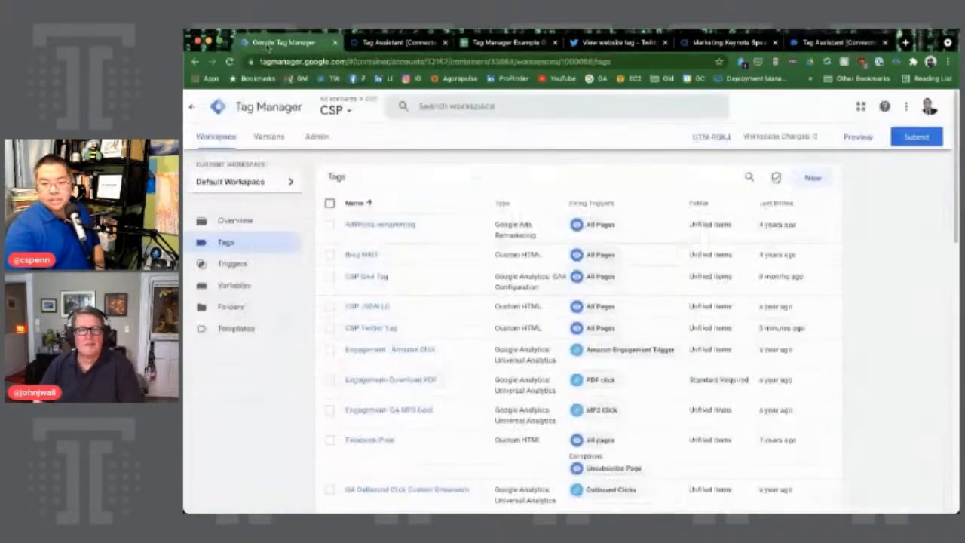